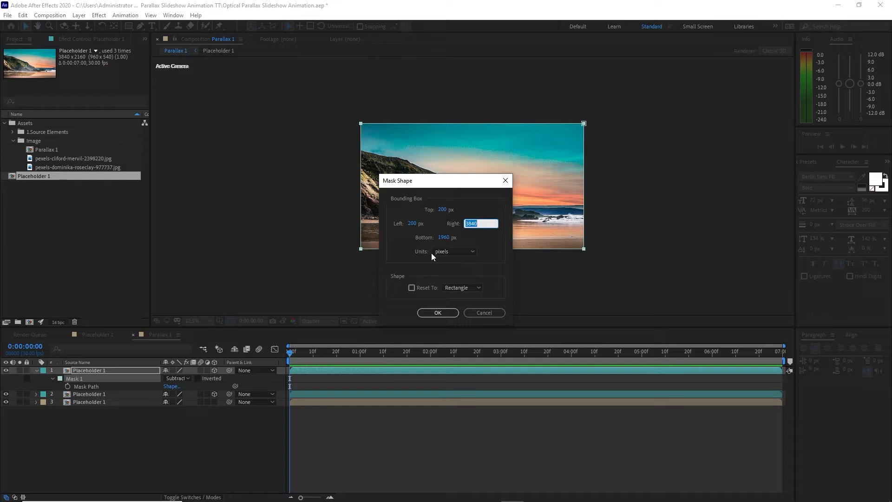
Set the right bound of the top layer's mask to 3640 px and change that layer's label colour to Fuchsia.
text(364)
click(437, 313)
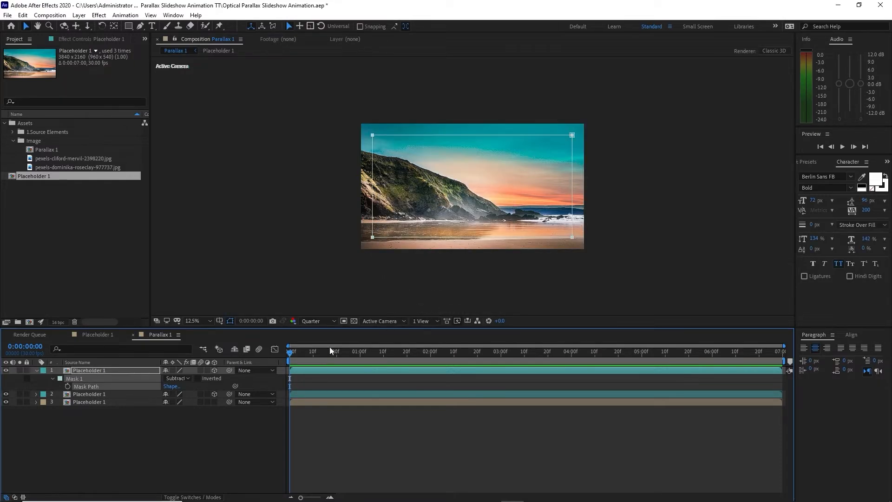
click(52, 379)
click(43, 374)
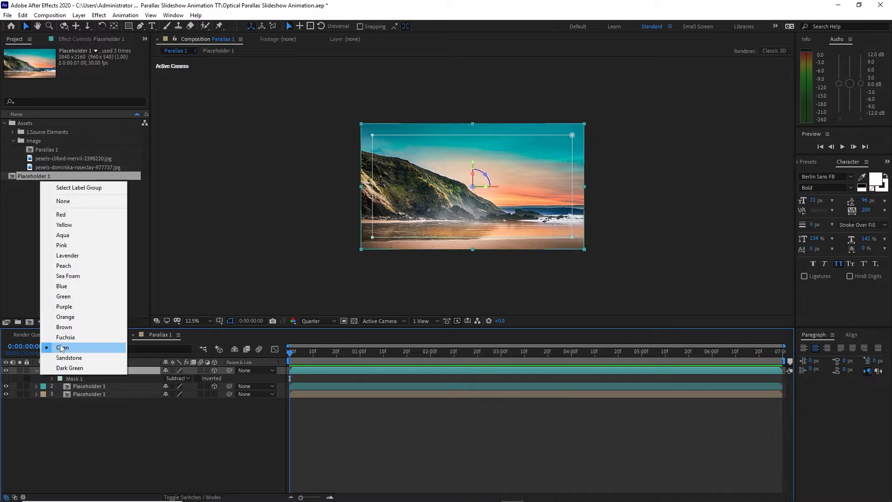
click(63, 338)
click(37, 371)
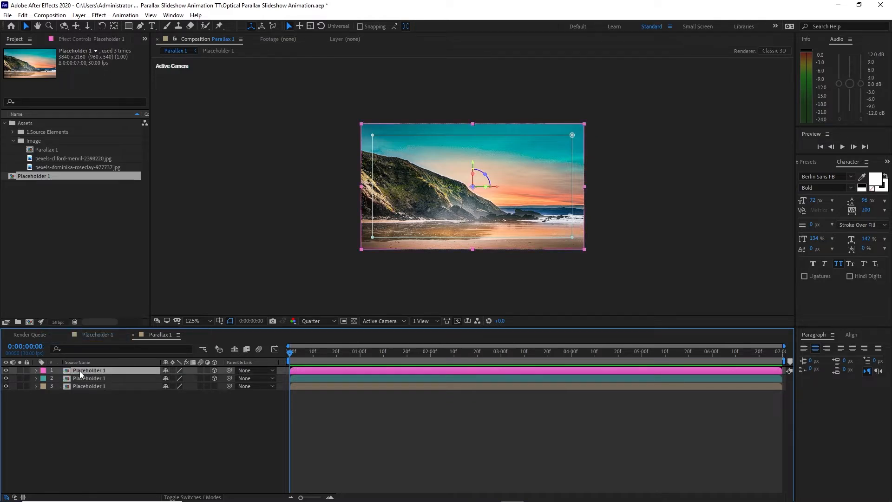
Duplicate the Fuchsia layer and set the copy's mask bounds to left 400, top 400, bottom 1760 and right 3440 px.
key(ctrl+d)
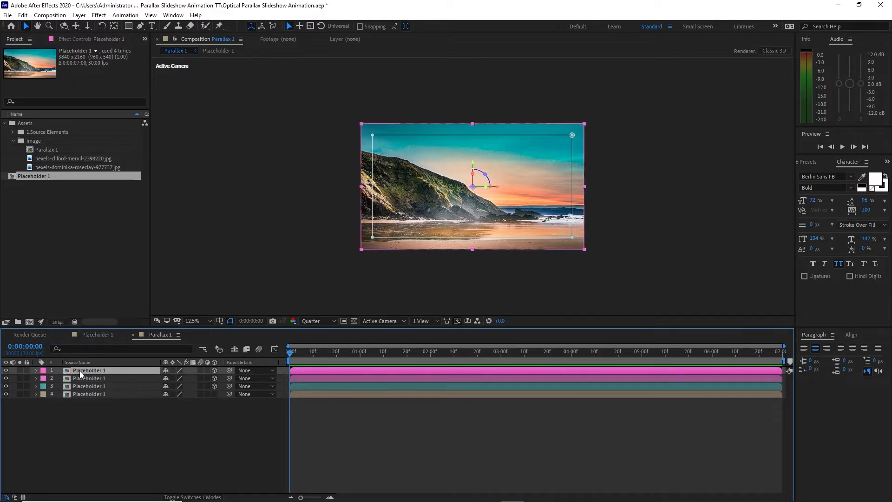
key(m)
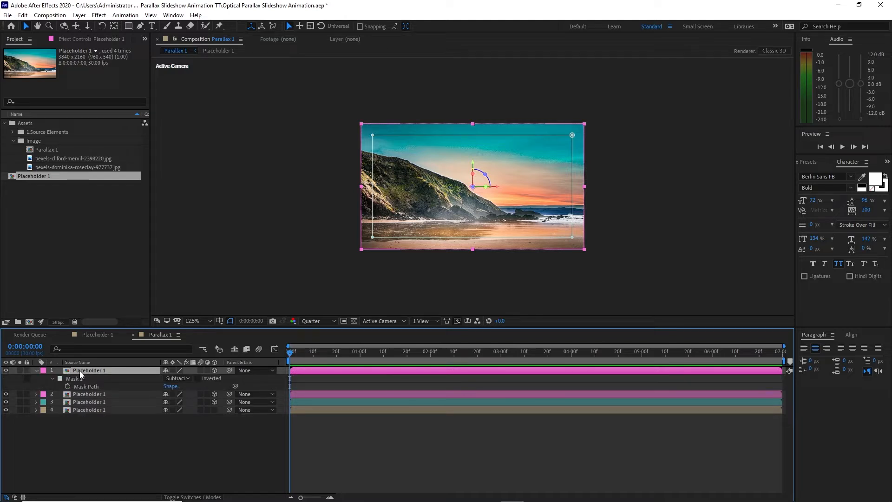
click(169, 387)
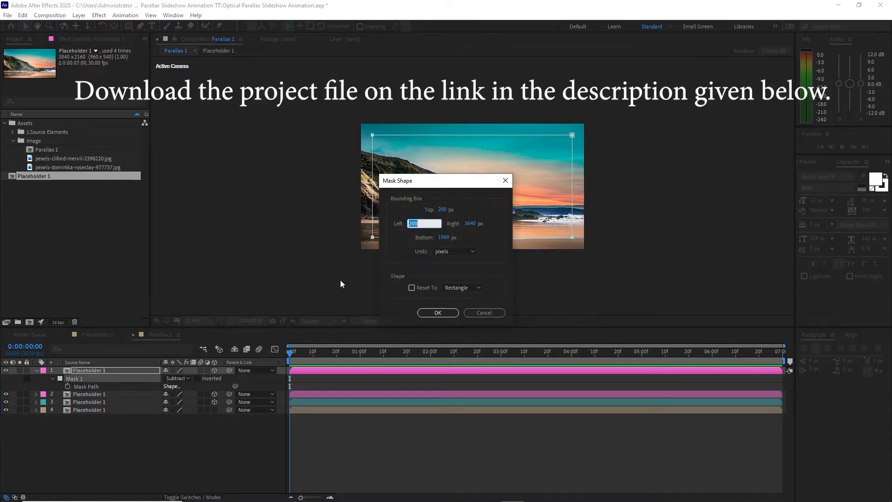
text(400)
click(444, 210)
text(400)
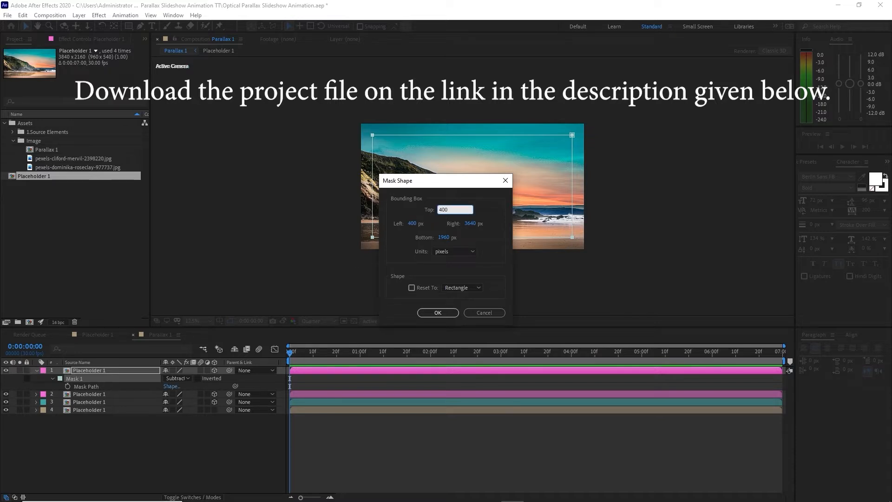
click(443, 239)
text(176)
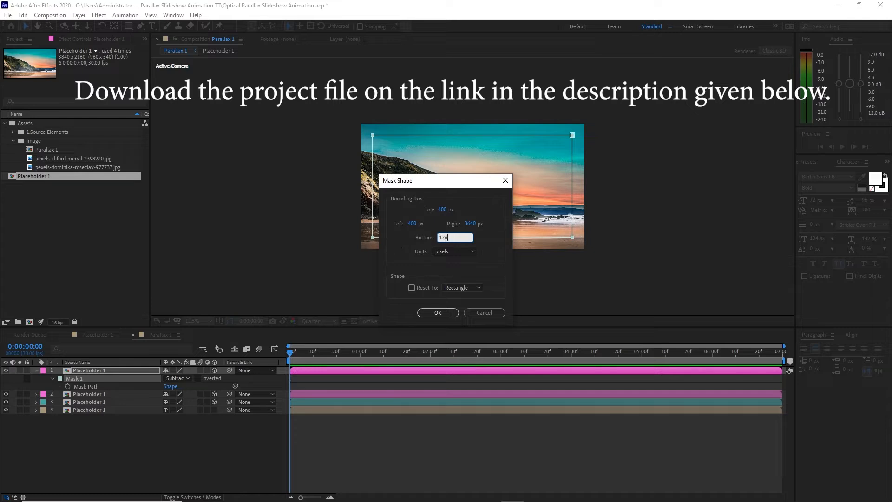
text(0)
click(466, 224)
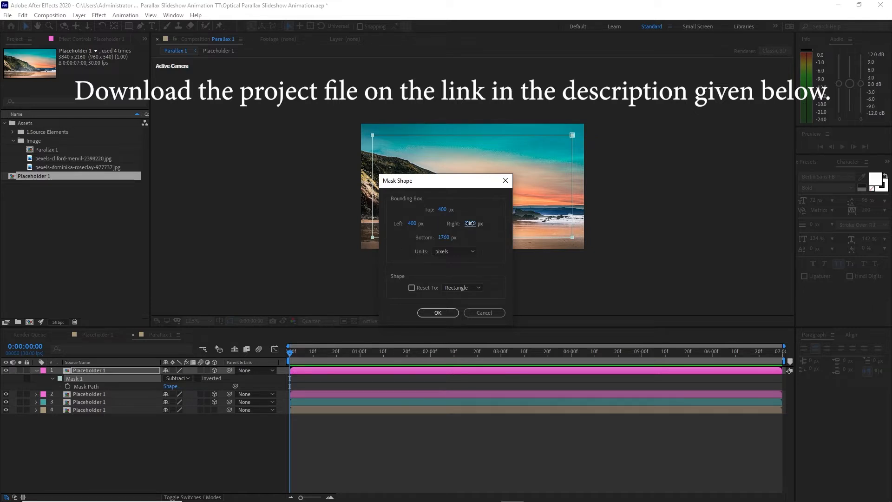
text(344)
click(439, 313)
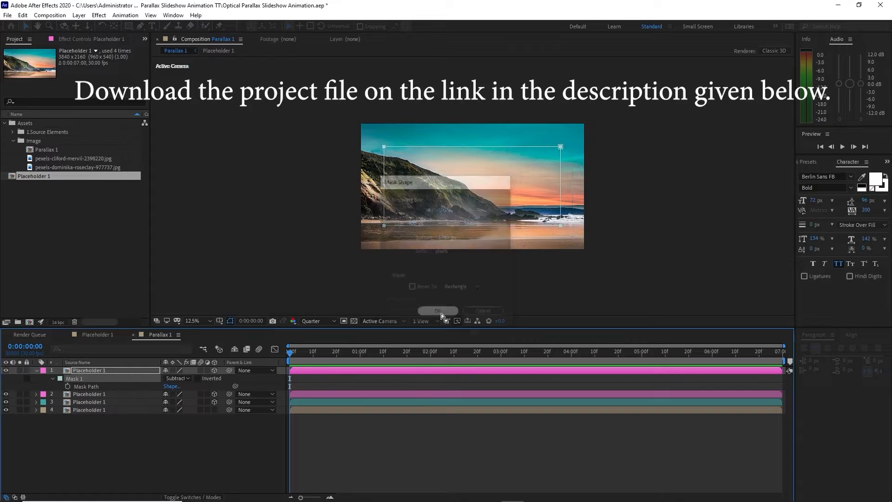
Change the top layer's label colour to Brown and duplicate the layer.
click(43, 372)
click(51, 328)
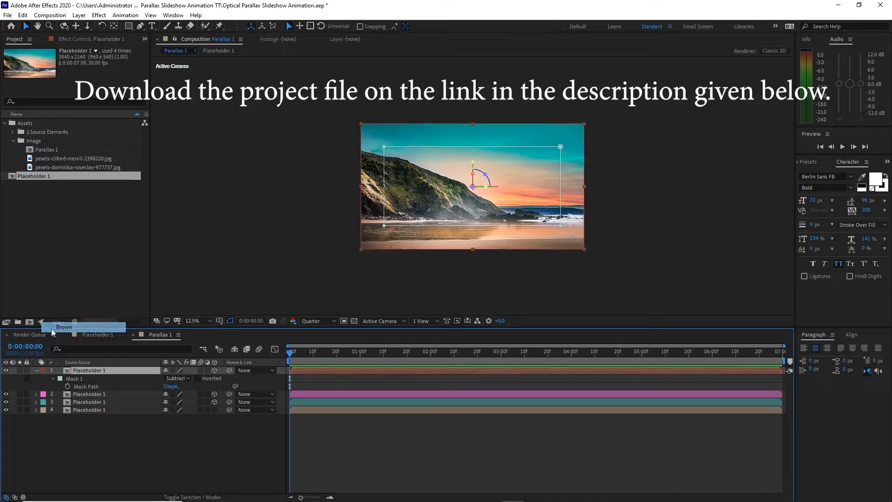
click(50, 379)
click(36, 371)
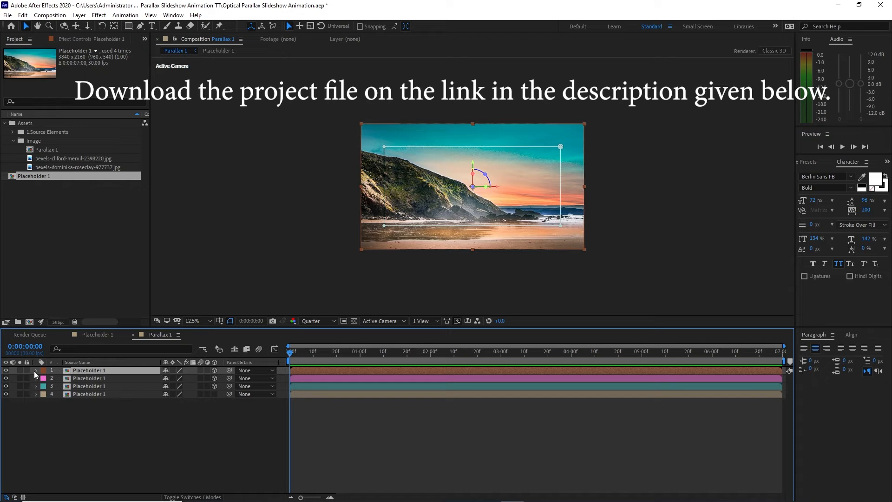
key(ctrl+d)
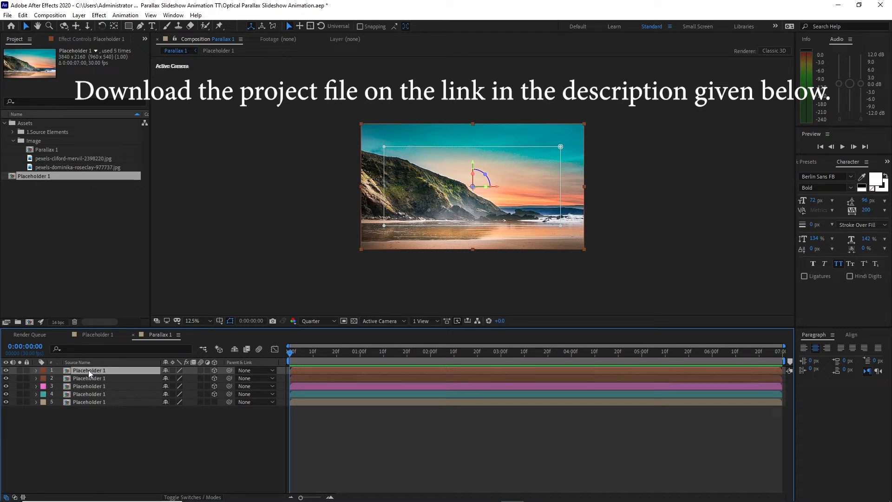
Set the mask bounds of the top Brown layer to left 600, top 600, bottom 1560 and right 3240 px.
key(m)
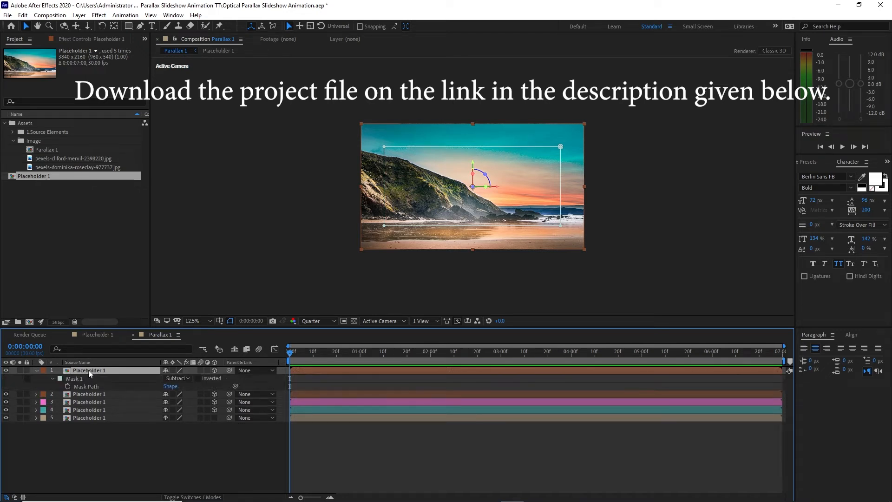
click(171, 386)
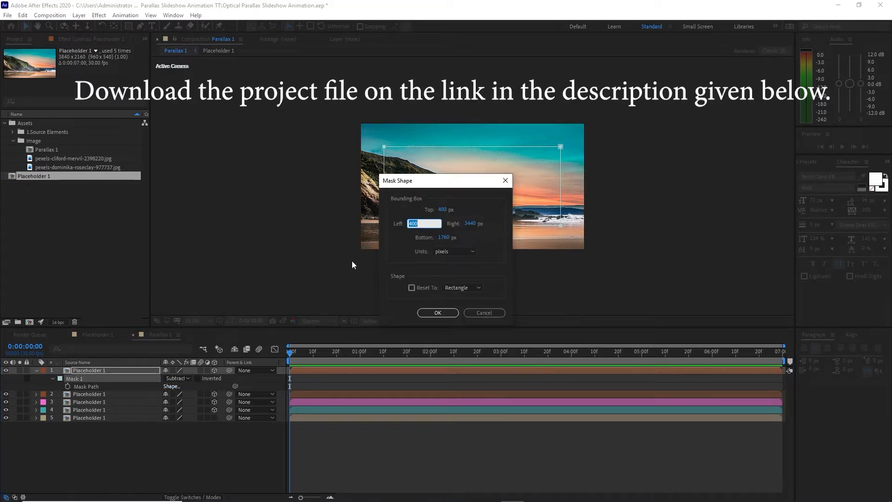
text(600)
click(444, 209)
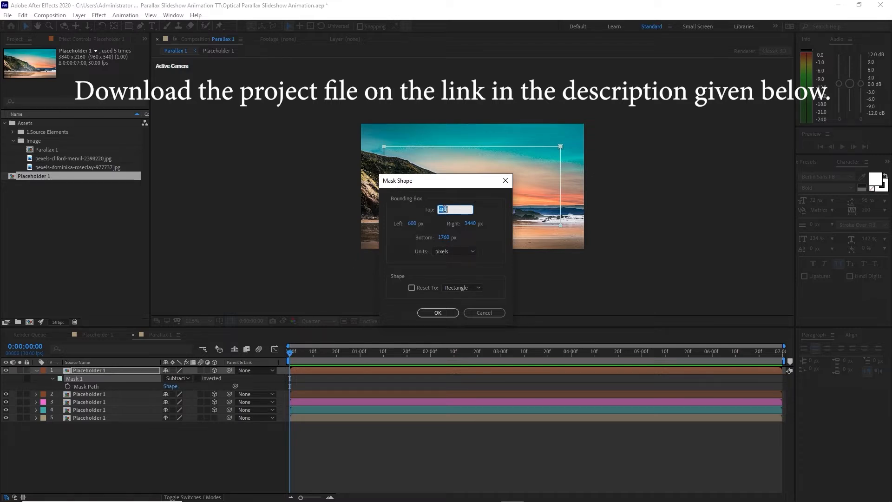
text(600)
click(444, 238)
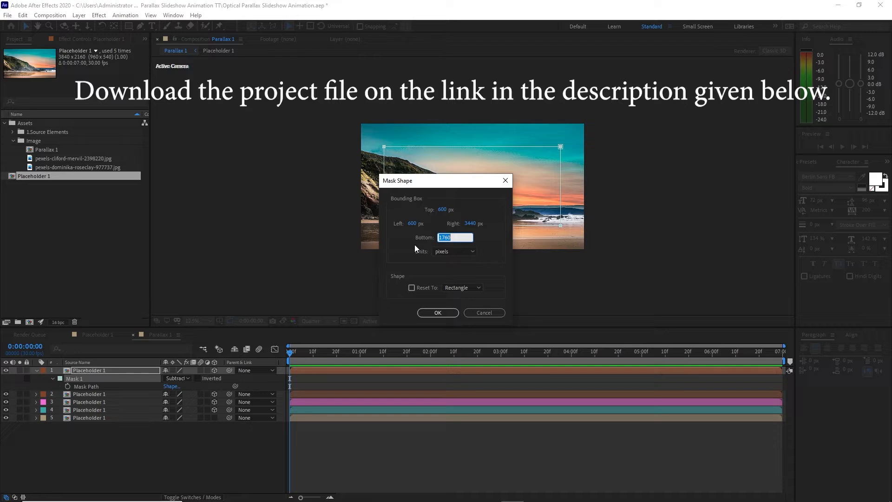
text(1560)
click(467, 223)
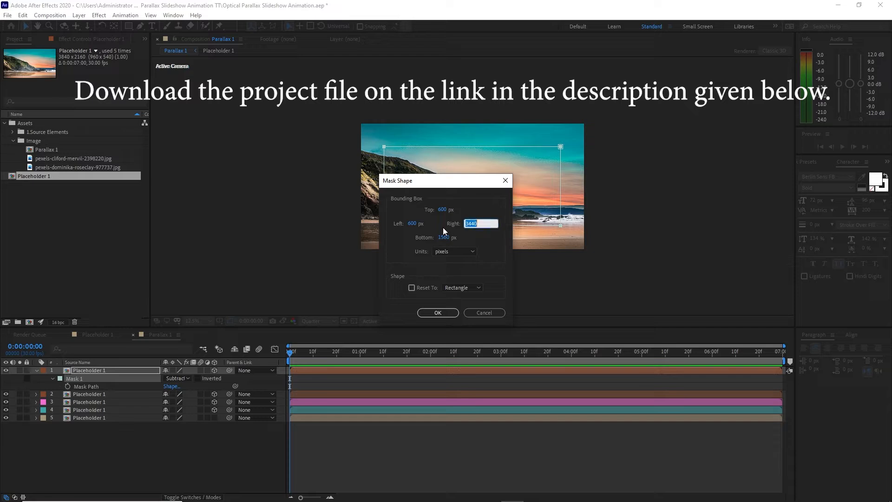
text(3240)
click(449, 315)
Change the top layer's label colour to Orange and duplicate the layer.
click(44, 371)
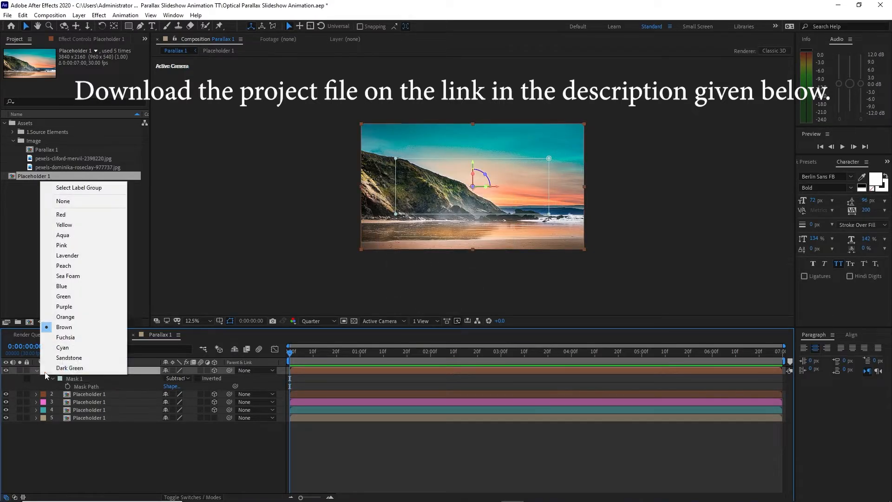
click(58, 317)
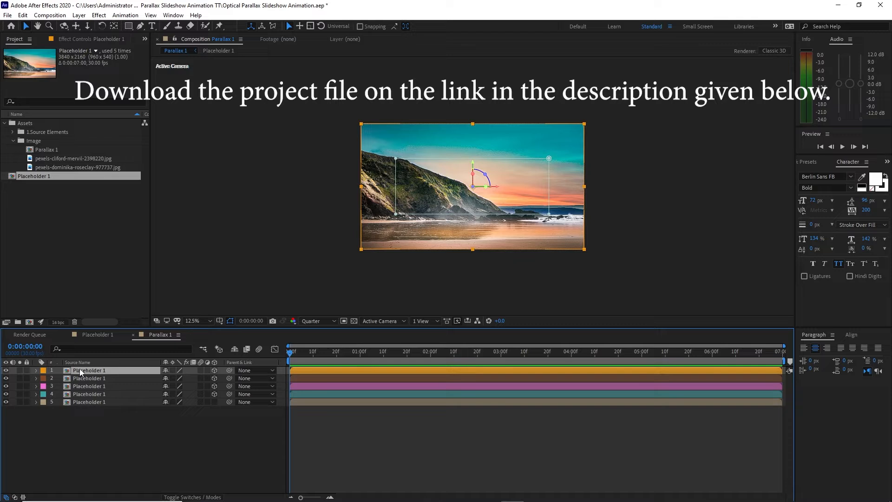
key(ctrl+d)
Set the mask bounds of the top Orange layer to left 800, top 800, bottom 1360 and right 3040 px.
key(m)
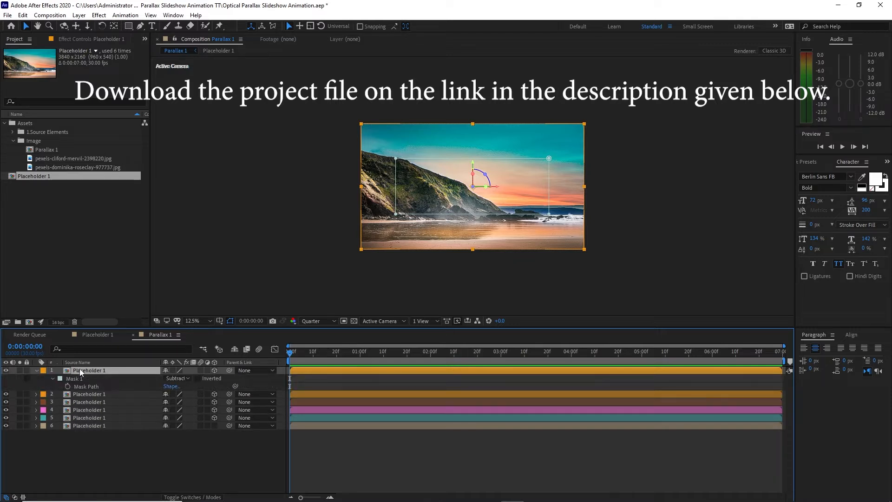
click(169, 387)
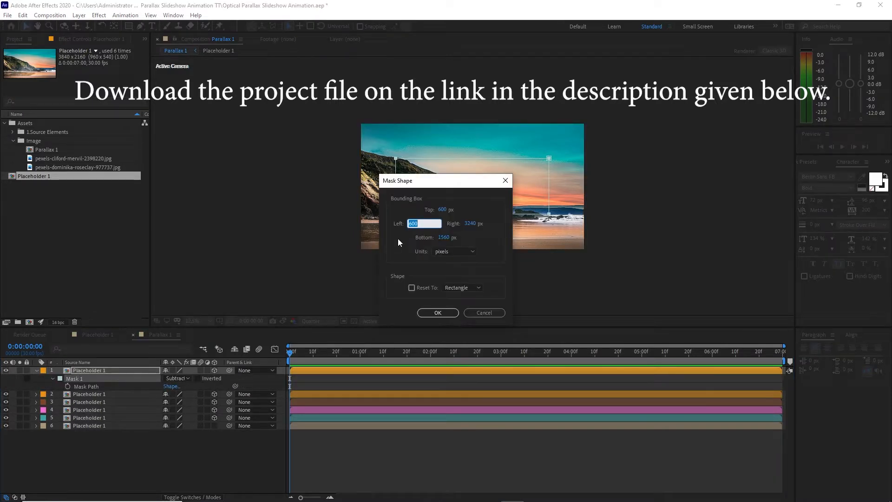
text(800)
click(442, 210)
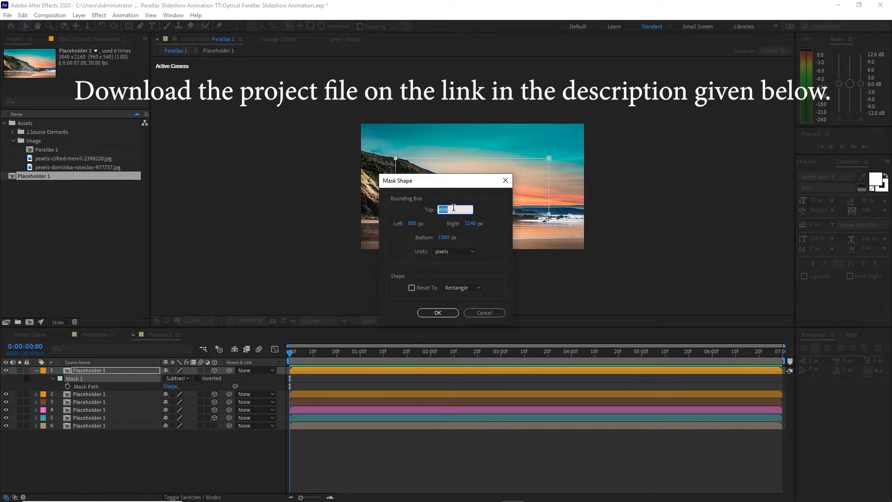
text(800)
click(444, 237)
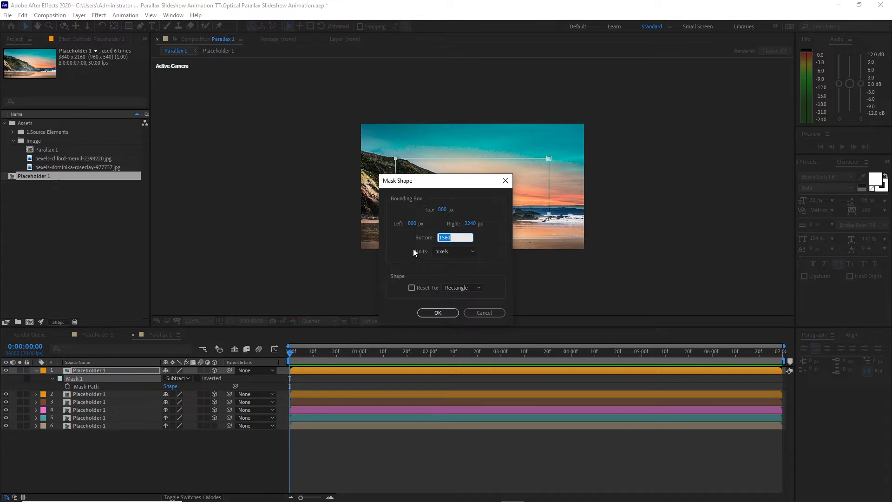
text(1)
click(470, 225)
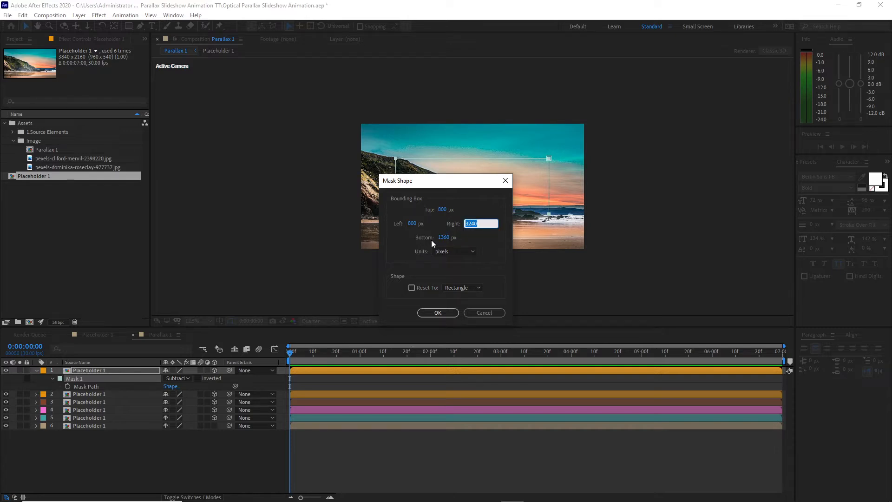
text(3040)
click(438, 313)
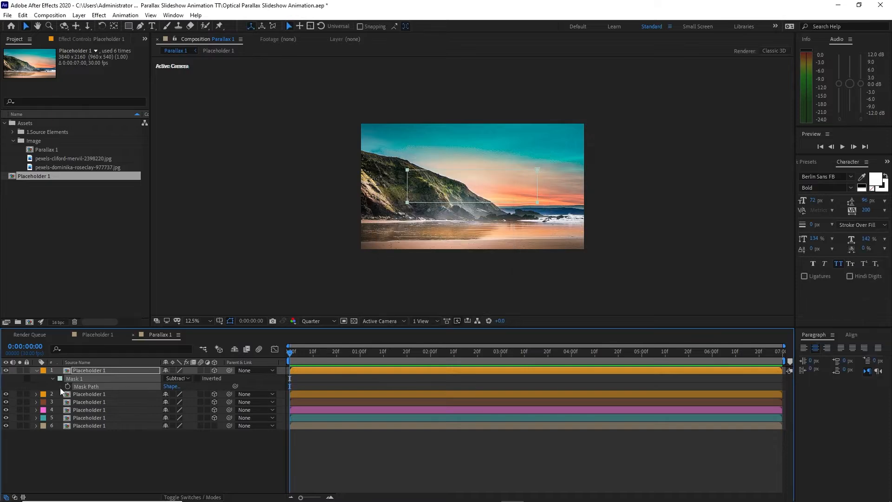
Change the top layer's label colour to Purple and duplicate the layer.
click(43, 371)
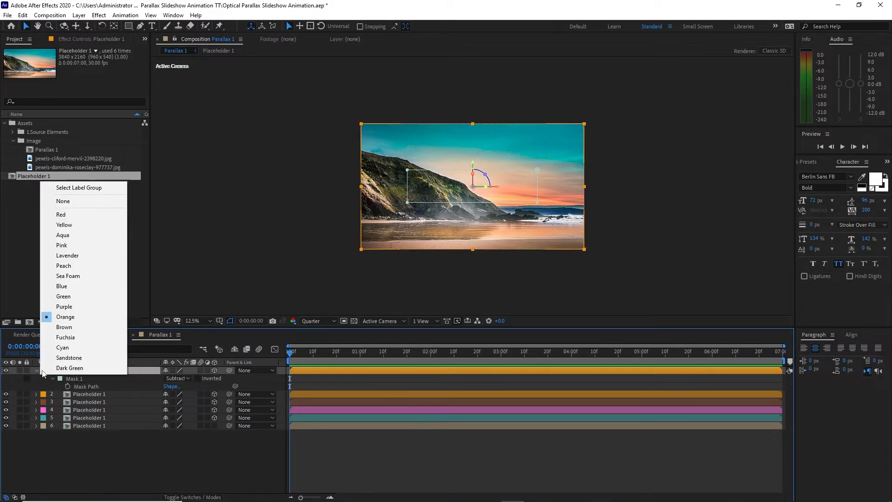
click(65, 307)
click(37, 371)
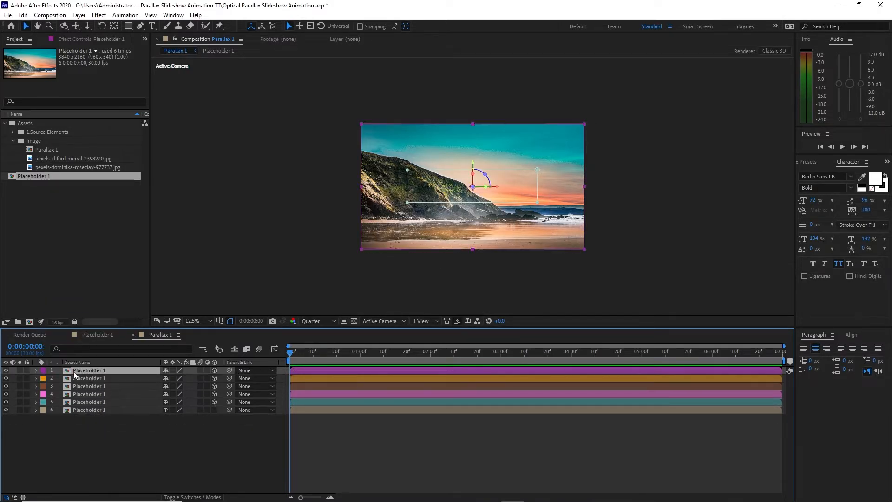
key(ctrl+d)
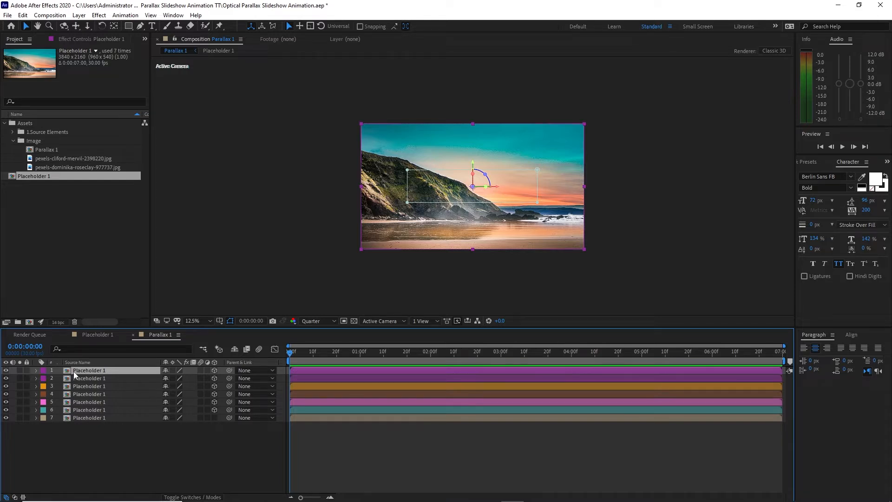
Set the mask bounds of the top Purple layer to left 1000, top 1000, bottom 1160 and right 2840 px.
key(m)
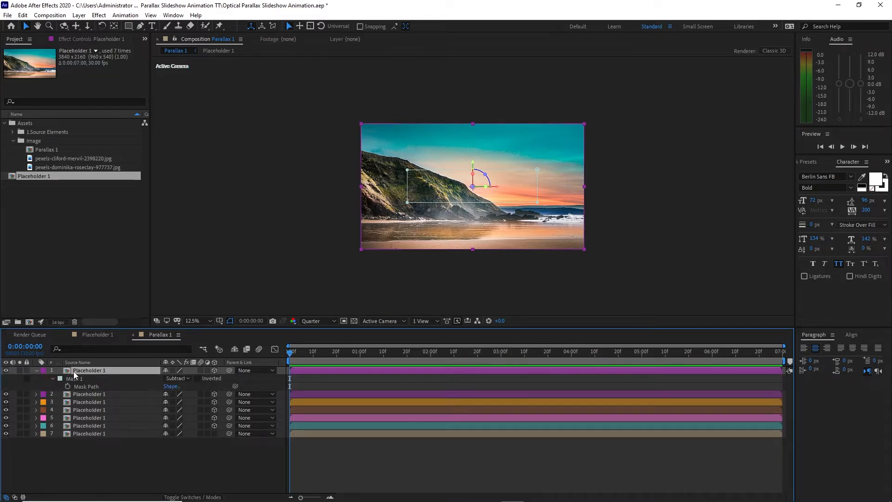
click(169, 386)
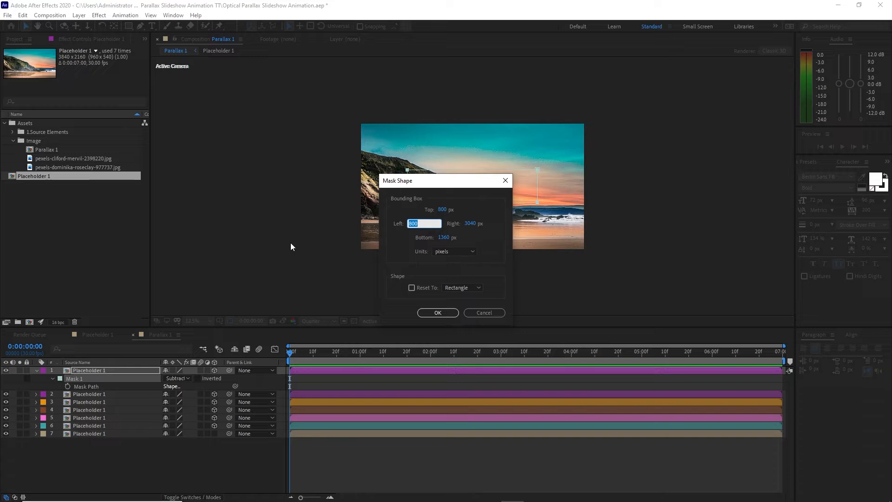
text(1000)
click(442, 209)
text(1)
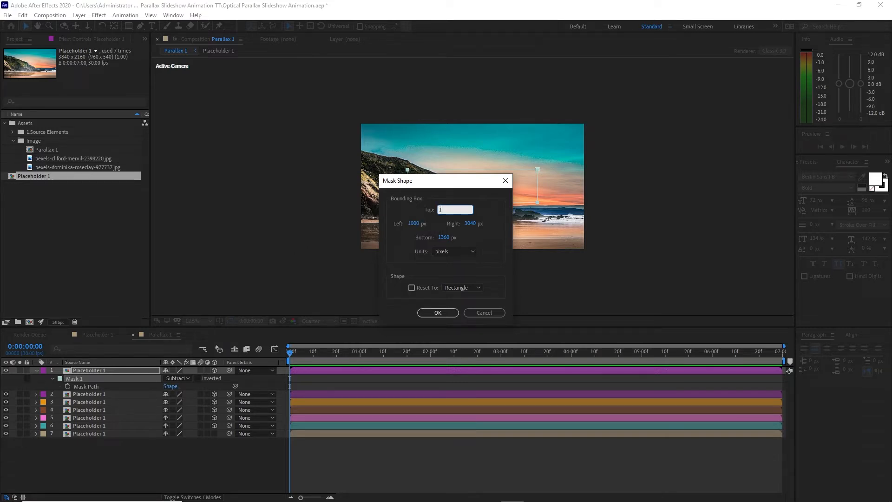
text(0000)
key(Tab)
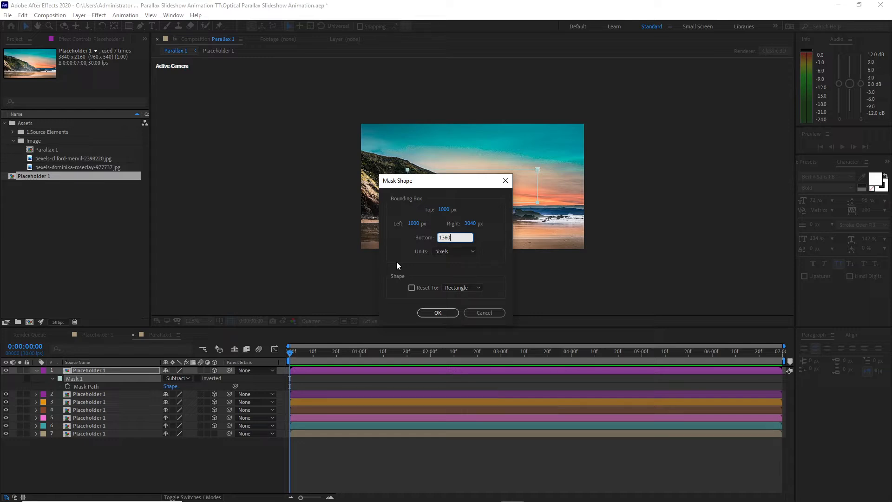
key(ctrl+a)
text(1160)
click(472, 224)
text(2)
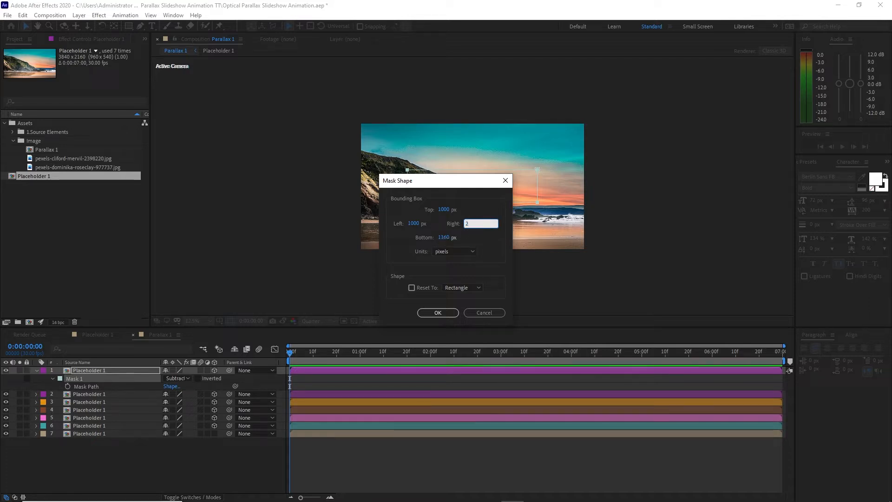
text(840)
click(438, 312)
Change the top layer's label colour to Green and collapse its mask properties.
click(43, 371)
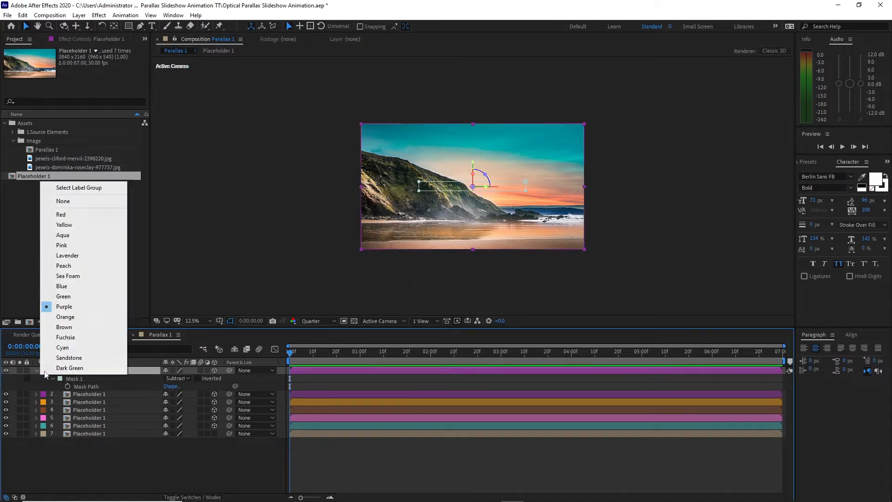
click(63, 296)
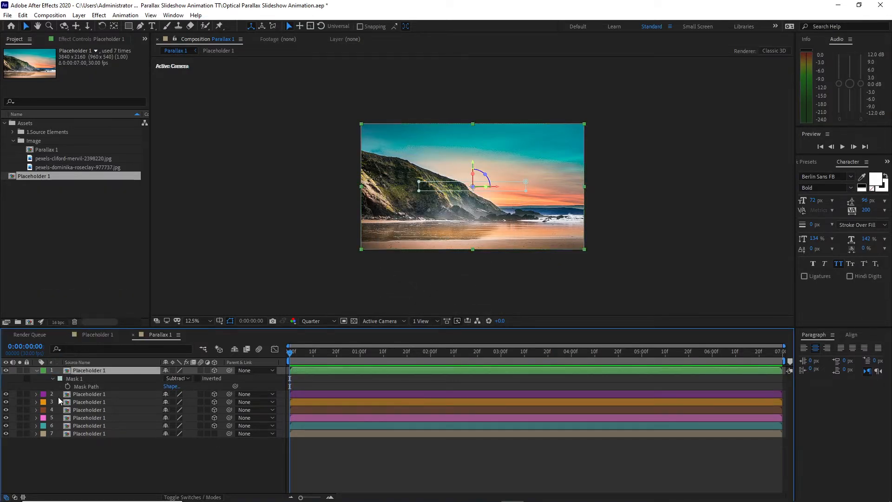
click(52, 378)
click(37, 370)
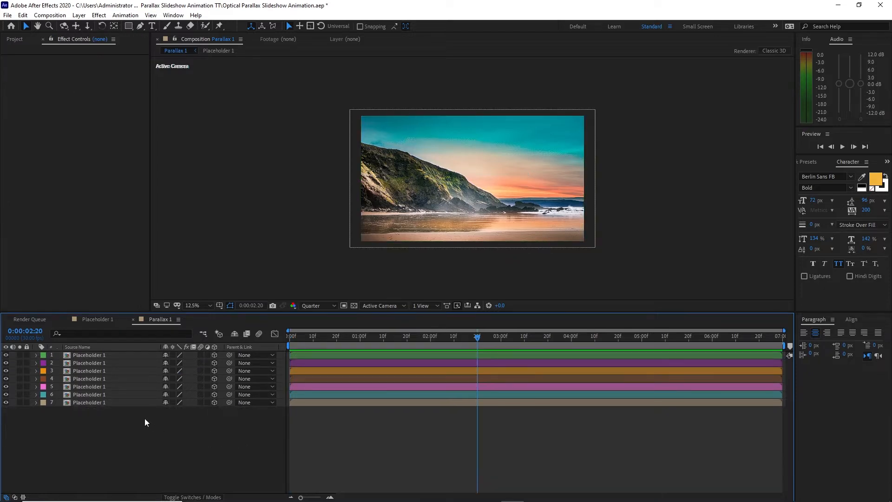
Duplicate the bottom Placeholder 1 layer, then make the lowest copy a hidden 2D layer.
click(118, 405)
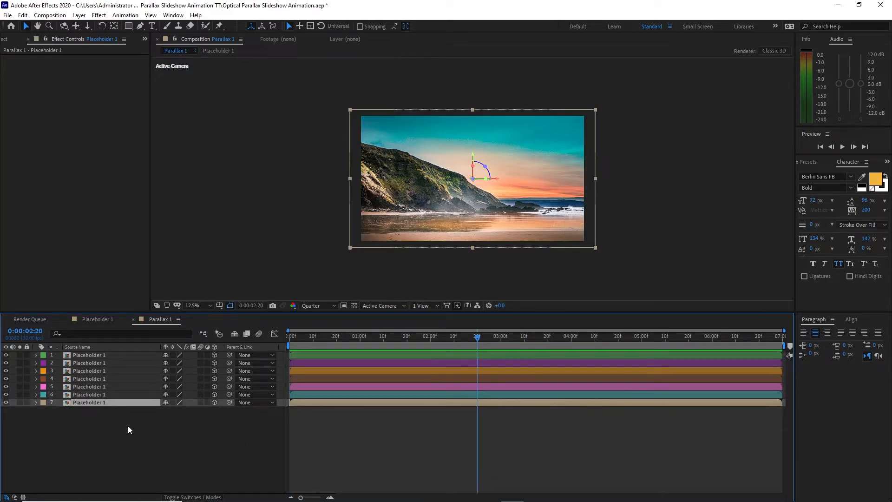
key(ctrl+d)
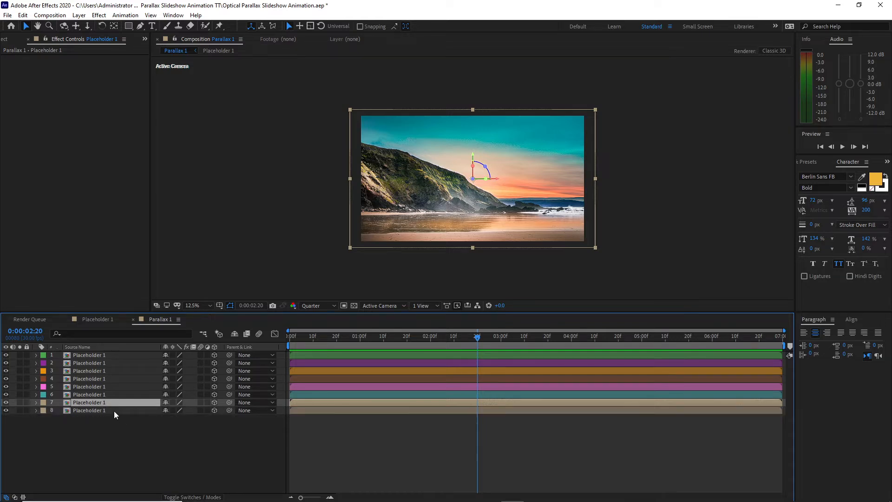
click(114, 411)
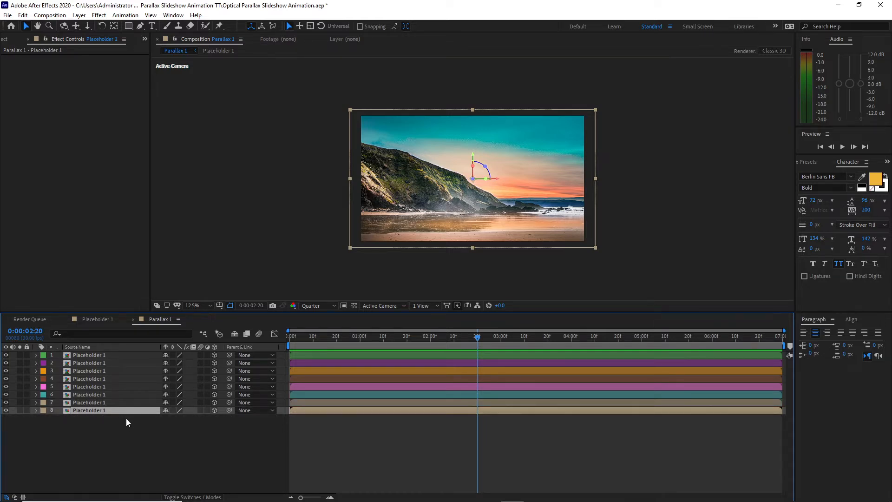
click(214, 411)
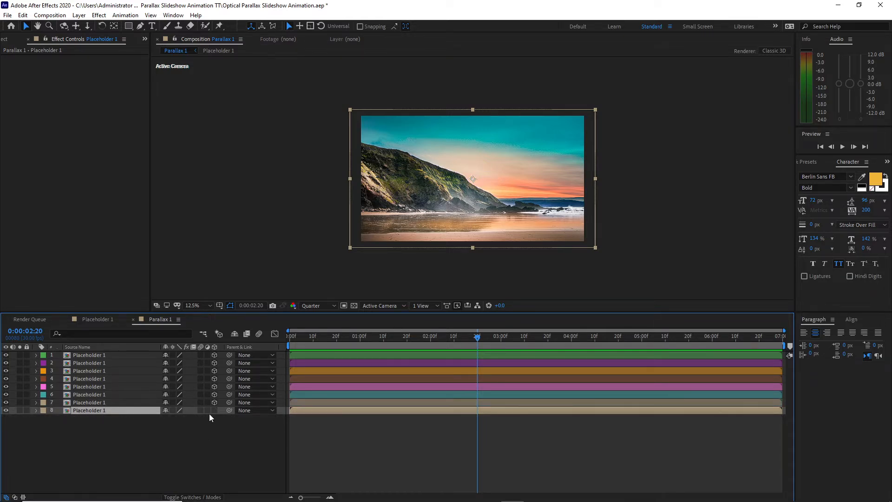
click(6, 411)
Reveal the position of layers 1 to 7 and set the Z position of layer 7 to 500, layer 6 to 1000 and layer 5 to 1500.
drag(57, 353, 96, 402)
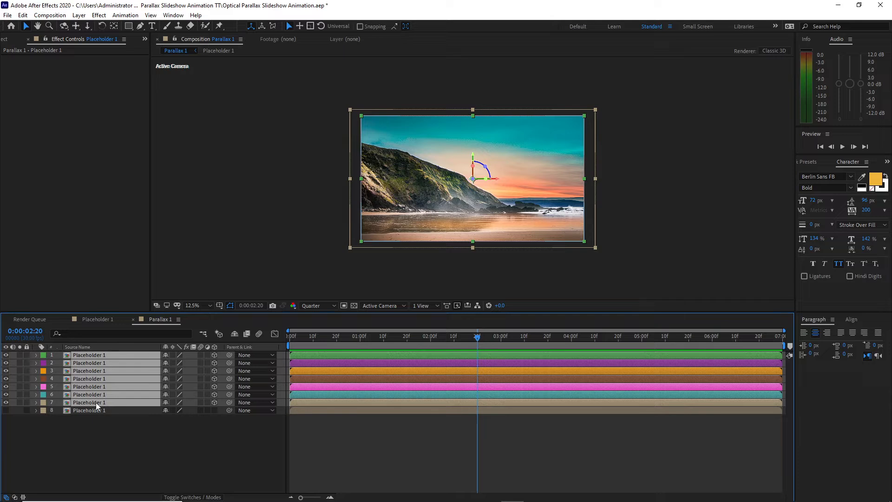
key(p)
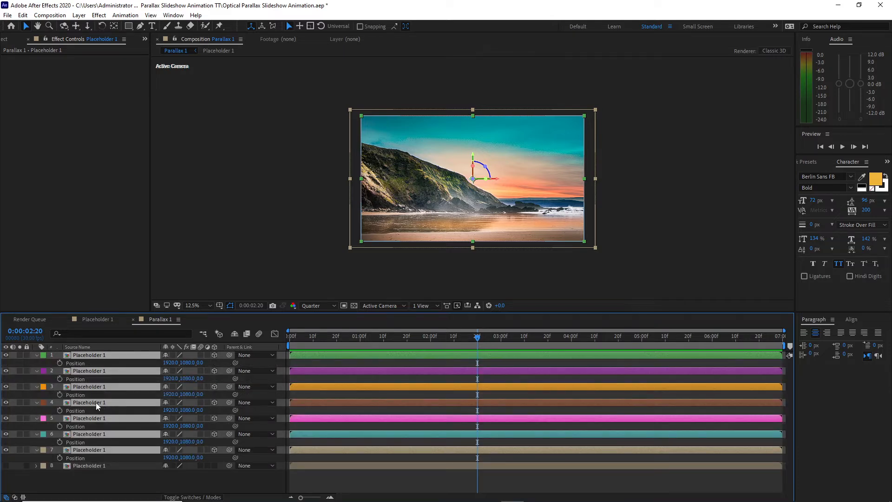
click(155, 477)
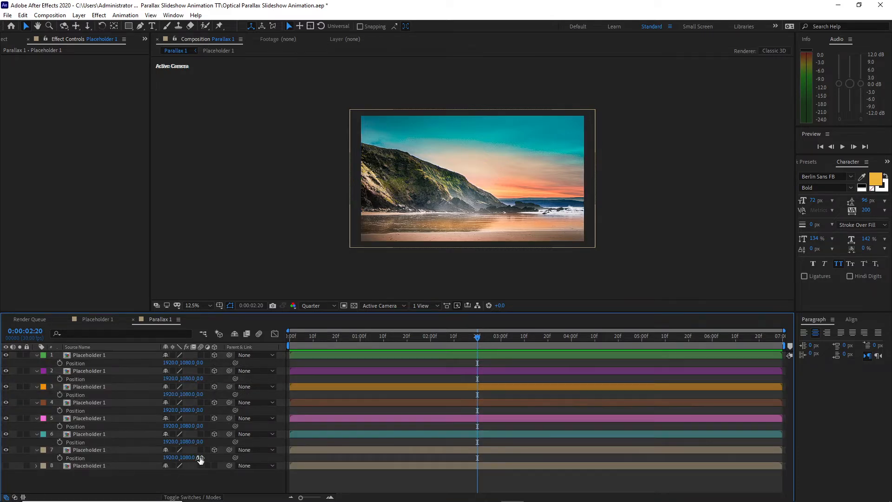
click(201, 458)
text(500)
click(200, 442)
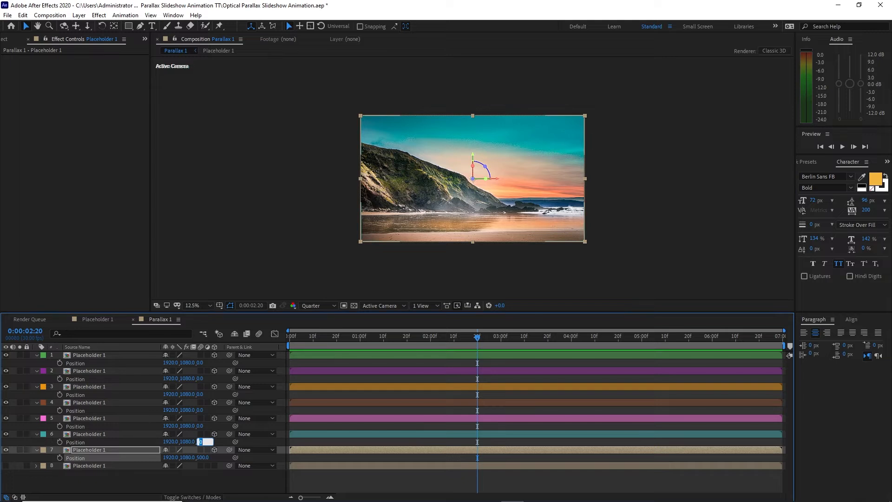
text(1000.0)
click(203, 425)
text(150)
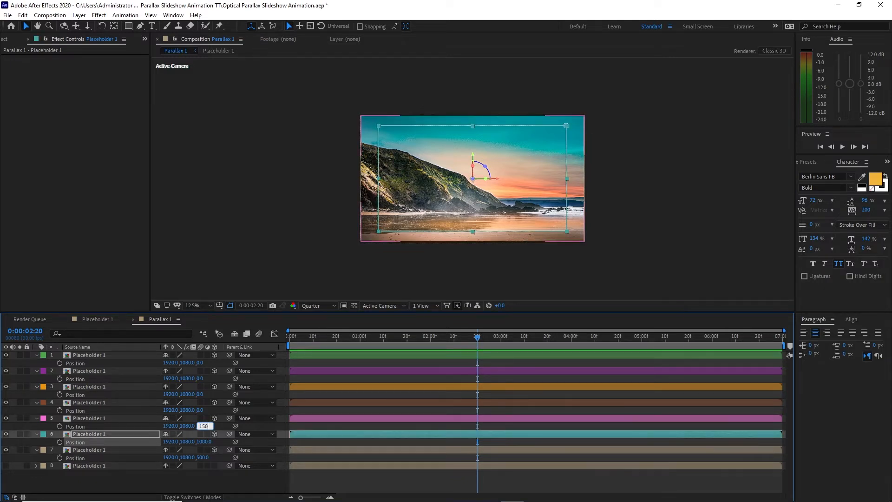
Set the Z position of layer 4 to 2000, layer 3 to 2500, layer 2 to 3000 and layer 1 to 3500.
click(200, 411)
text(2000)
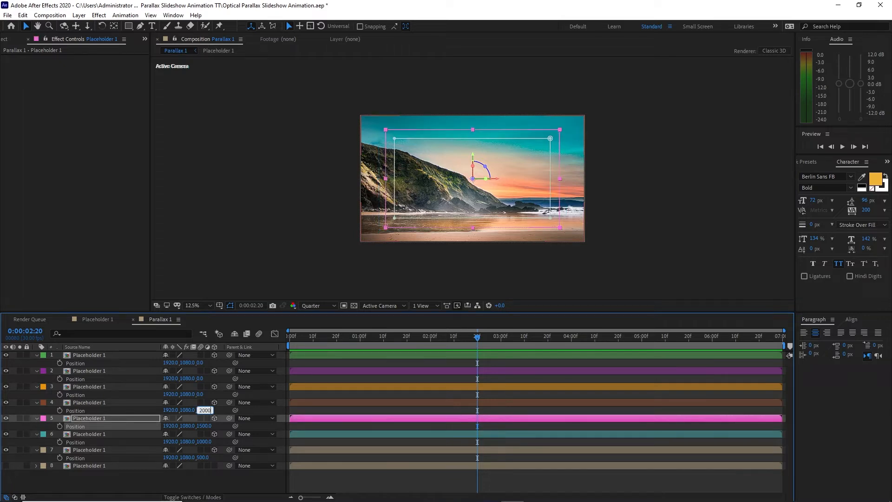
click(201, 394)
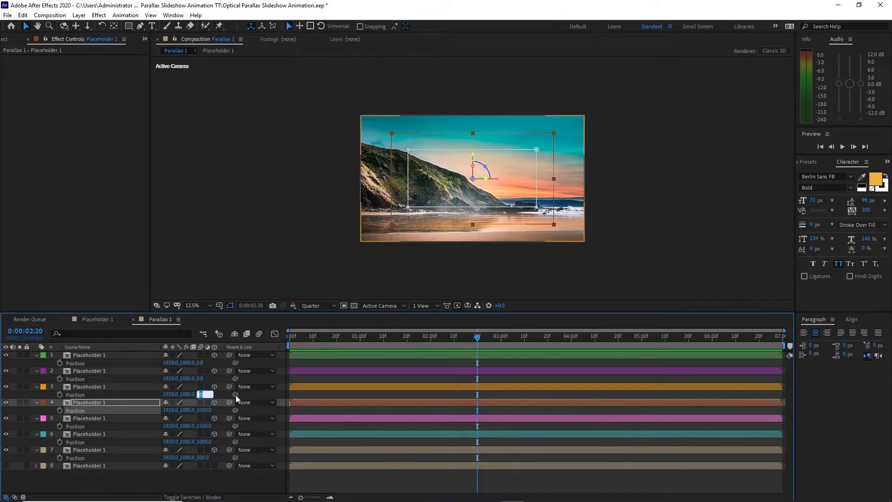
text(2500)
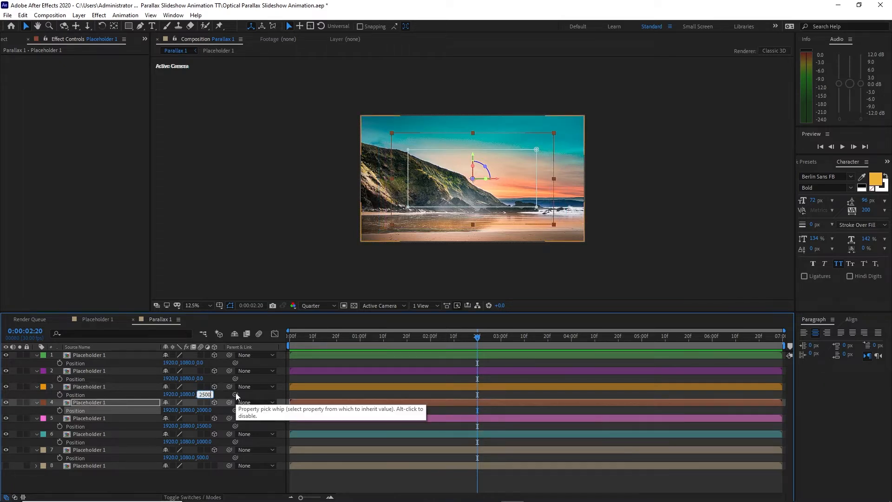
click(201, 379)
text(30)
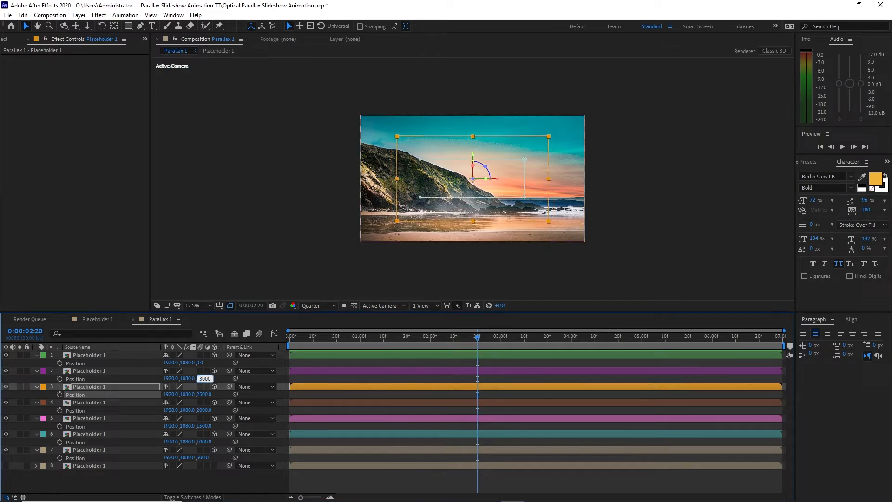
text(00)
click(201, 363)
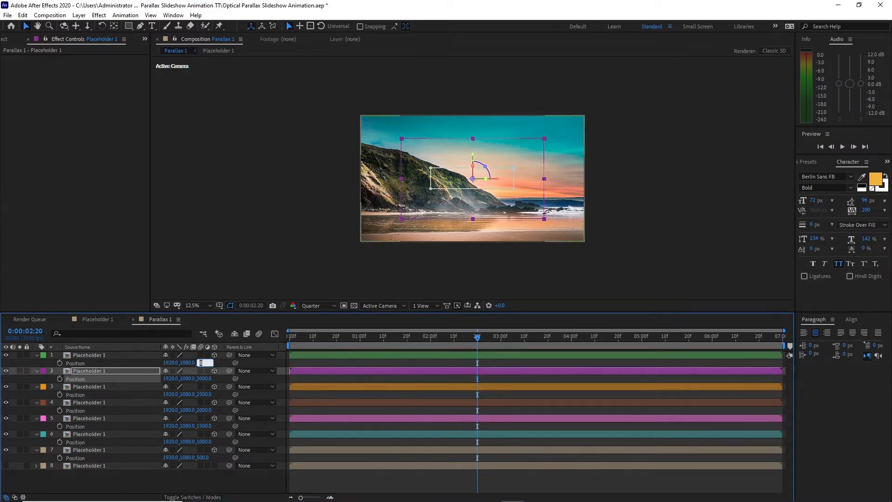
text(3500)
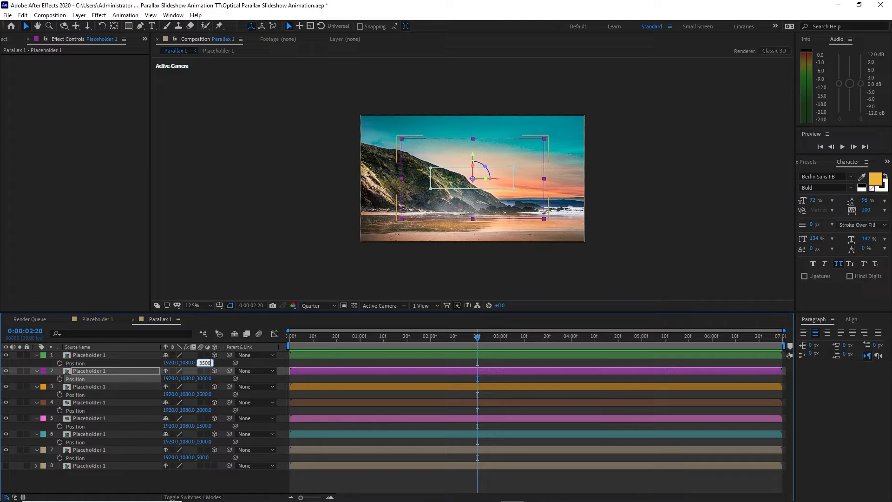
click(134, 481)
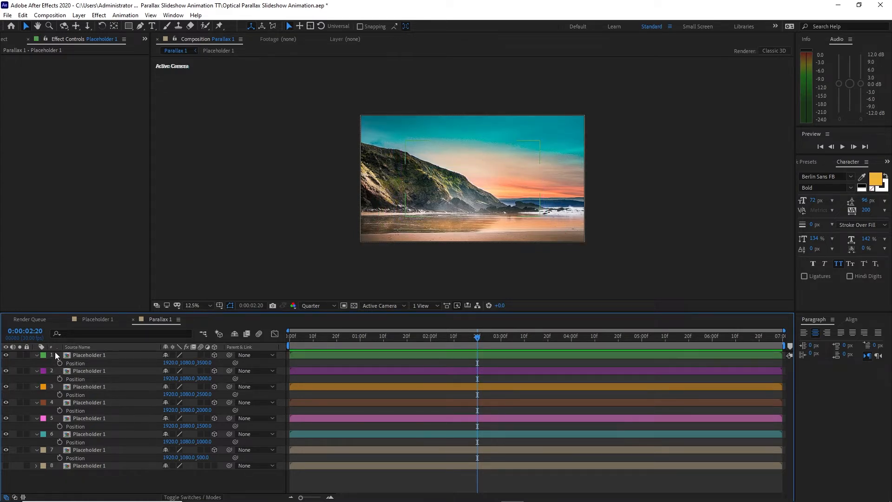
Reveal the scale of layers 1 to 7 and set layer 6's scale to 119% so it fills the frame.
drag(55, 352, 113, 450)
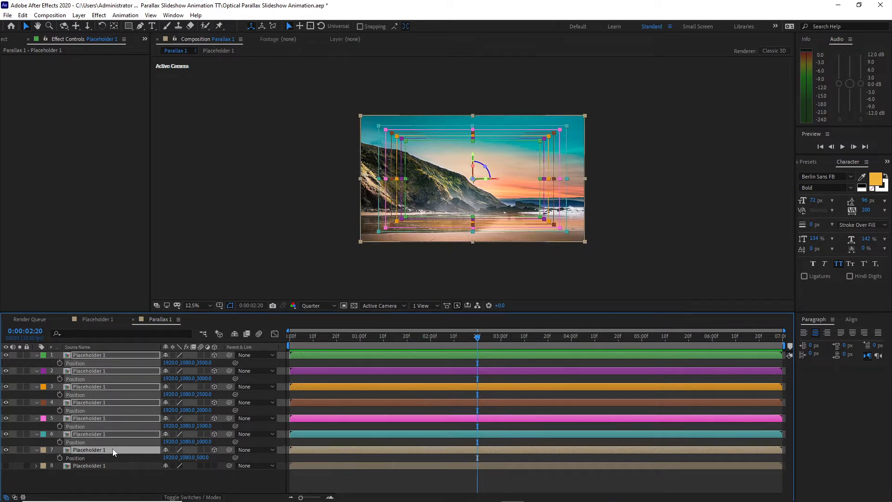
key(s)
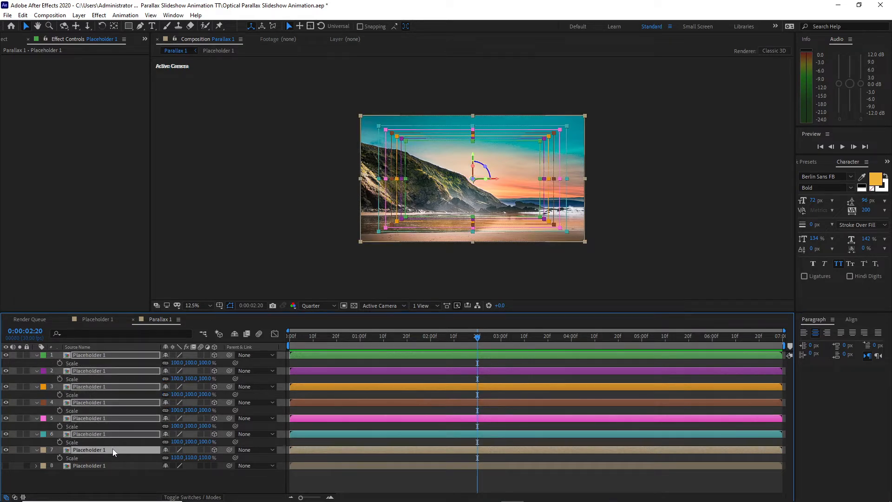
click(143, 479)
key(period)
click(156, 435)
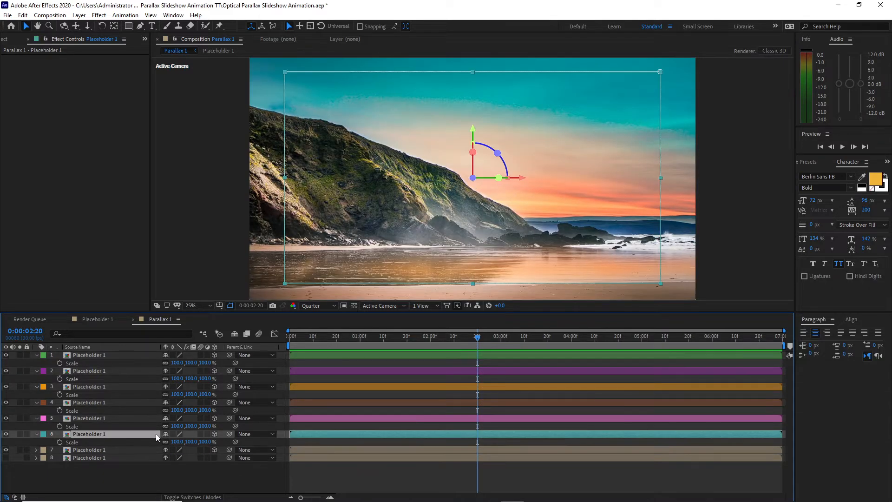
drag(174, 443, 188, 447)
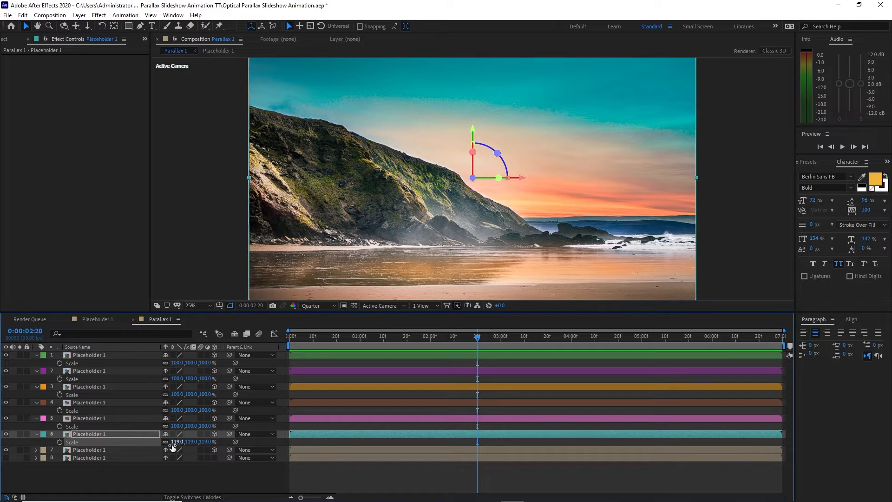
key(apostrophe)
Set the scale of layer 5 to 129%, layer 4 to 139% and layer 3 to 148%.
click(134, 420)
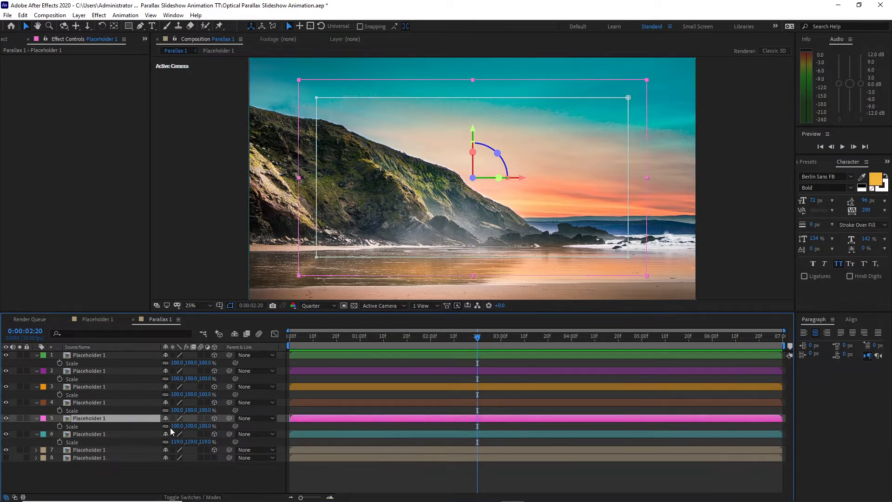
drag(171, 427, 189, 433)
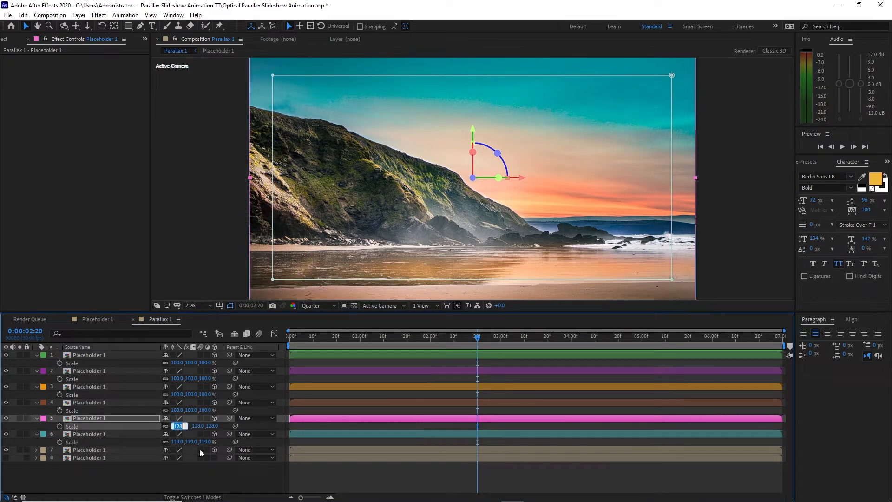
text(129)
click(143, 403)
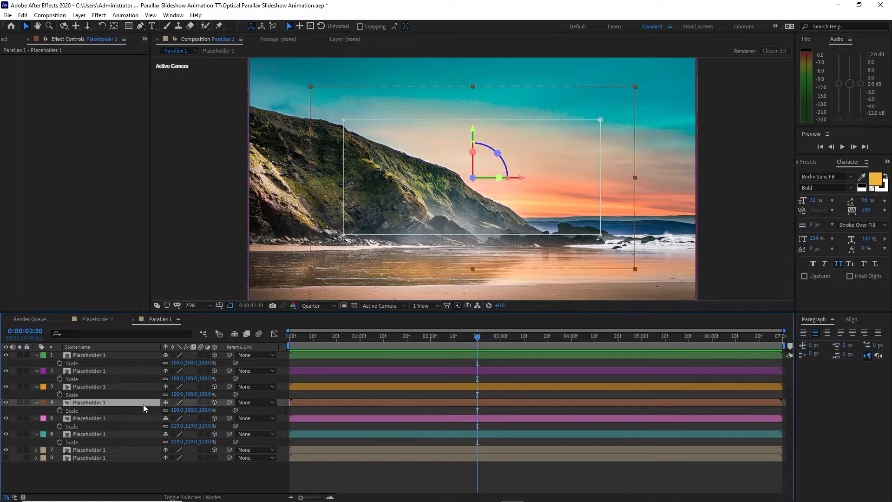
drag(177, 410, 211, 410)
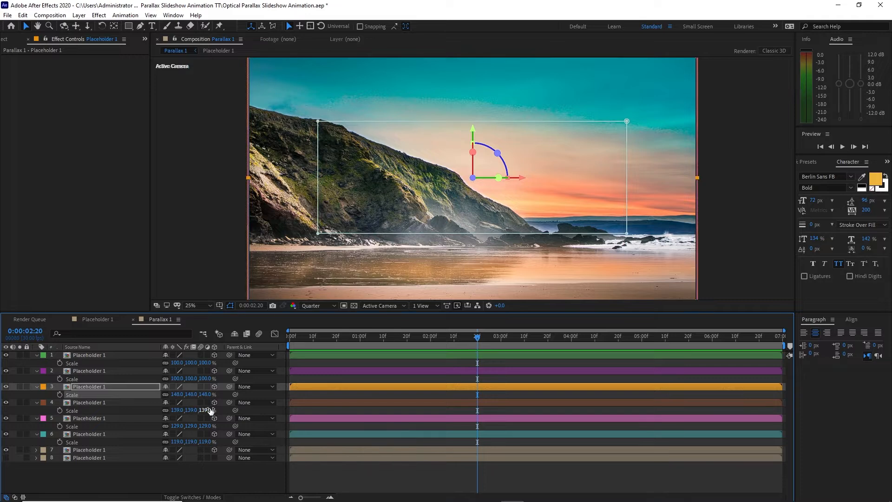
Scale up layers 2 and 1 until each fills the frame, and collapse the open layer properties.
drag(175, 379, 222, 394)
drag(178, 364, 230, 385)
key(comma)
click(37, 355)
click(37, 363)
click(37, 371)
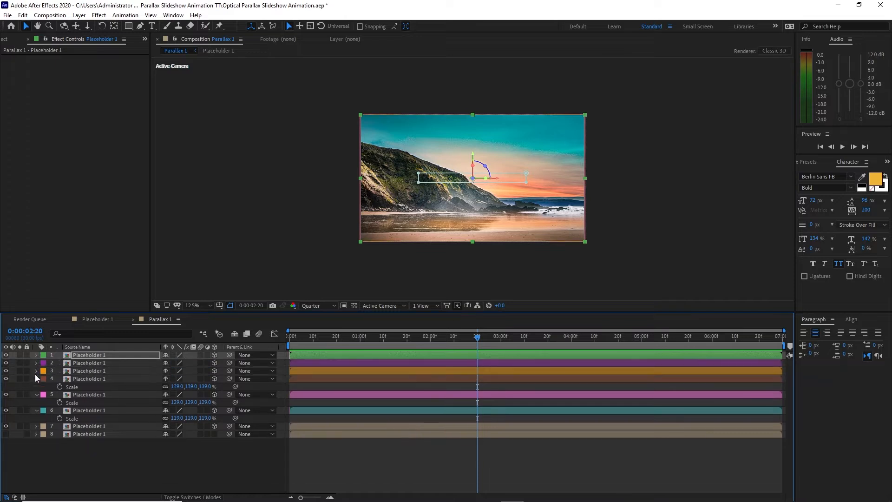
click(37, 379)
click(37, 386)
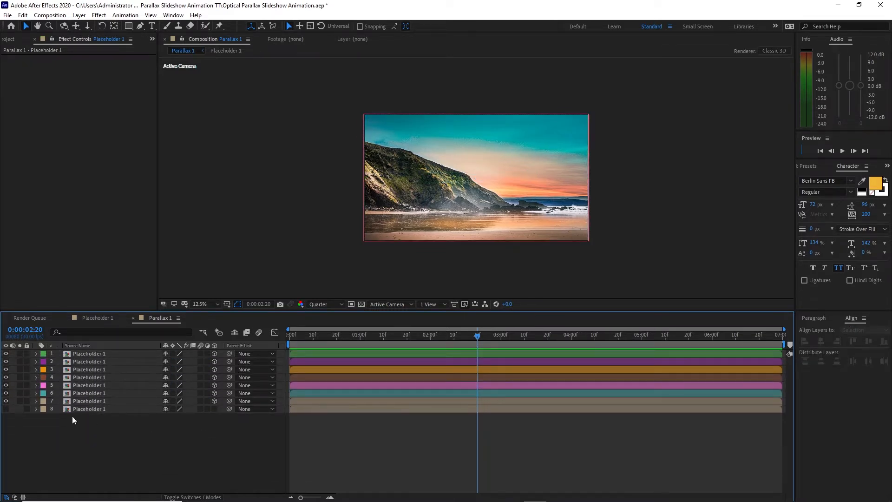
Make the bottom layer visible again and add a one-node camera with the 20mm preset.
click(6, 409)
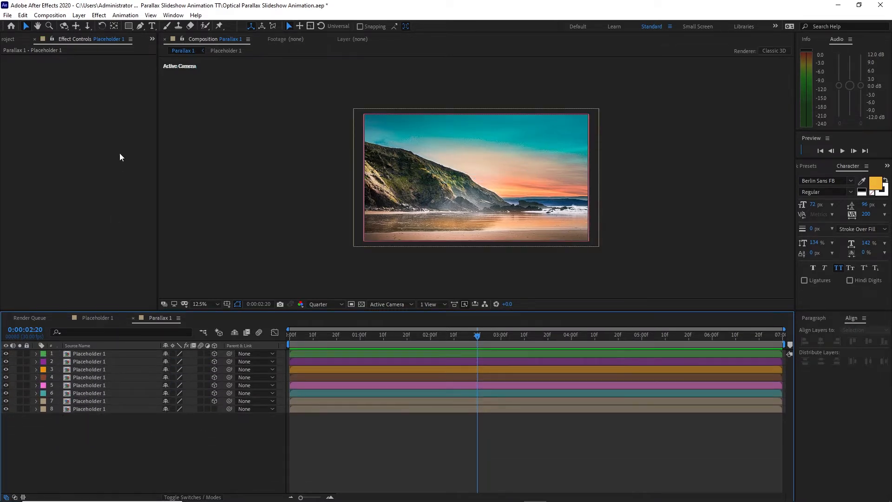
click(79, 14)
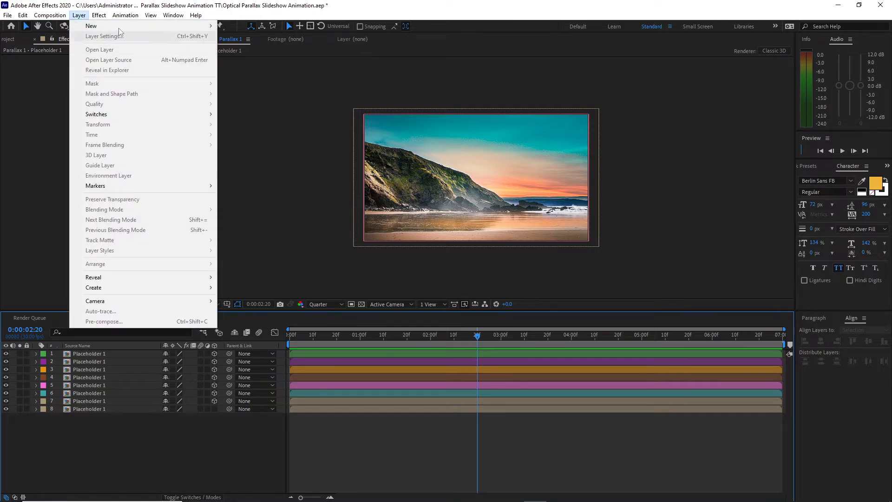
mouse_move(93, 26)
click(325, 61)
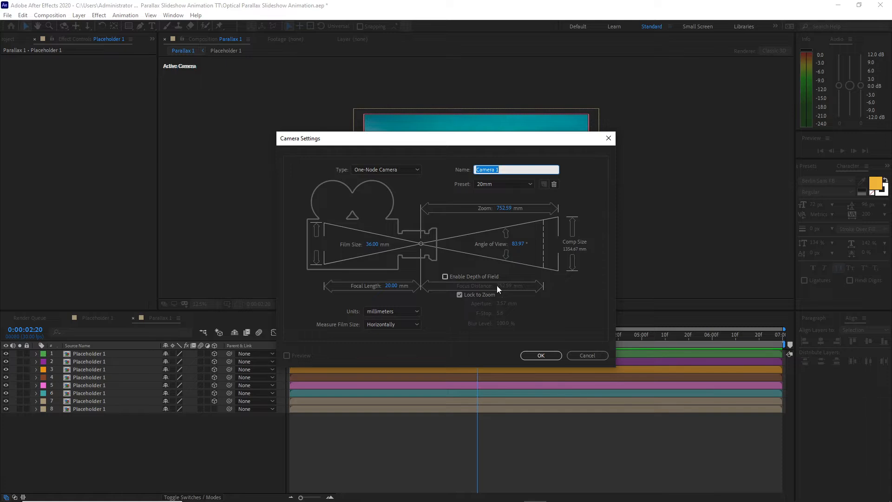
click(541, 355)
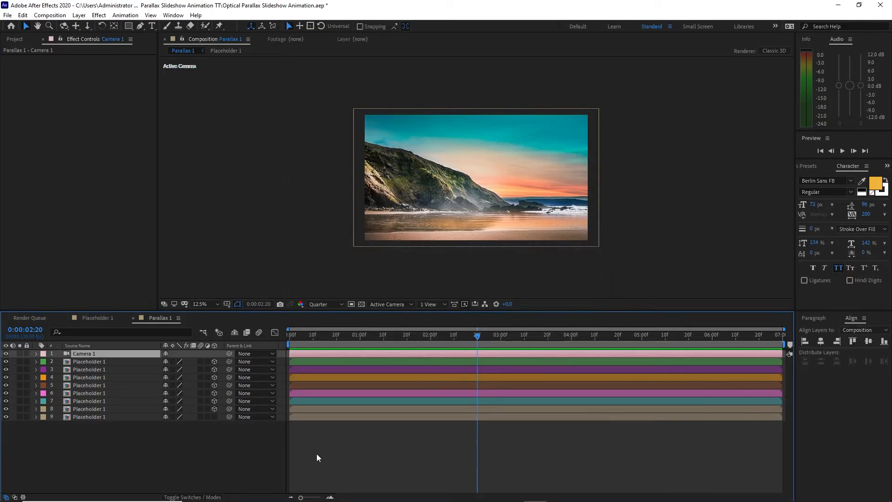
Keyframe the camera's position at 0:00:02:00, and set its X position to 10400 at 0:00:00:00.
key(p)
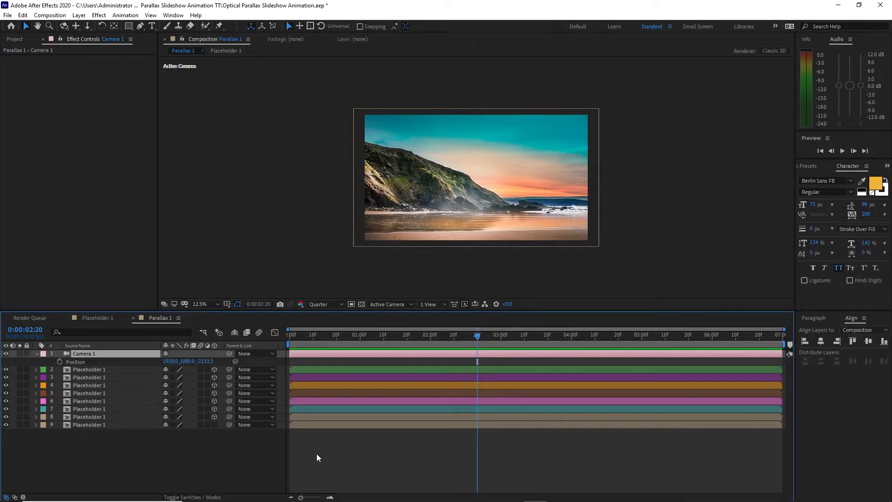
click(431, 339)
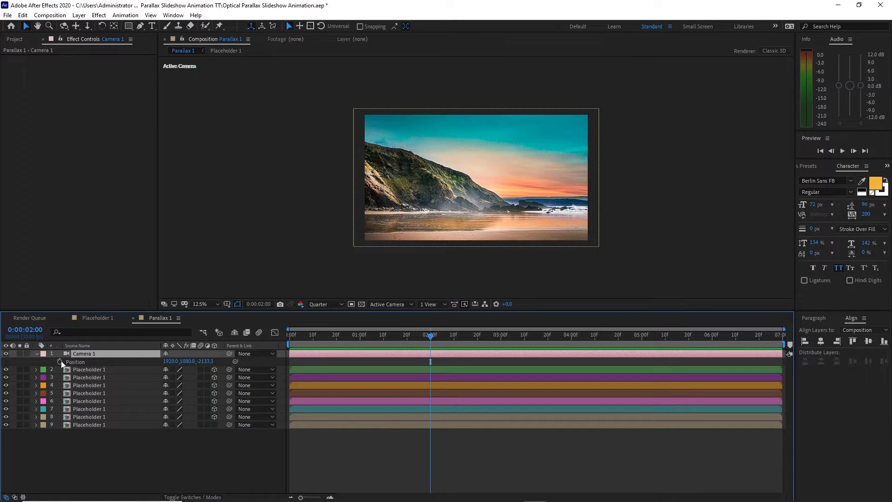
click(60, 362)
drag(433, 339, 283, 338)
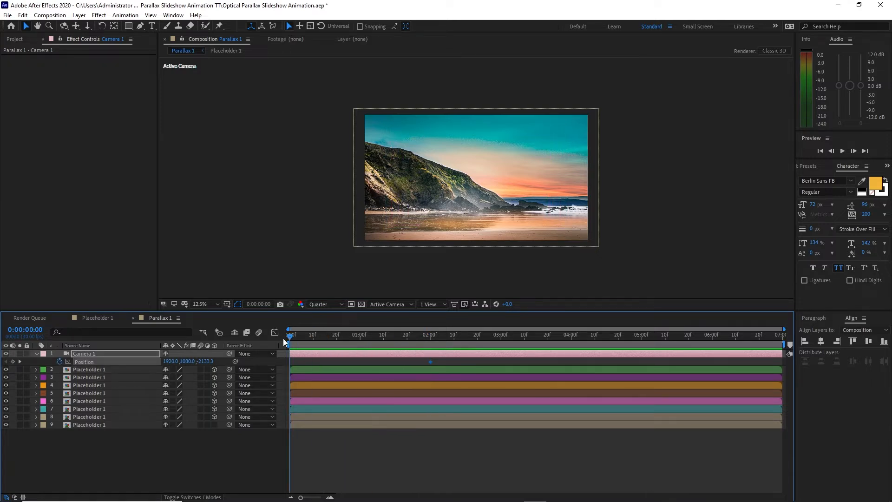
click(170, 362)
text(10)
click(88, 469)
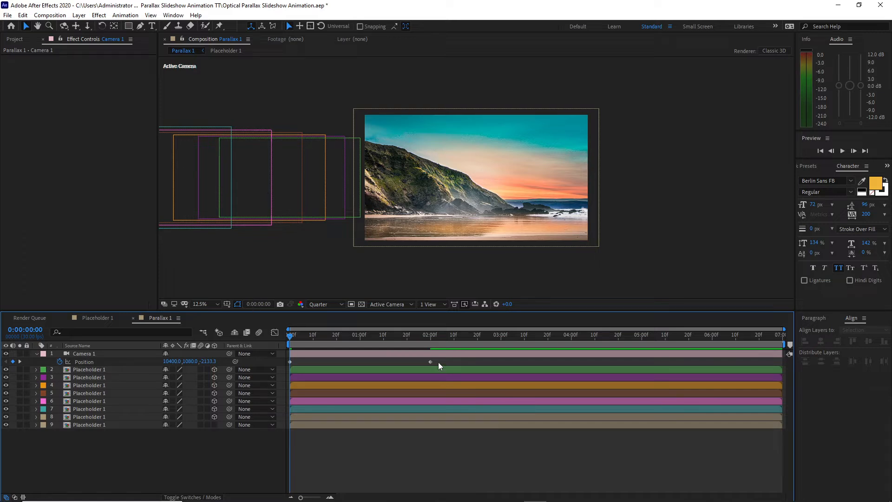
Easy-ease both camera position keyframes and reshape the speed graph to peak early and slow gradually towards the second keyframe.
drag(439, 362, 283, 364)
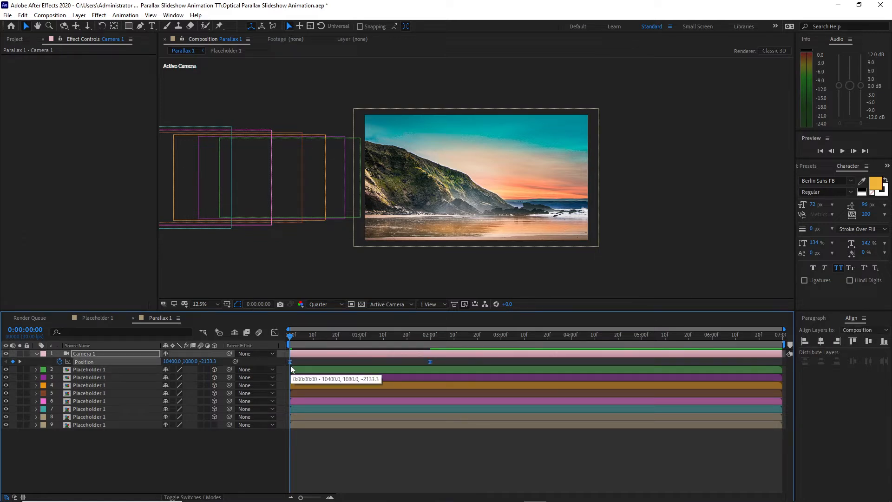
click(273, 331)
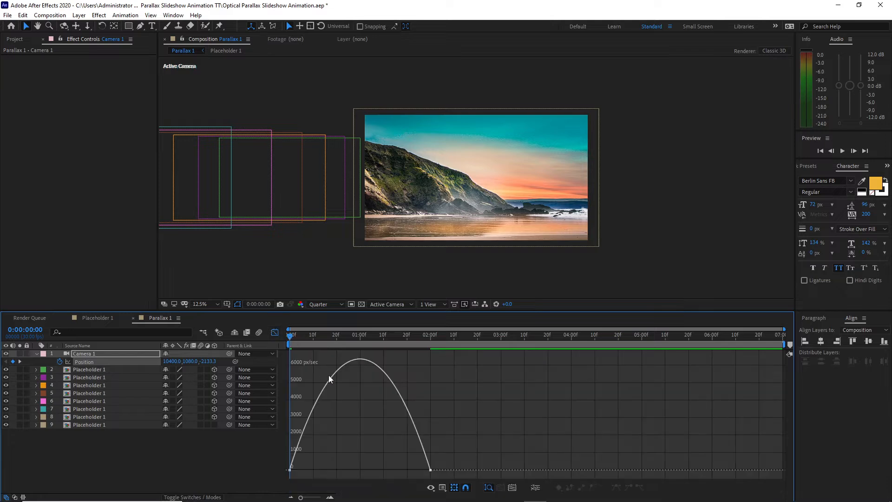
drag(428, 470, 349, 467)
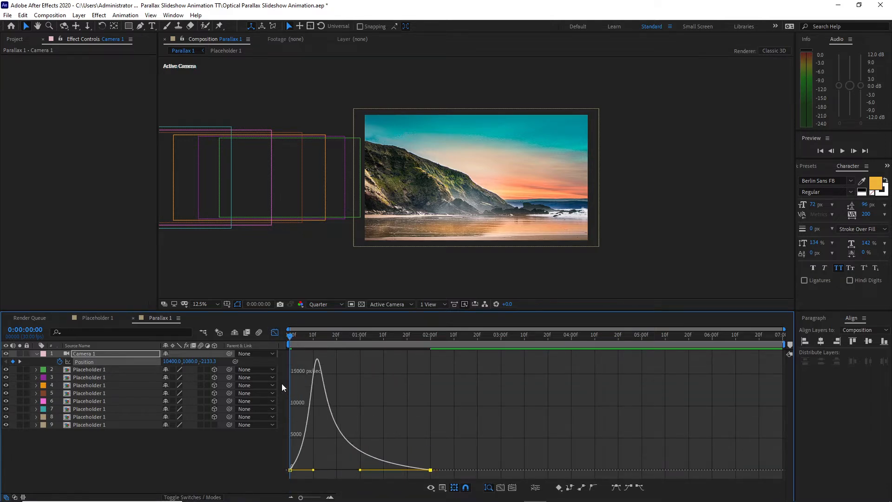
click(275, 332)
Add an adjustment layer above the camera and apply the Tint effect to it.
click(79, 15)
mouse_move(94, 26)
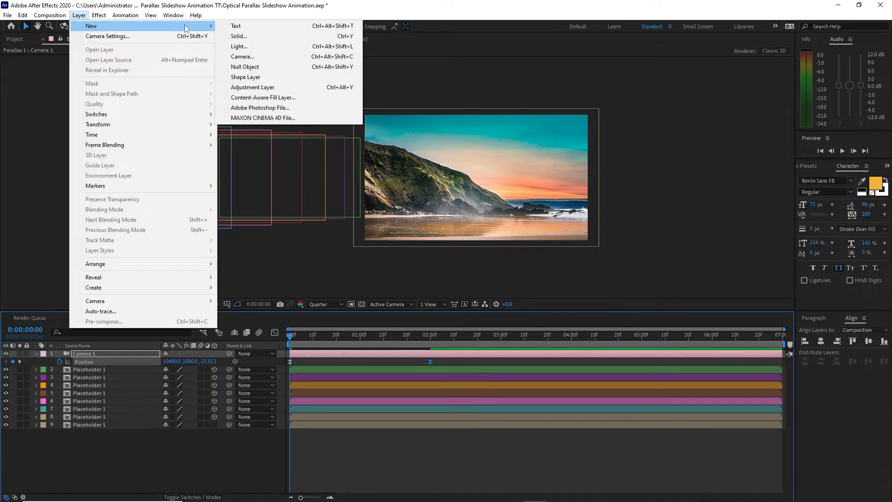
click(253, 87)
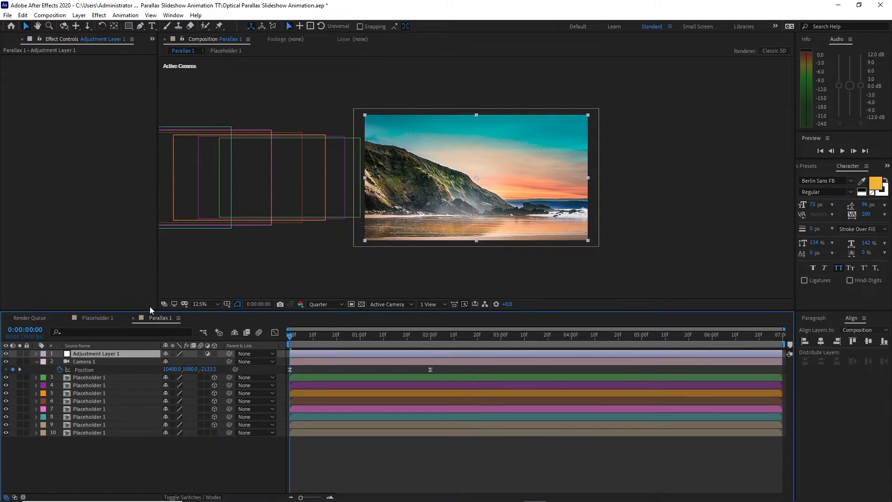
click(99, 15)
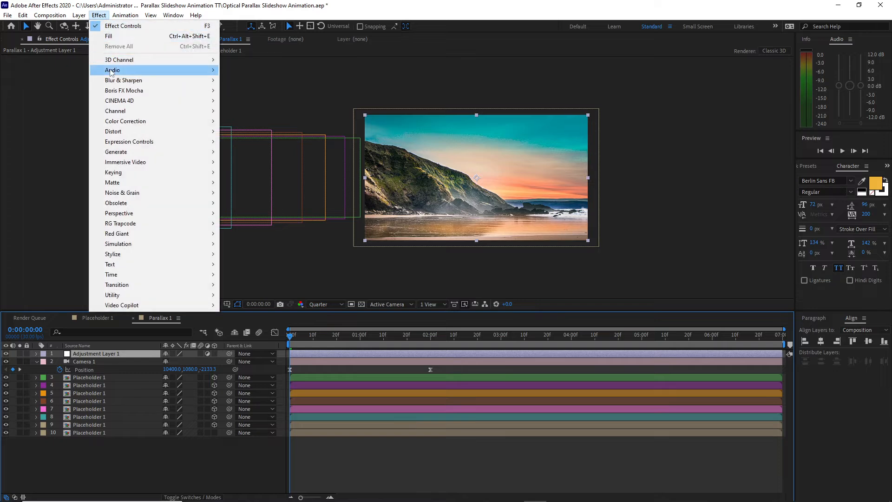
mouse_move(203, 122)
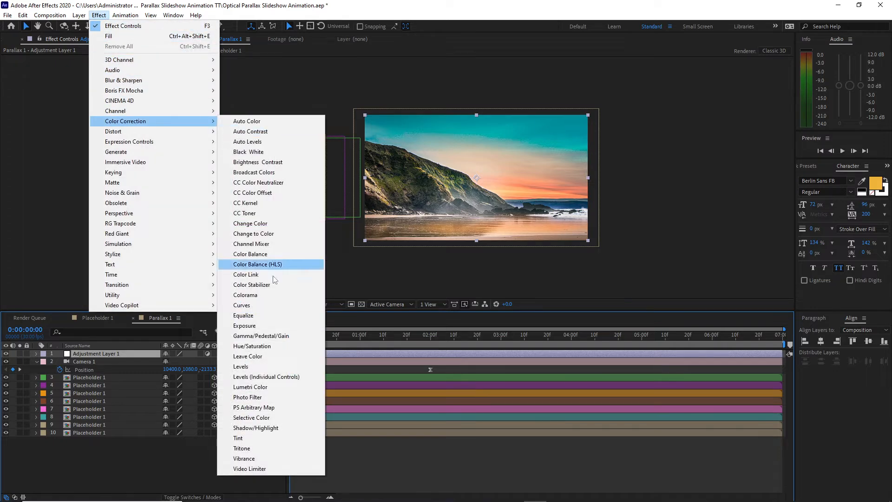
click(265, 438)
Set Tint to map black to the orange text fill colour and white to the Map White hex code from the sticky note.
click(102, 67)
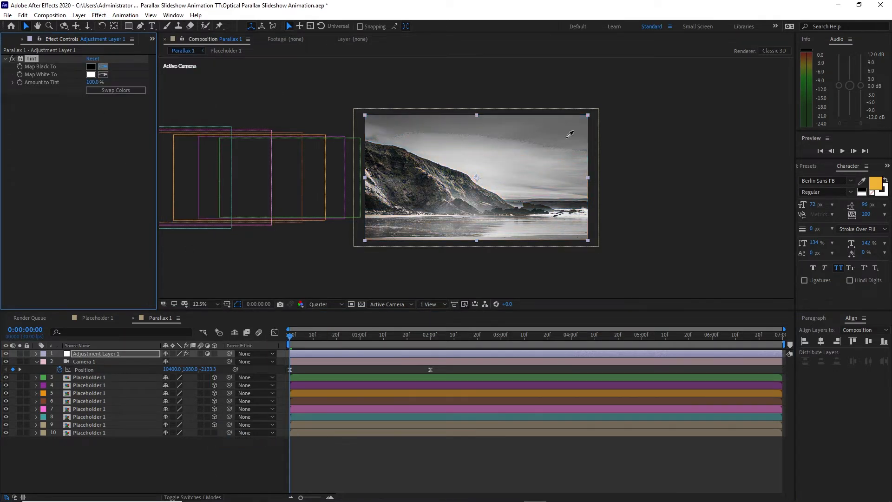
click(876, 184)
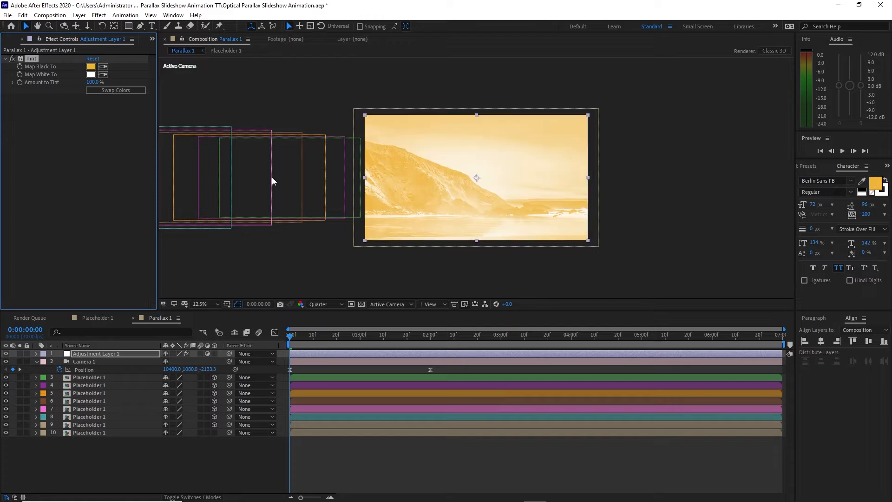
click(94, 75)
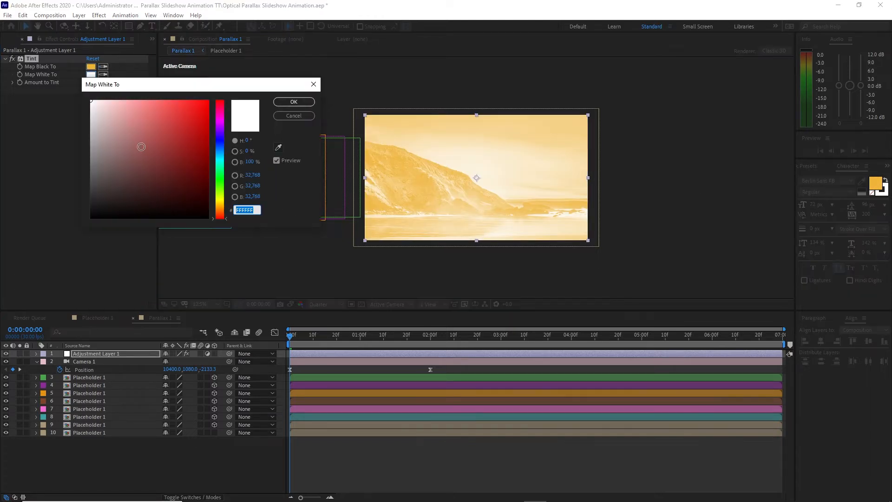
click(423, 491)
double_click(798, 238)
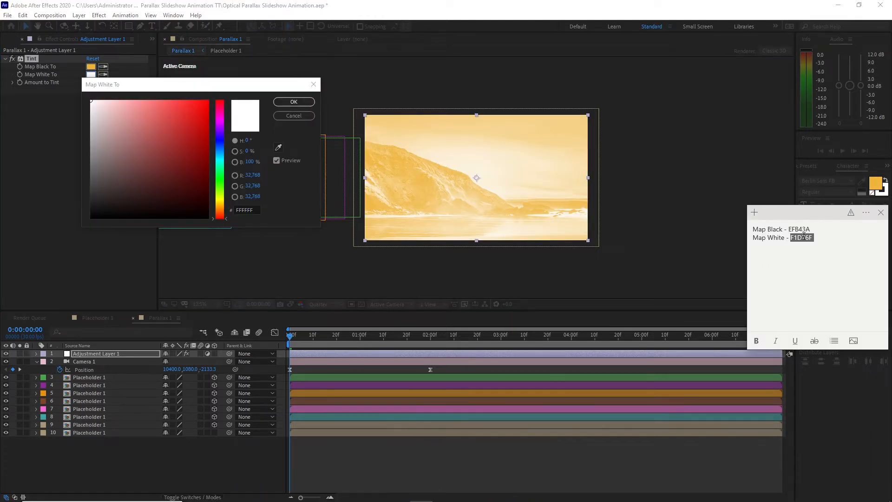
right_click(804, 237)
click(818, 244)
click(245, 210)
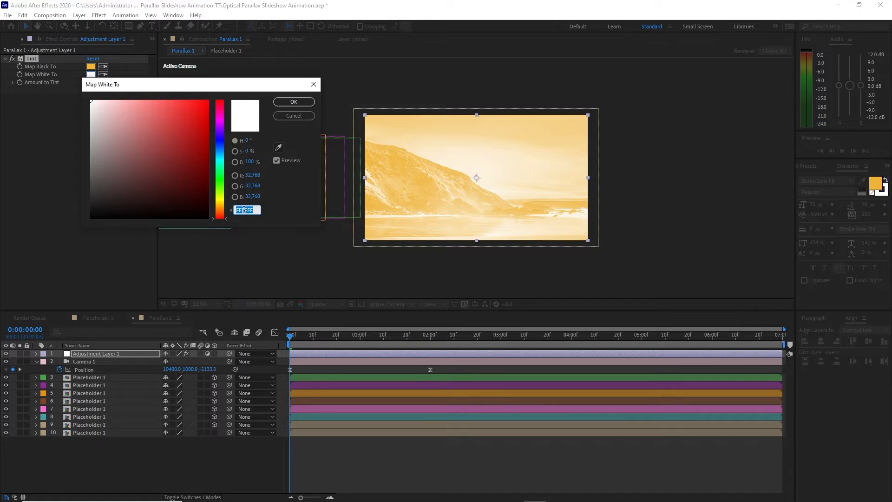
right_click(245, 210)
click(265, 251)
click(294, 102)
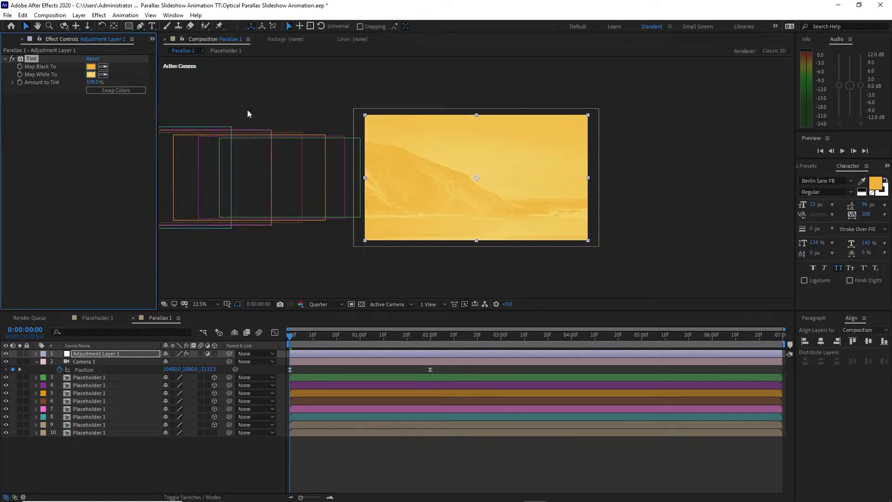
Apply Gaussian Blur to the adjustment layer and keyframe its blurriness from 60 at 0:00:00:00 to 0 at 0:00:02:20.
click(99, 15)
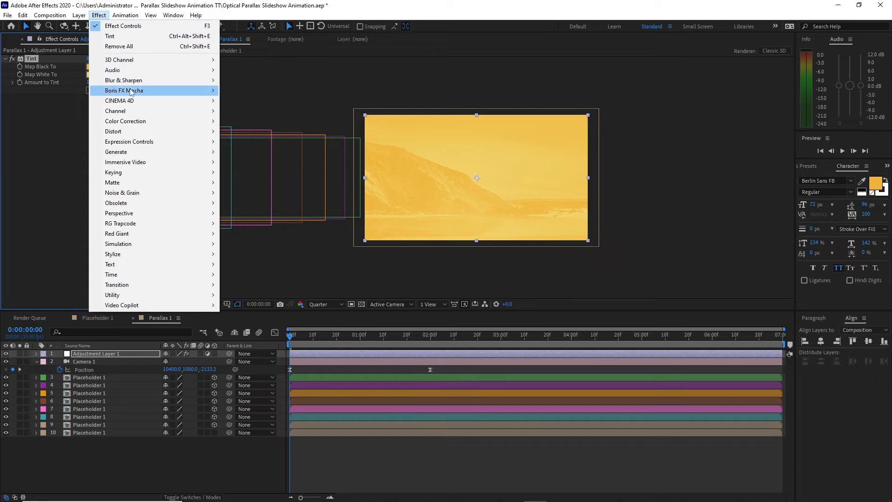
mouse_move(139, 80)
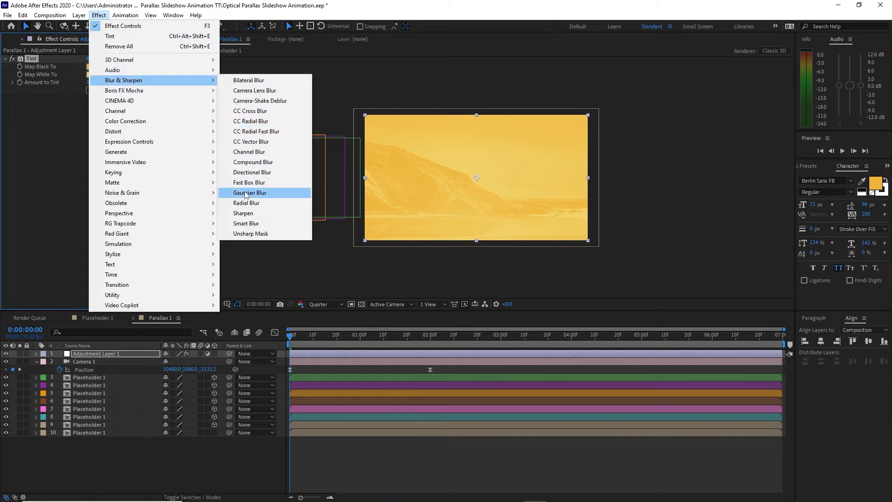
click(246, 195)
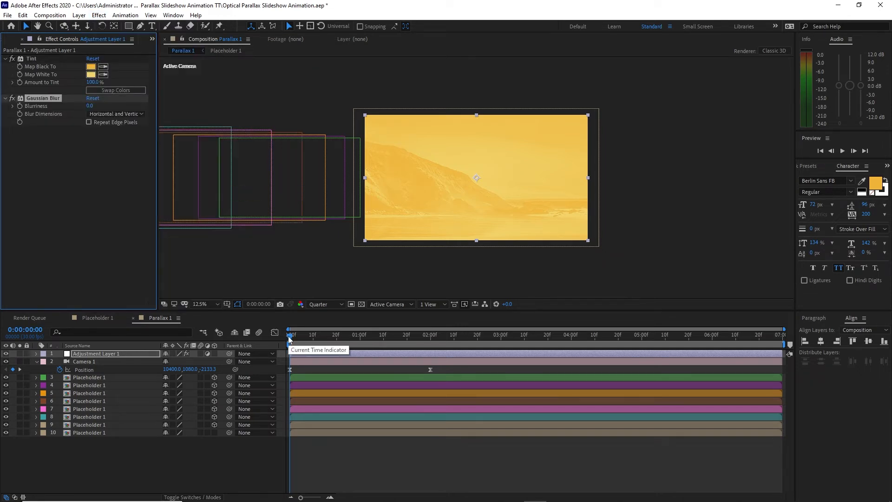
click(20, 106)
click(90, 105)
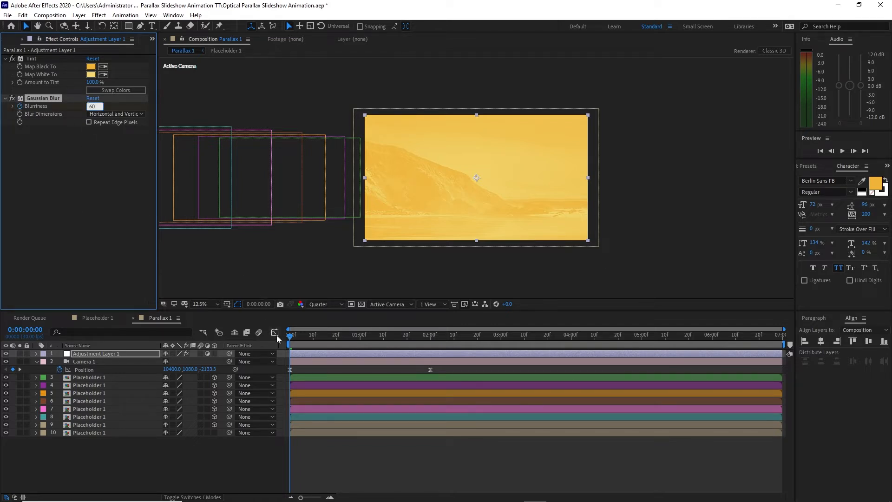
drag(289, 336, 478, 353)
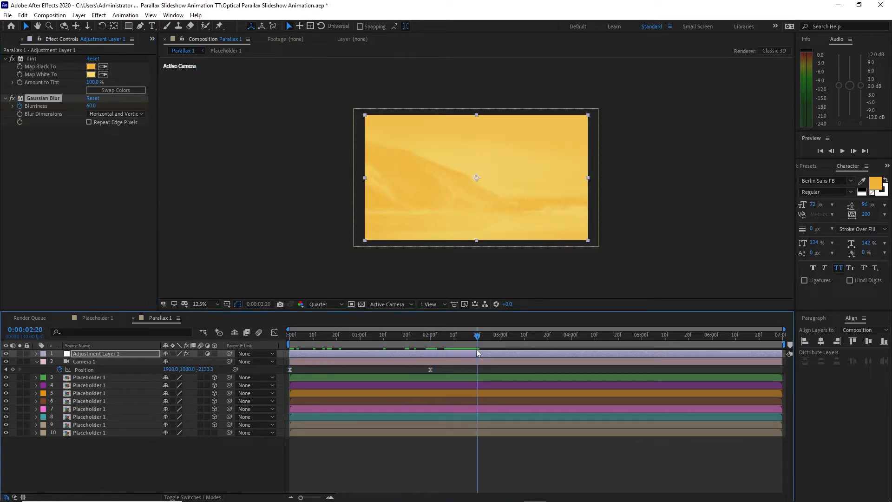
click(91, 106)
text(0)
key(Return)
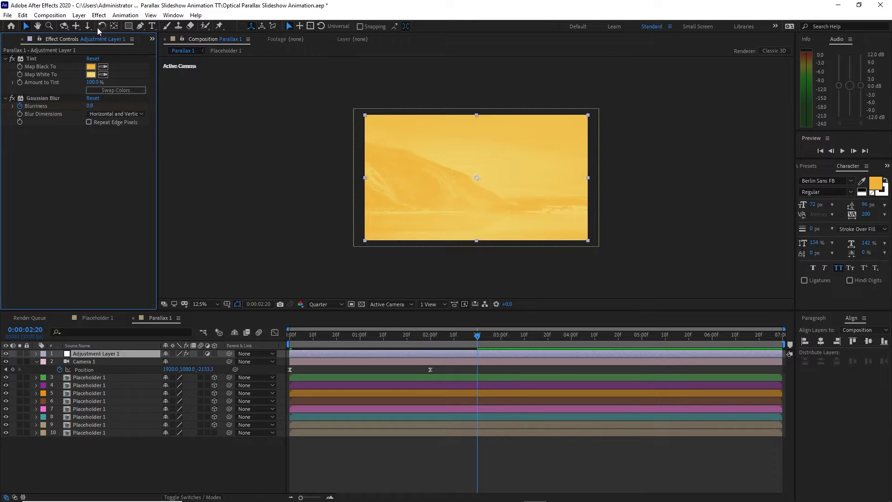
Apply Curves to the adjustment layer and pull the middle of the RGB curve down to darken the midtones.
click(99, 15)
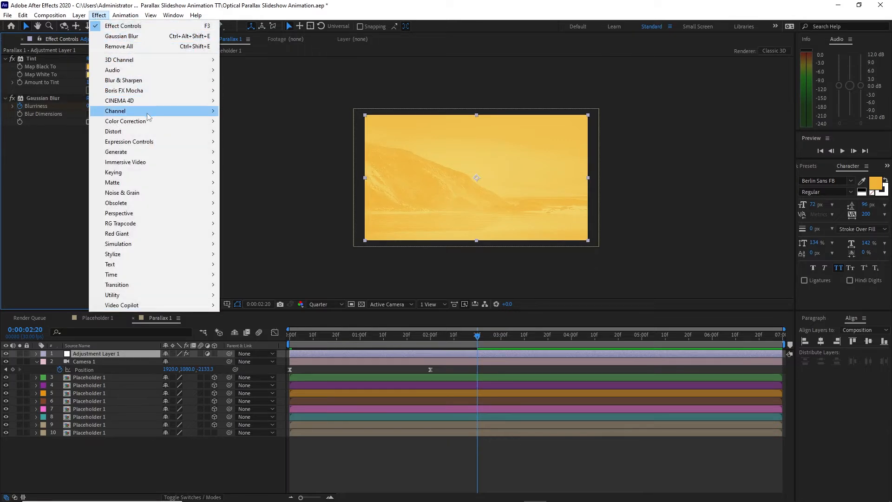
mouse_move(188, 123)
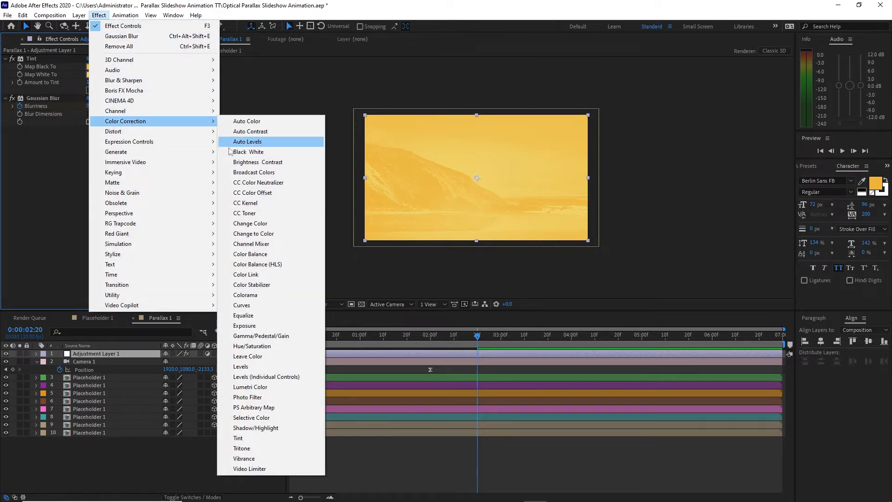
click(247, 305)
drag(77, 219, 88, 228)
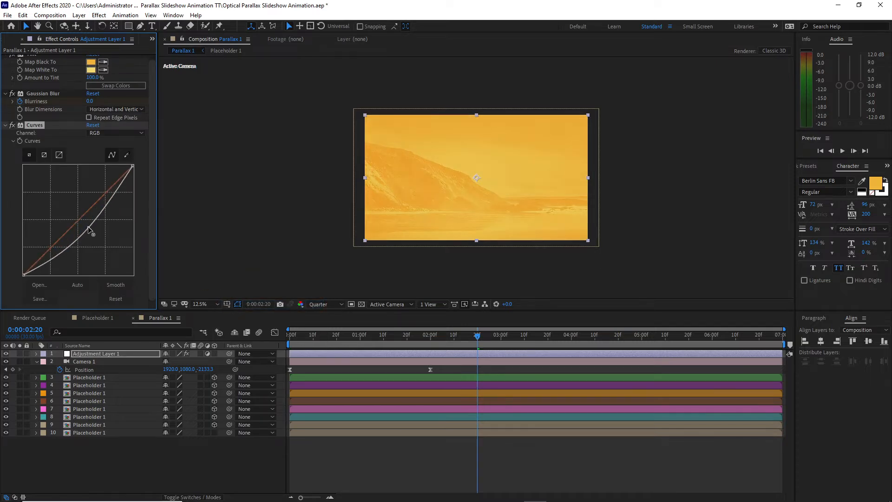
Set the adjustment layer's opacity to 50%.
click(123, 351)
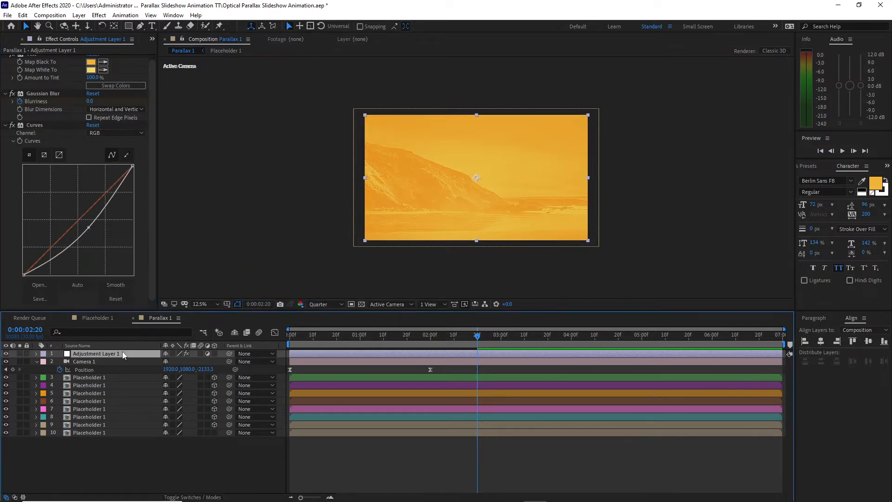
key(t)
click(168, 362)
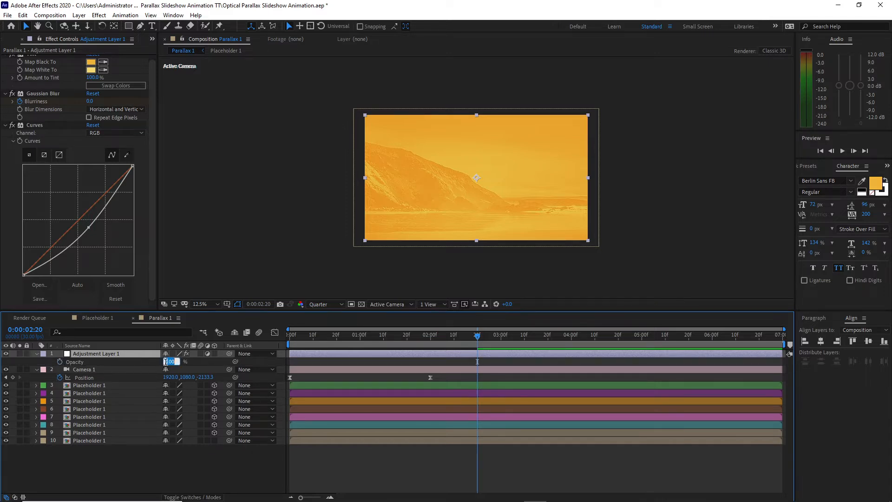
text(50)
key(Return)
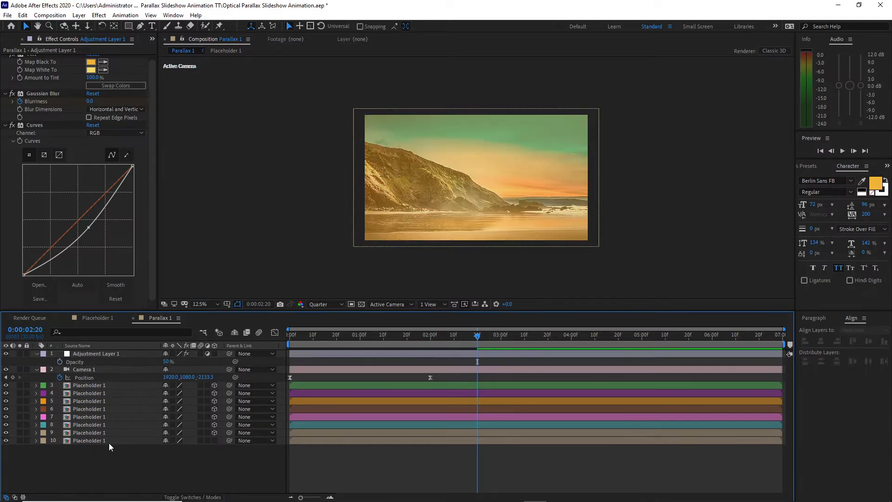
Apply Fast Box Blur with a blur radius of 60 to the bottom placeholder layer and check the frame at 0:00:01:07.
click(109, 442)
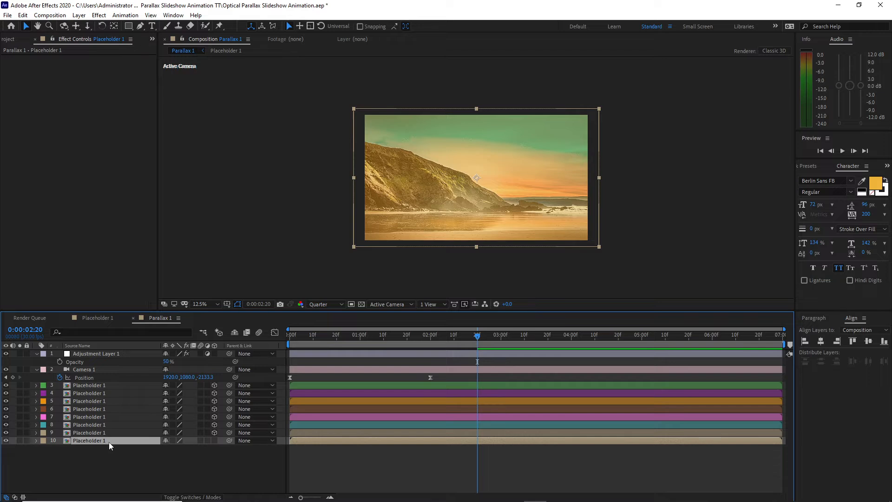
click(99, 15)
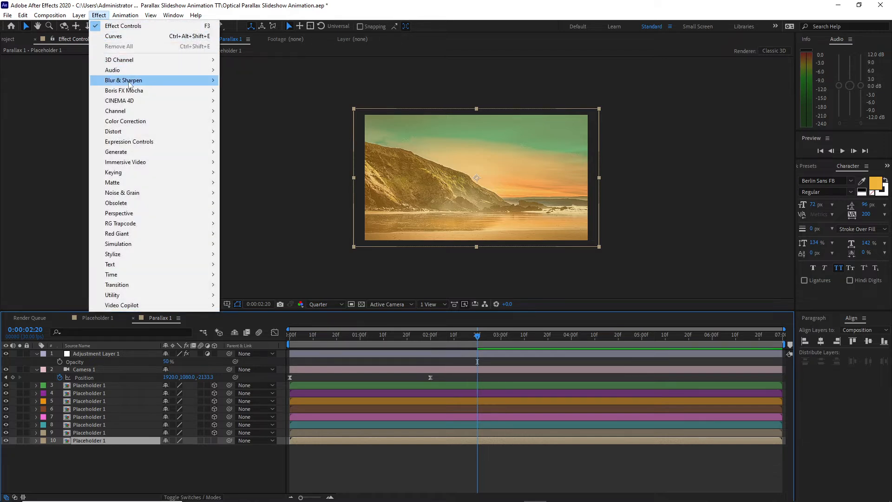
mouse_move(149, 85)
click(249, 182)
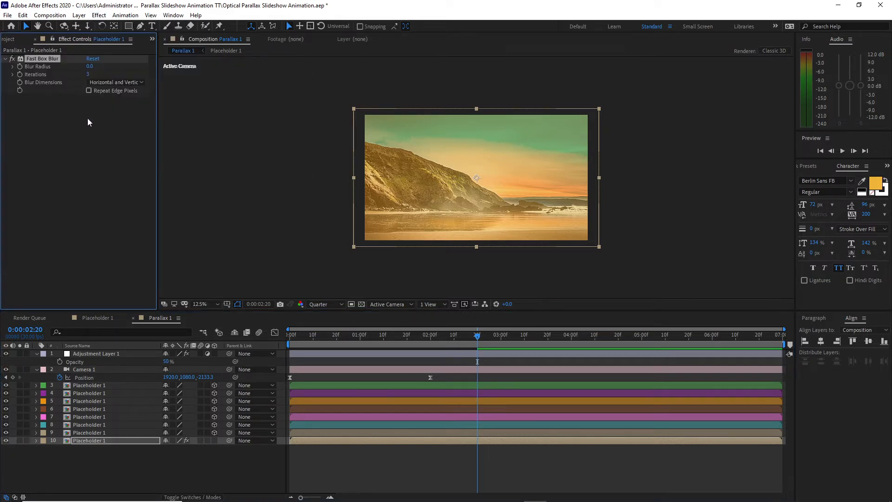
click(88, 68)
text(60)
drag(481, 337, 378, 332)
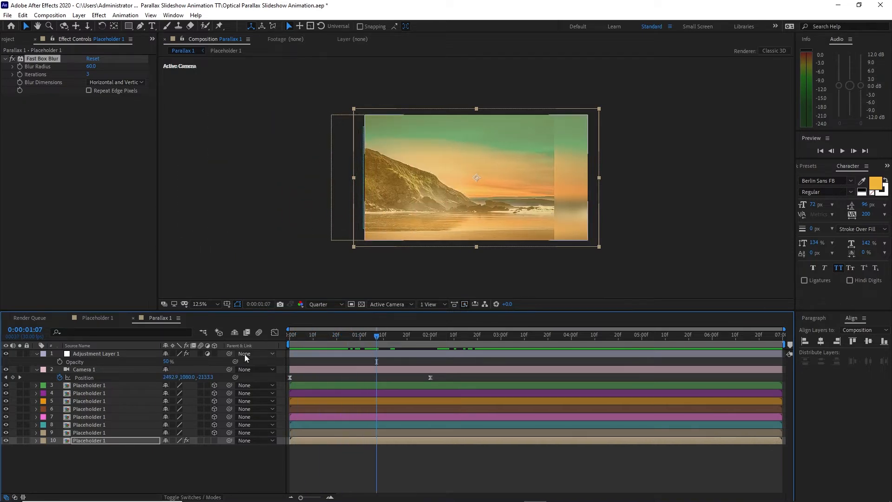
Add brushrender1.mov from the 1.brush_strokes folder above Adjustment Layer 1 in the Parallax 1 composition.
click(99, 355)
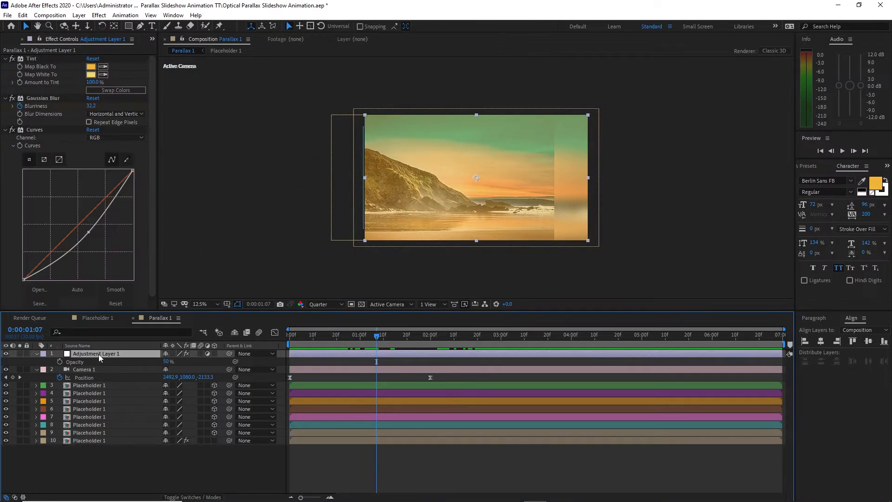
click(3, 40)
drag(34, 189, 48, 250)
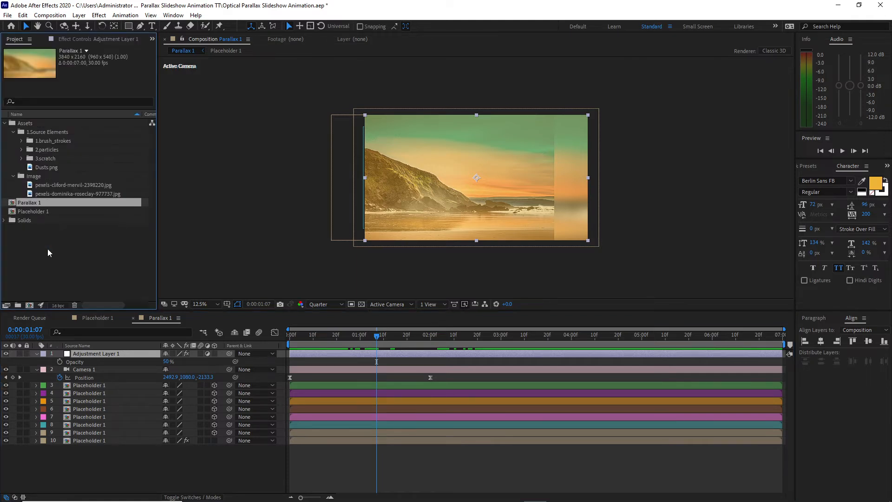
click(13, 177)
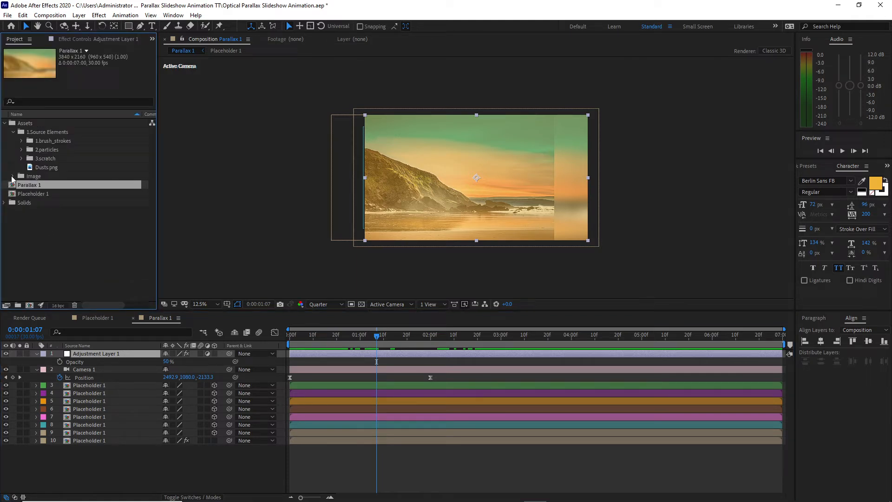
click(23, 141)
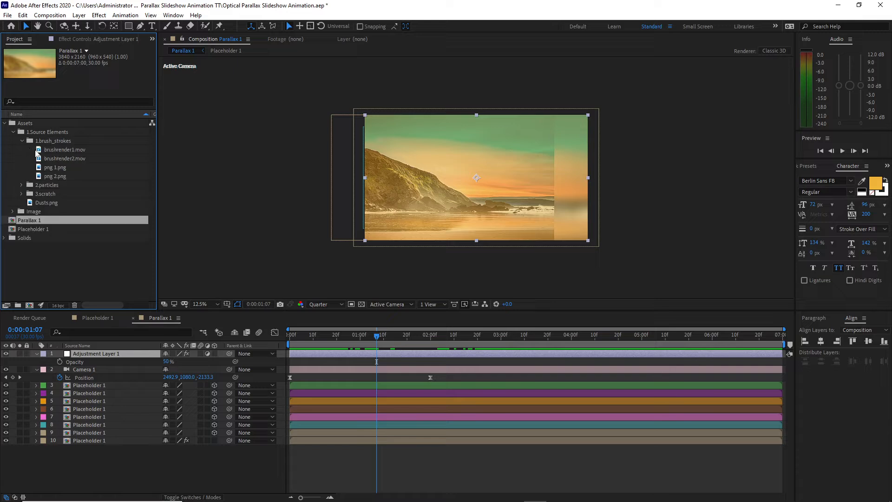
click(47, 150)
drag(46, 152, 70, 356)
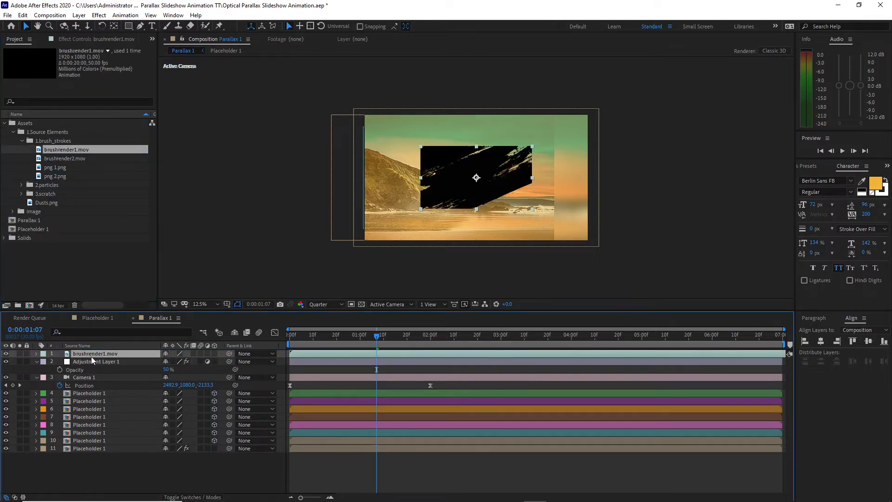
Fit the brushrender1.mov layer to the composition size.
right_click(91, 357)
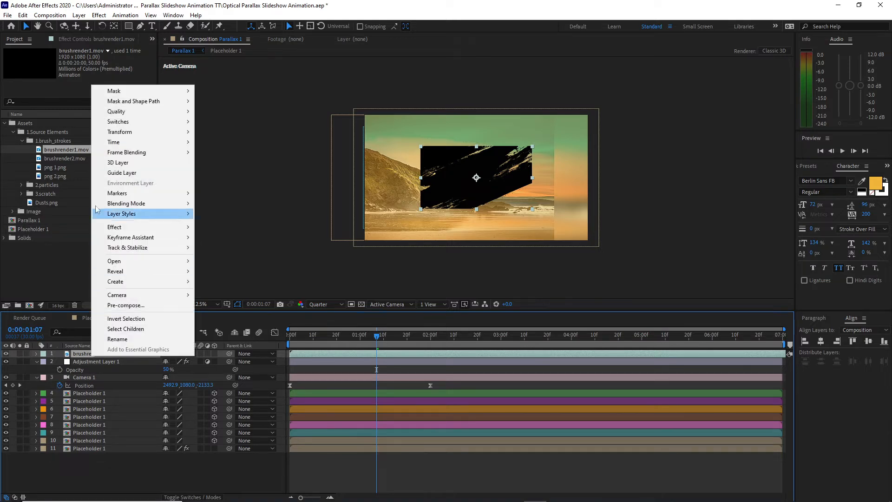
mouse_move(191, 132)
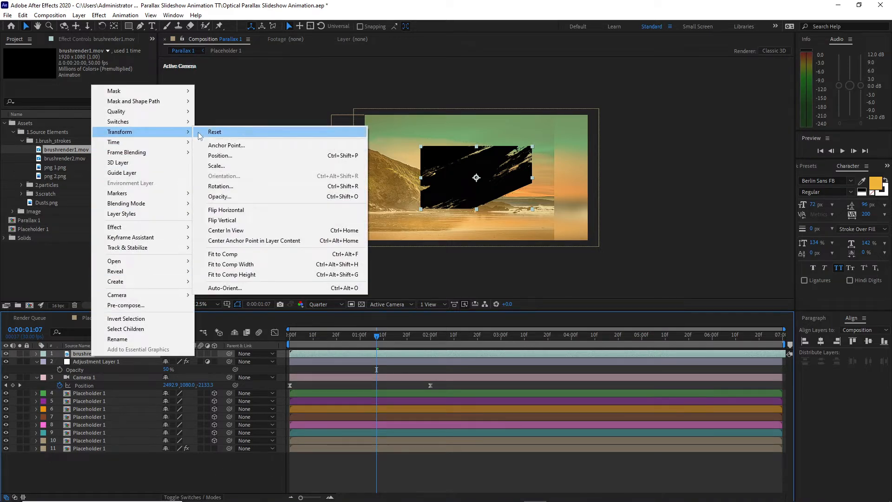
click(233, 254)
Pre-compose the brush stroke layer as brushrender1, moving all attributes into the new composition.
right_click(108, 354)
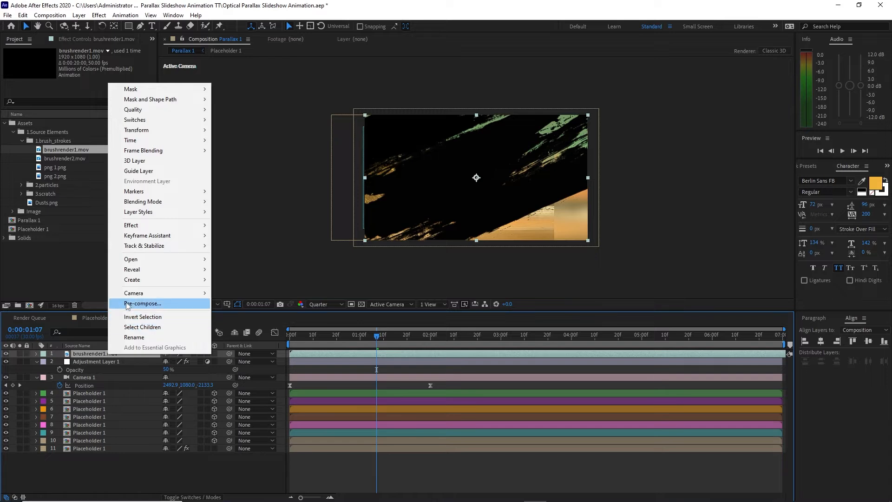
click(141, 303)
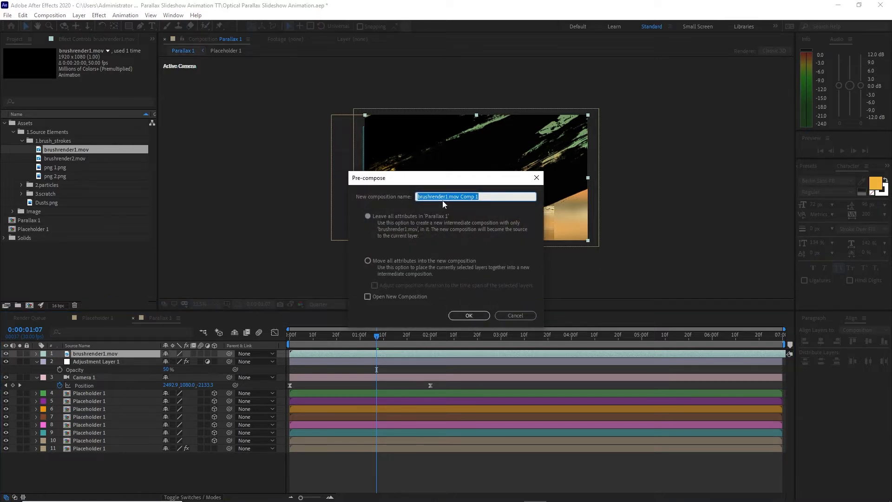
drag(448, 196, 480, 196)
click(368, 261)
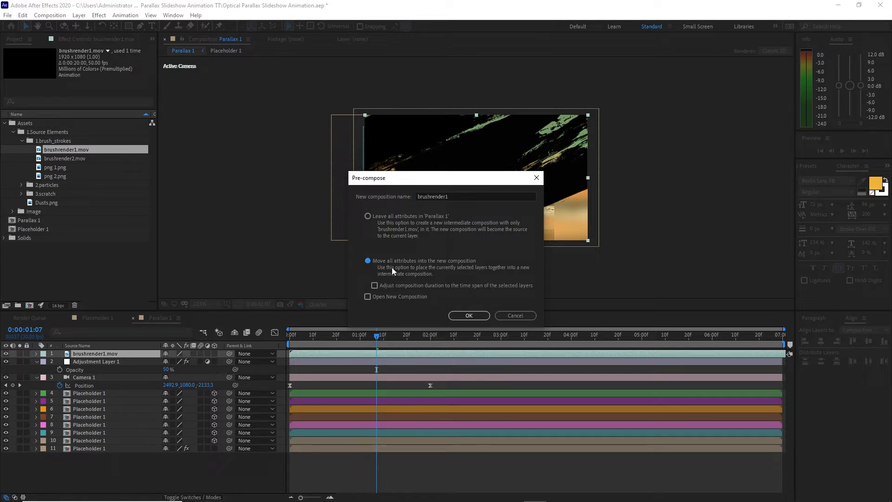
click(469, 316)
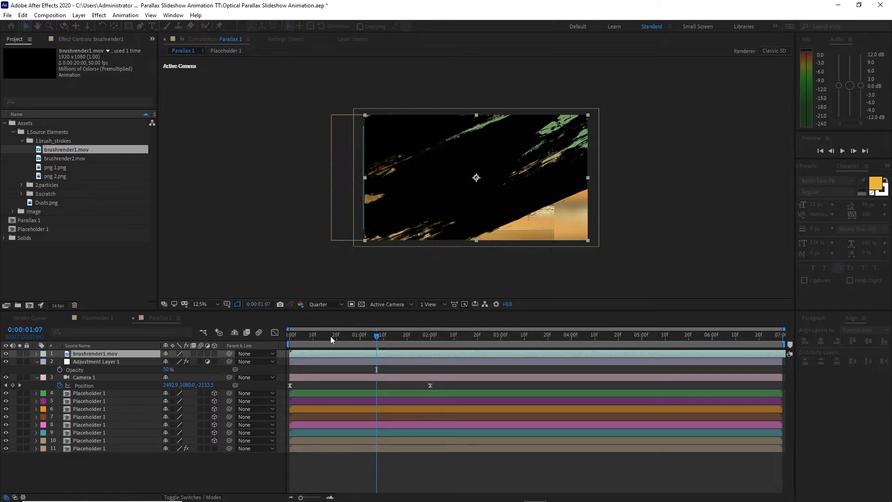
Set Adjustment Layer 1's track matte to Alpha Inverted Matte "brushrender1" and check the reveal up to 0:00:02:01.
click(205, 497)
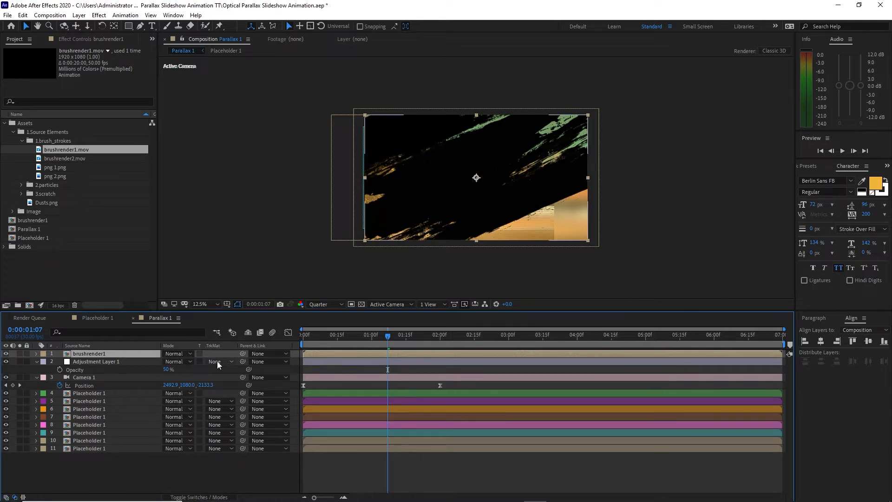
click(218, 363)
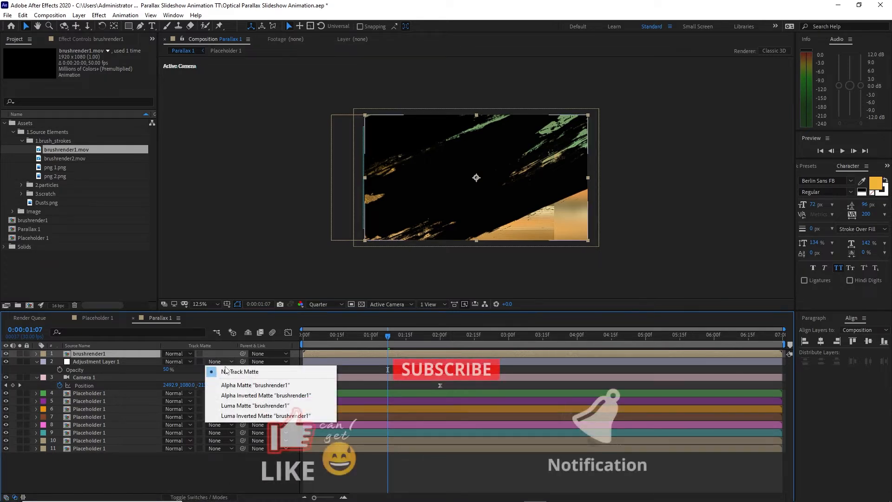
click(253, 395)
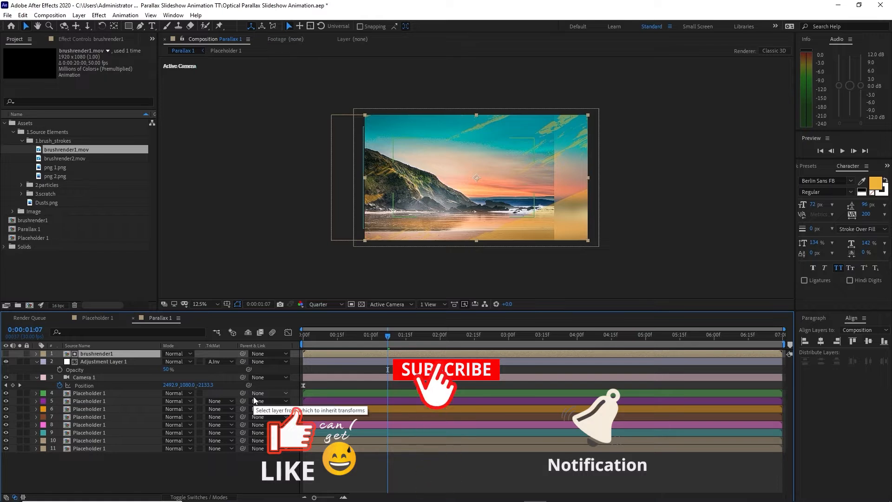
drag(388, 334, 442, 328)
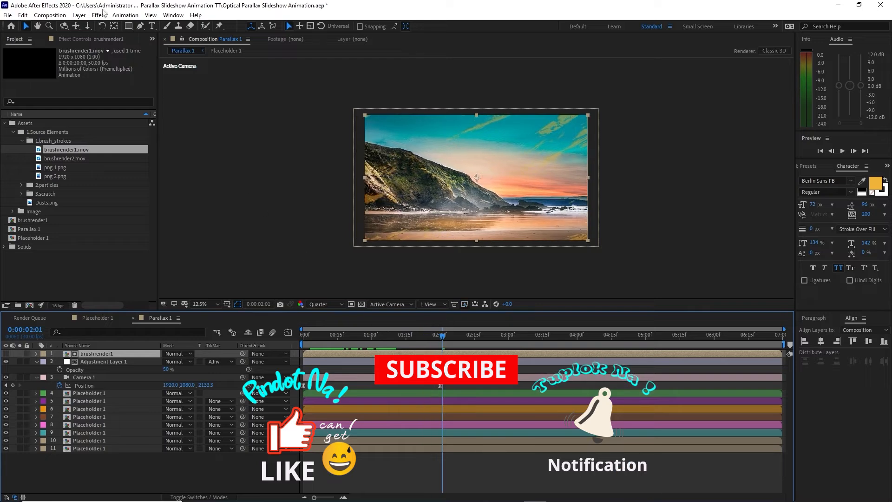
Create a new adjustment layer at the top of the stack and apply Optics Compensation to it.
click(79, 15)
mouse_move(194, 28)
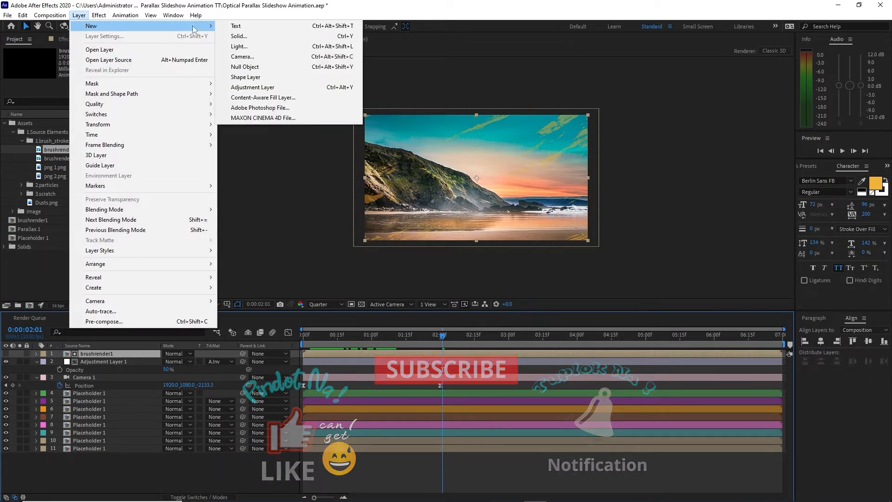
click(253, 88)
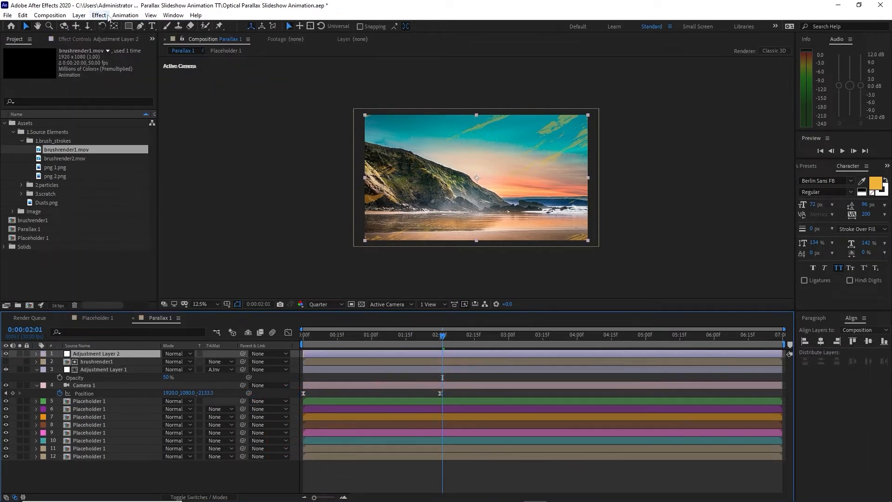
click(108, 17)
mouse_move(147, 131)
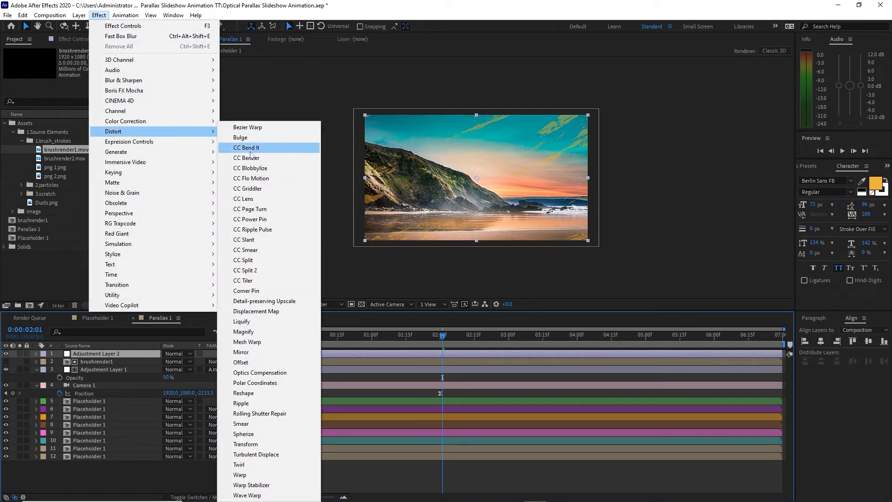
click(273, 372)
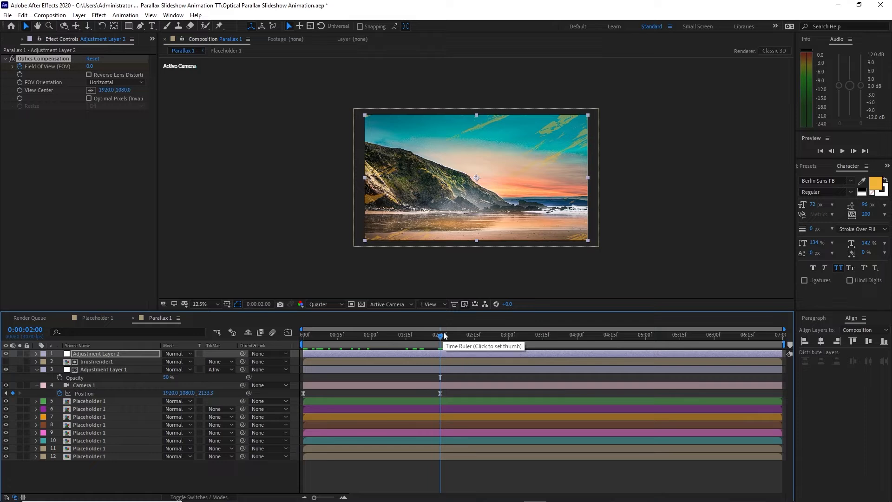
Keyframe the Optics Compensation field of view from 115 at 0:00:01:00 to 0 at 0:00:02:20.
drag(437, 339, 372, 341)
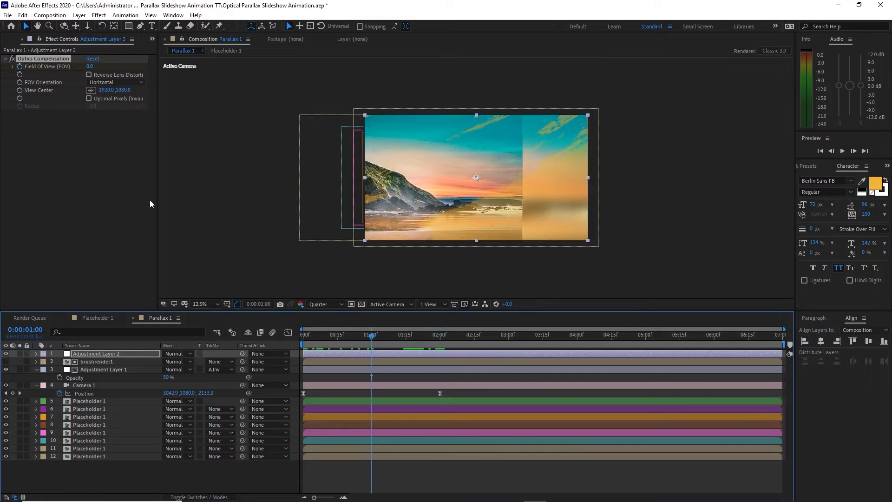
click(20, 66)
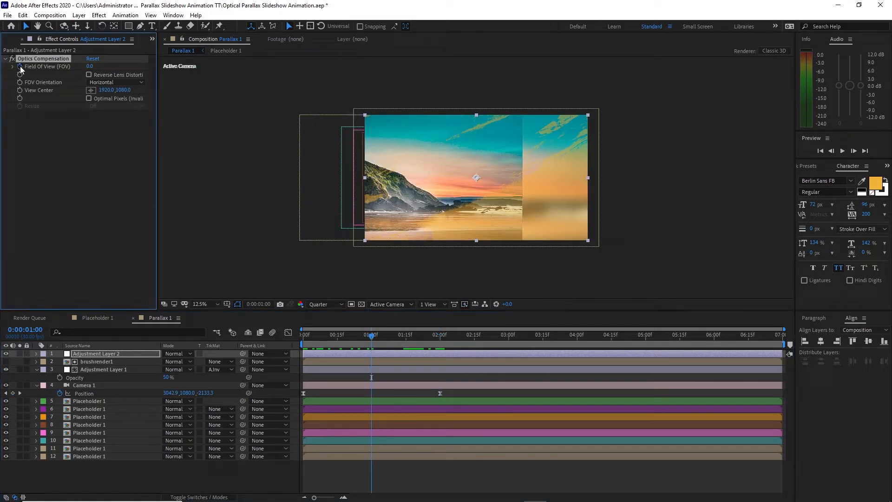
click(89, 67)
text(115)
drag(364, 339, 486, 340)
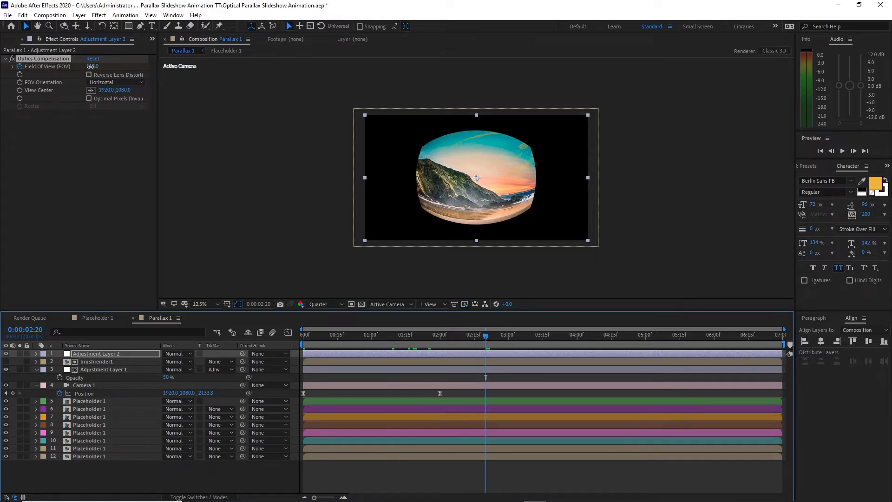
click(93, 67)
text(0)
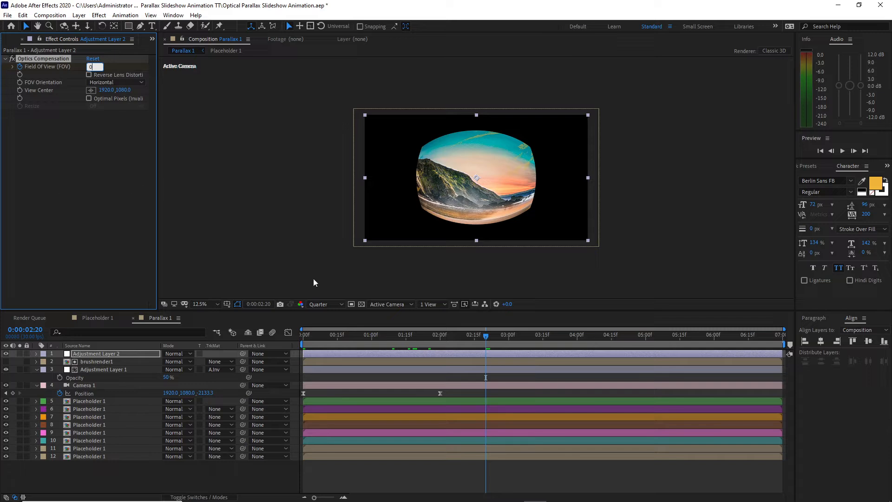
Keyframe the Optics Compensation field of view to 90 at 0:00:06:00 and enable Reverse Lens Distortion.
drag(485, 341, 716, 351)
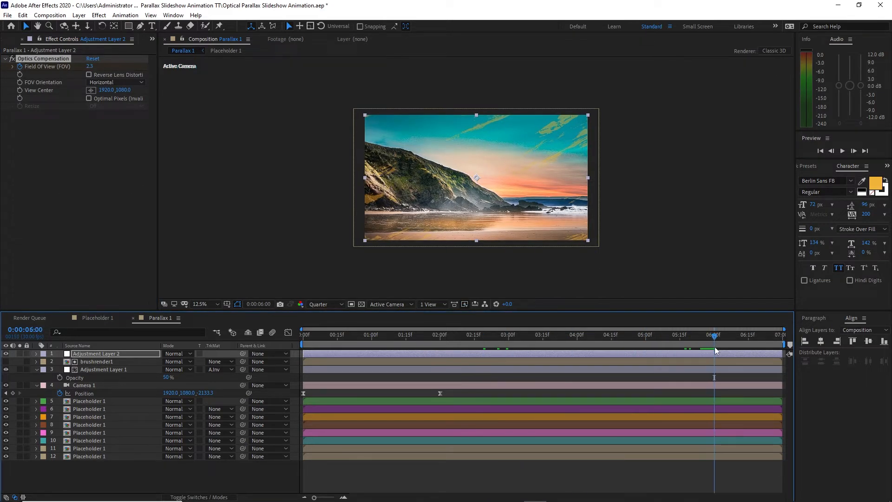
click(90, 68)
text(90)
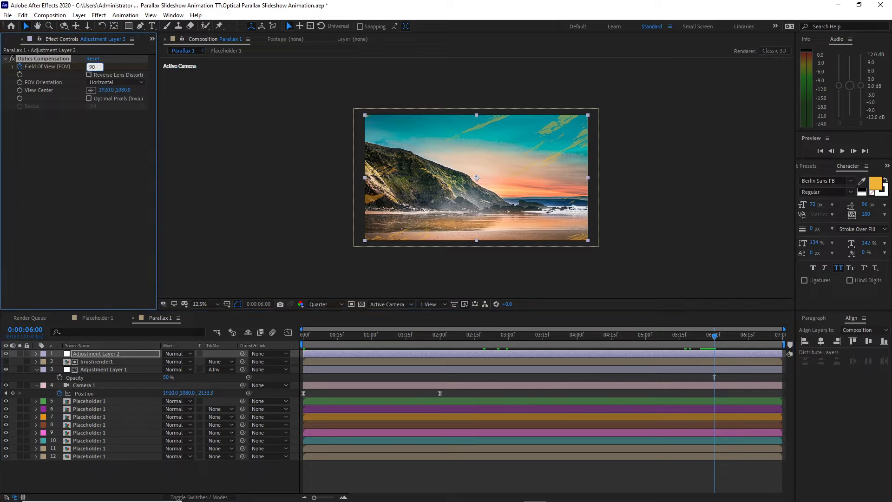
click(89, 74)
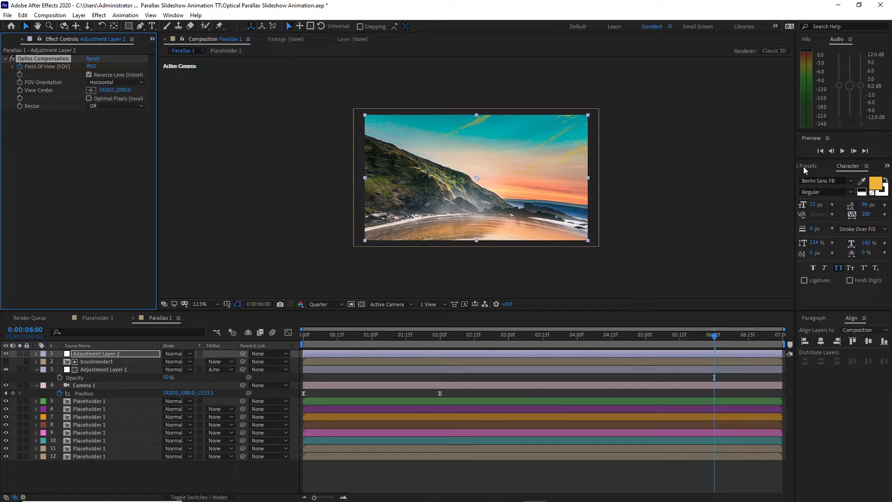
Preview the lens distortion animation and collapse the open properties of Adjustment Layer 1 and Camera 1.
click(844, 151)
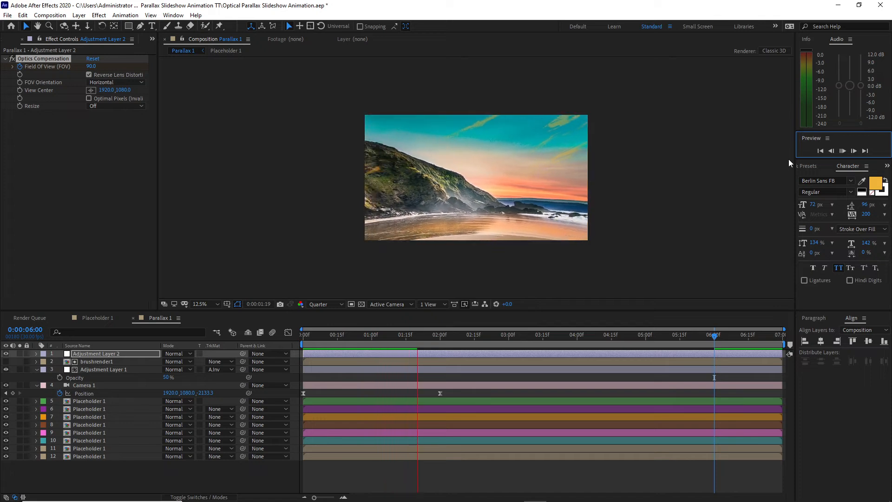
key(space)
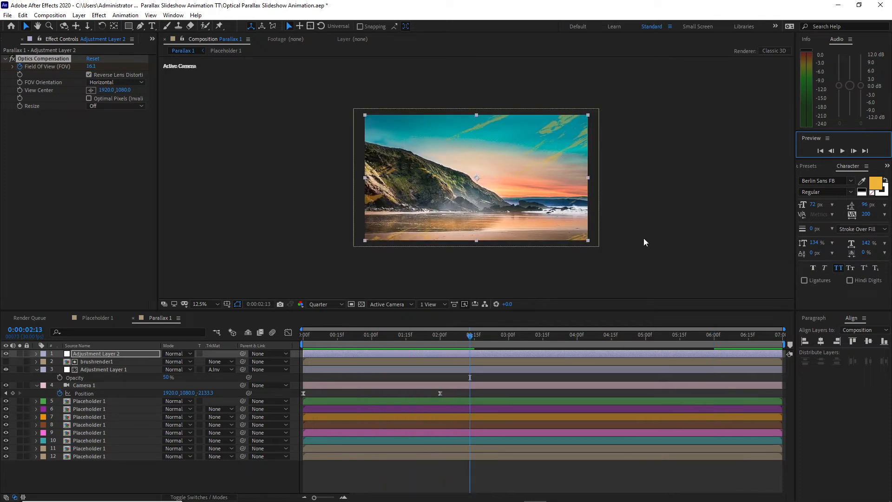
click(34, 371)
click(37, 377)
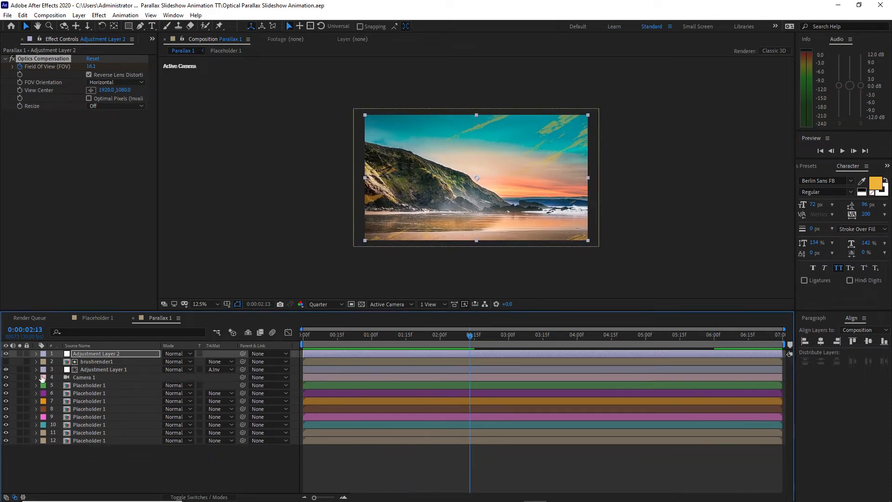
Add png 1.png from the 1.brush_strokes folder to the top of the Parallax 1 layer stack.
click(4, 41)
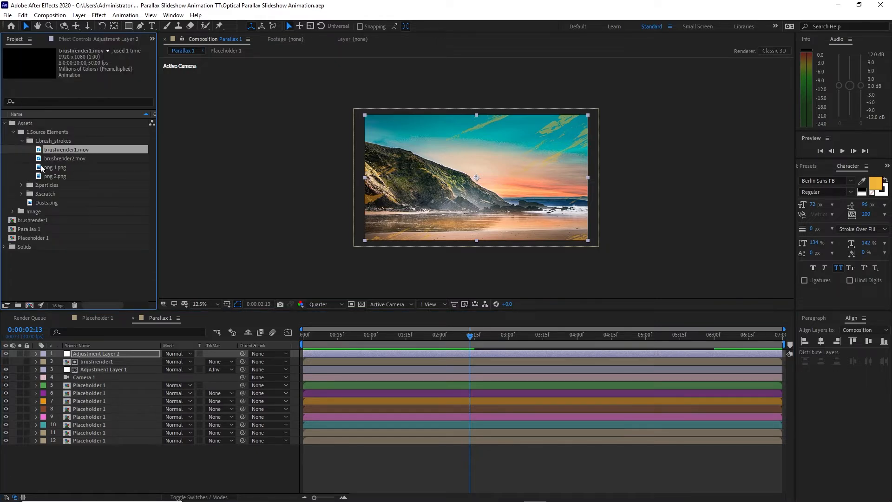
drag(42, 169, 53, 206)
drag(70, 322, 76, 355)
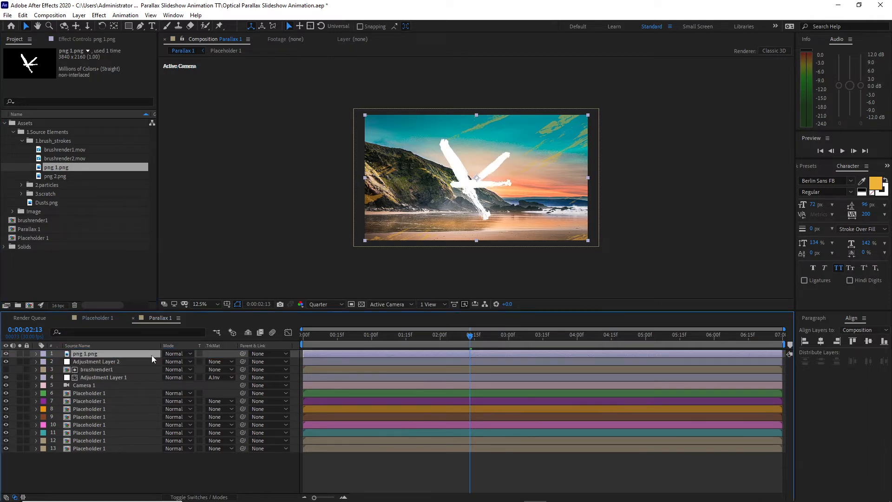
Pre-compose the png 1.png layer as png 1, moving all attributes into the new composition.
right_click(152, 355)
click(181, 305)
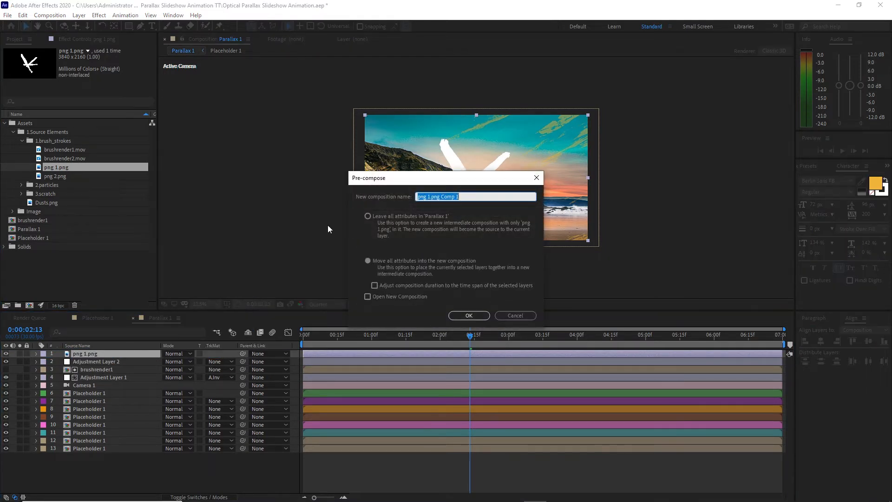
drag(432, 197, 464, 192)
key(BackSpace)
key(BackSpace)
click(479, 317)
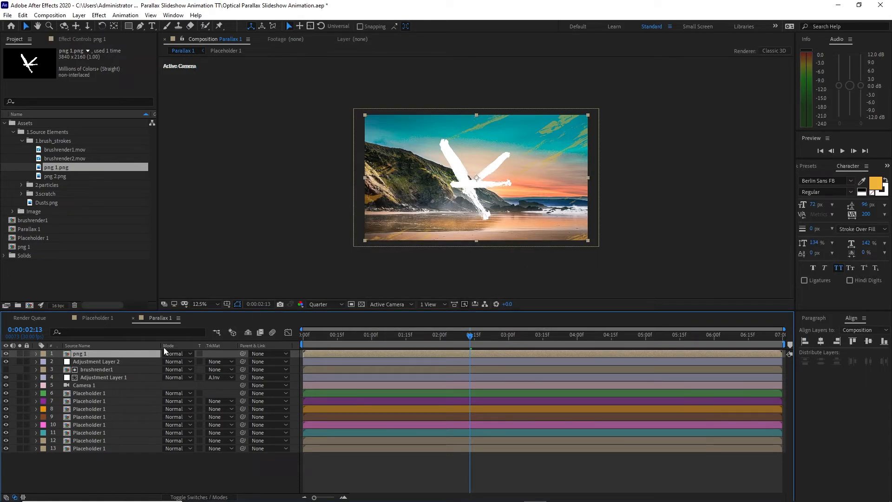
Apply the Fill effect to the png 1 layer.
click(99, 15)
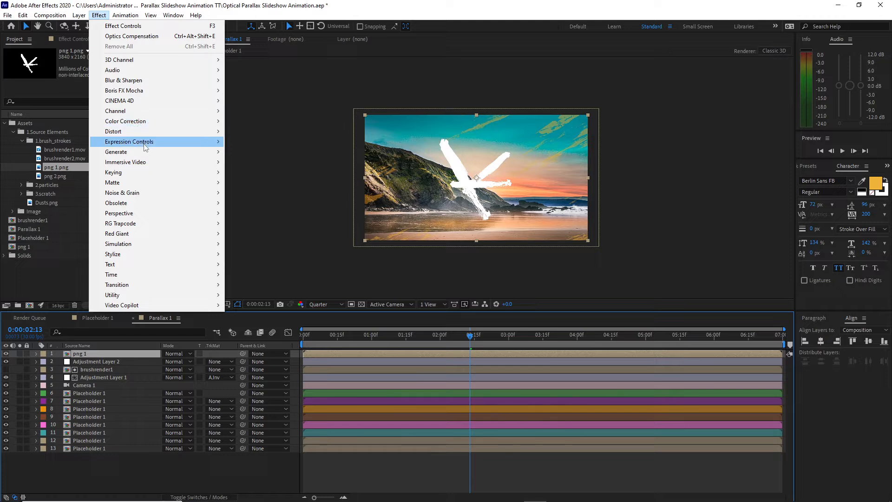
mouse_move(154, 154)
click(242, 306)
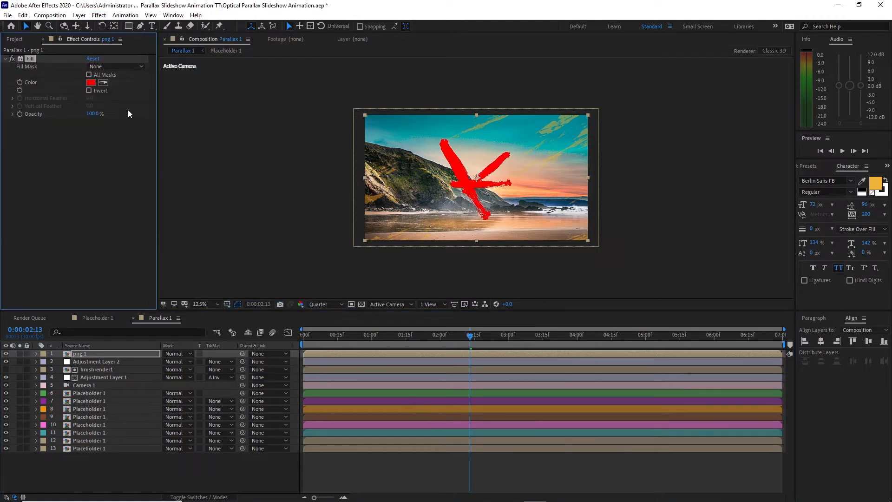
Sample the orange text fill colour as the Fill effect's colour on png 1 and make png 1 a 3D layer.
click(103, 83)
click(878, 187)
click(114, 351)
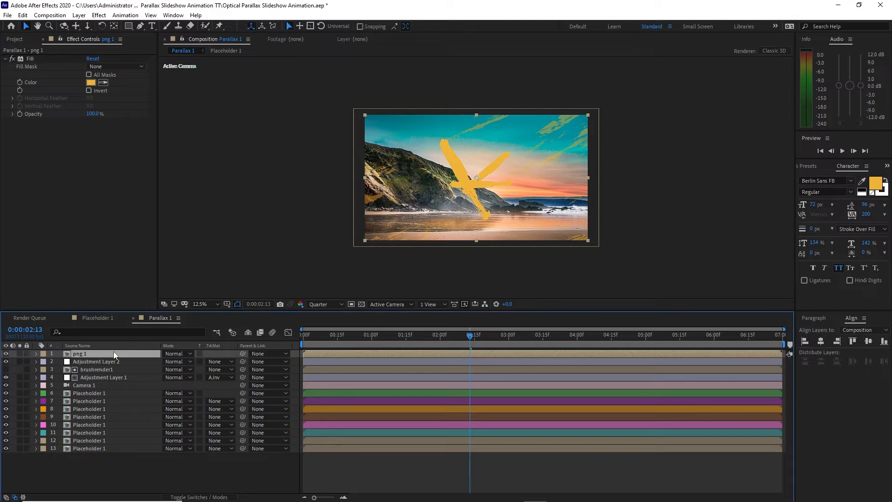
key(p)
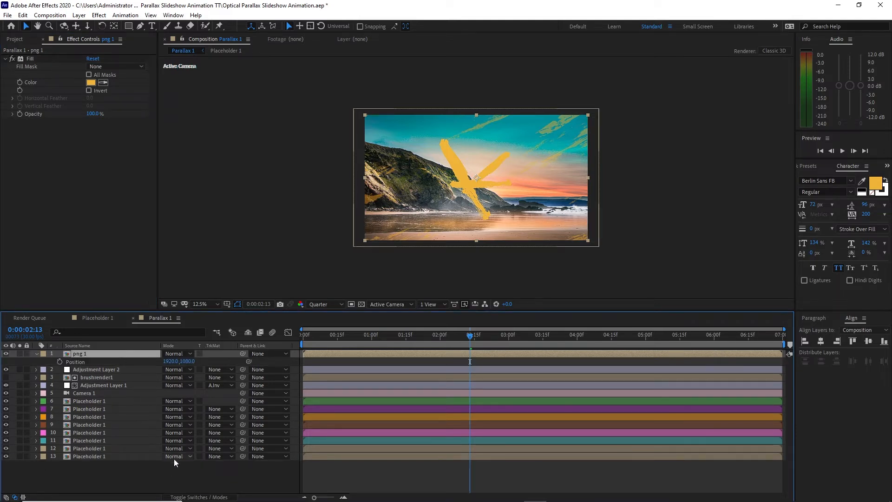
click(200, 497)
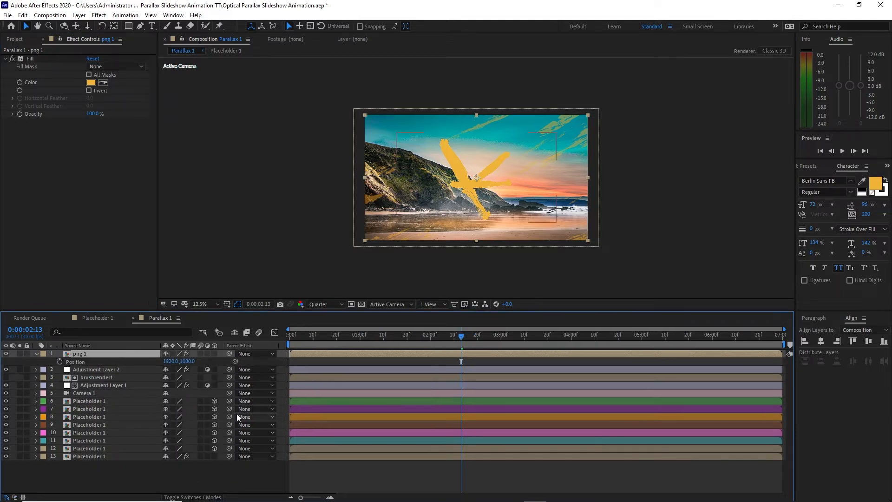
click(215, 354)
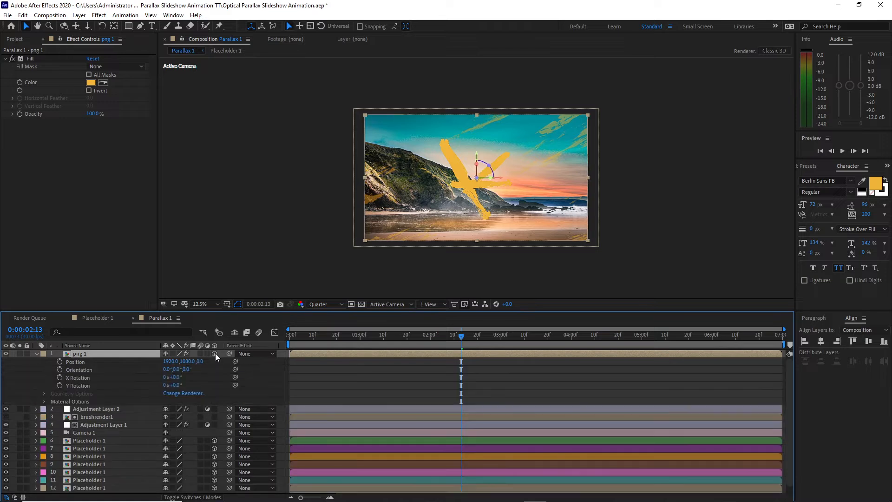
Set the png 1 layer's Position to 1517, 1080, 2355.
click(171, 362)
text(1517)
key(Return)
drag(204, 362, 618, 351)
drag(205, 362, 506, 347)
drag(200, 361, 266, 386)
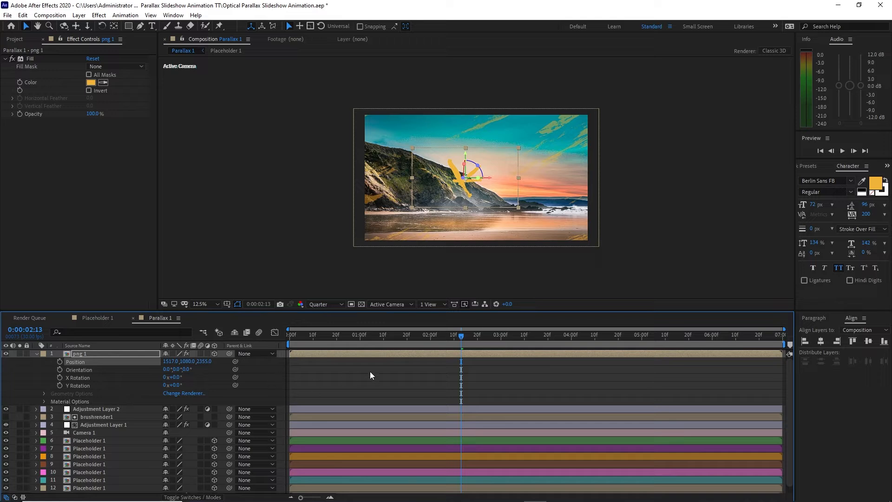
Keyframe png 1's Position at the composition start and set its Z value to -2350 at 0:00:05:00.
drag(458, 337, 365, 337)
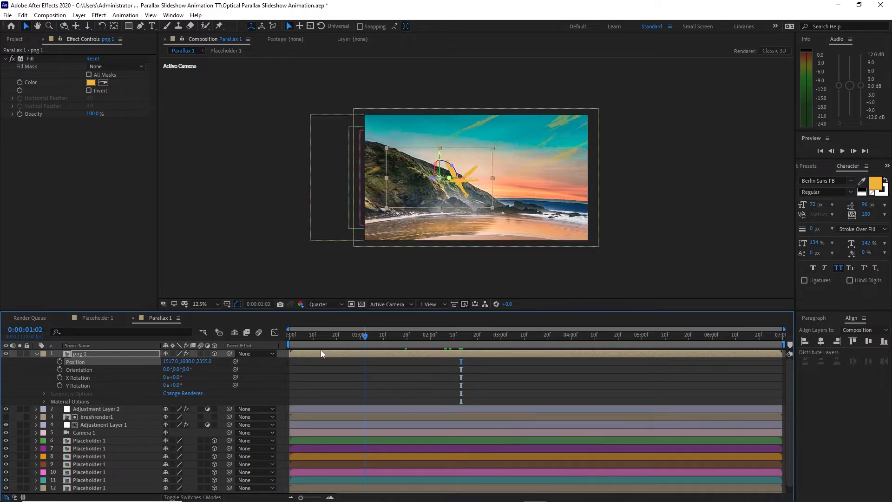
key(Home)
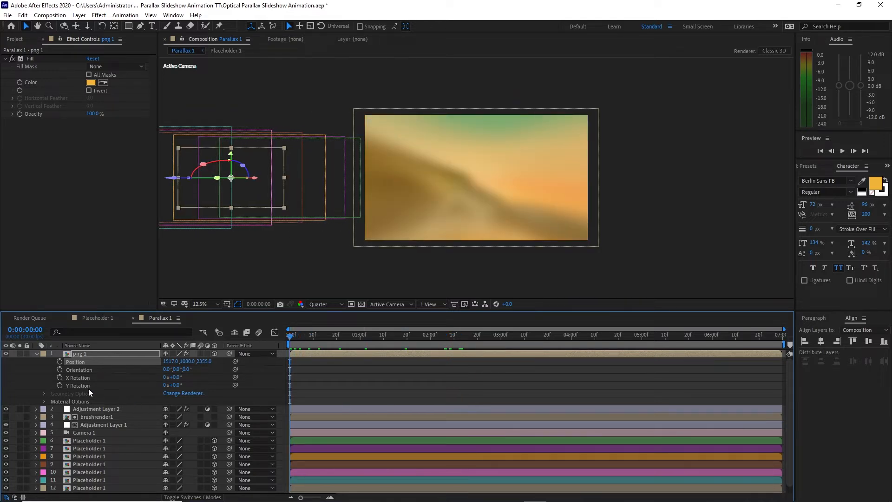
click(58, 362)
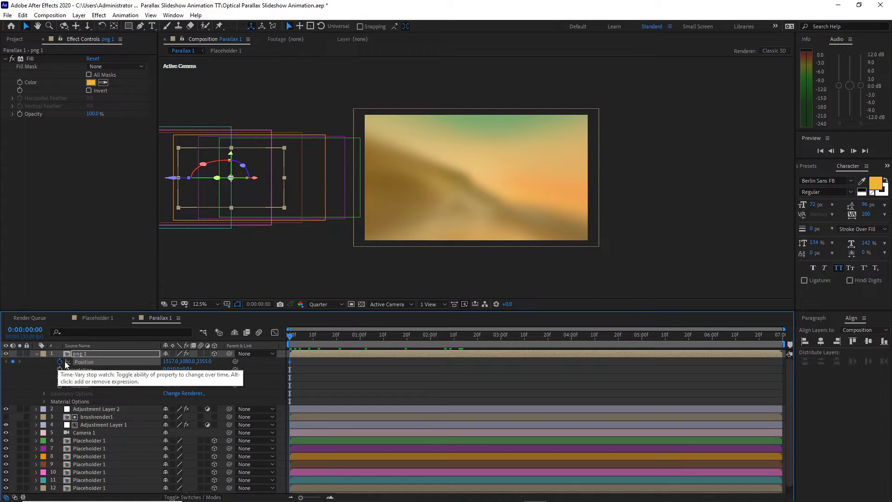
click(642, 334)
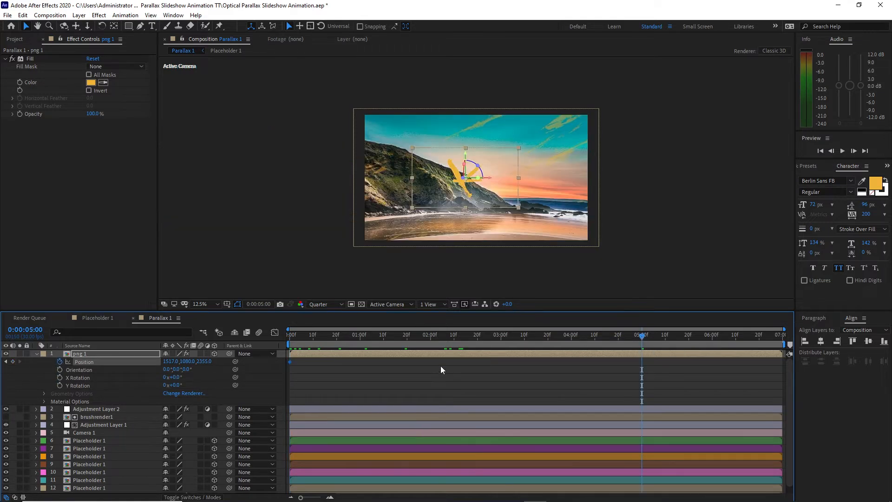
click(204, 361)
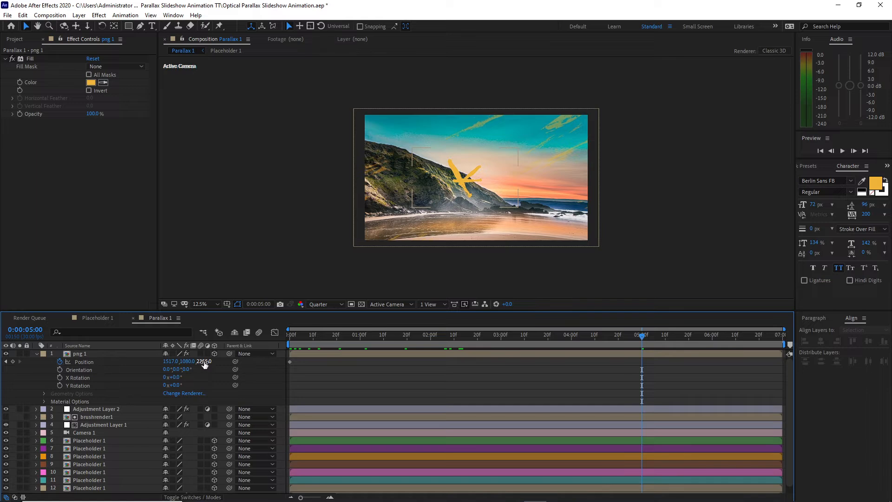
click(204, 361)
text(-235)
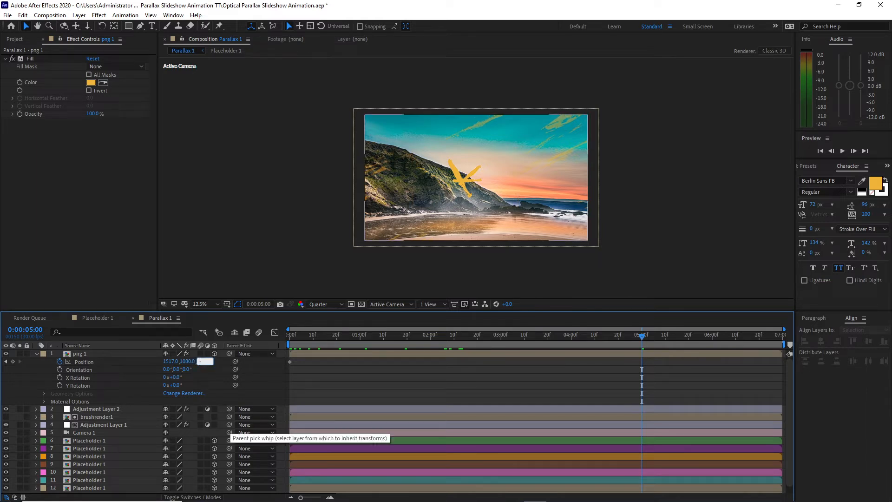
click(531, 291)
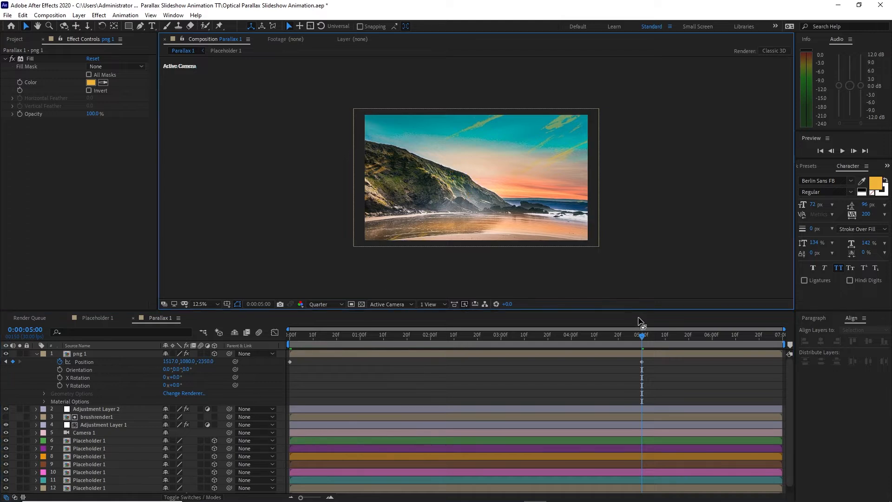
Preview the brush stroke's movement through the scene and collapse the png 1 layer's properties.
mouse_move(642, 337)
mouse_down()
mouse_move(288, 356)
mouse_move(470, 345)
mouse_move(642, 349)
mouse_up()
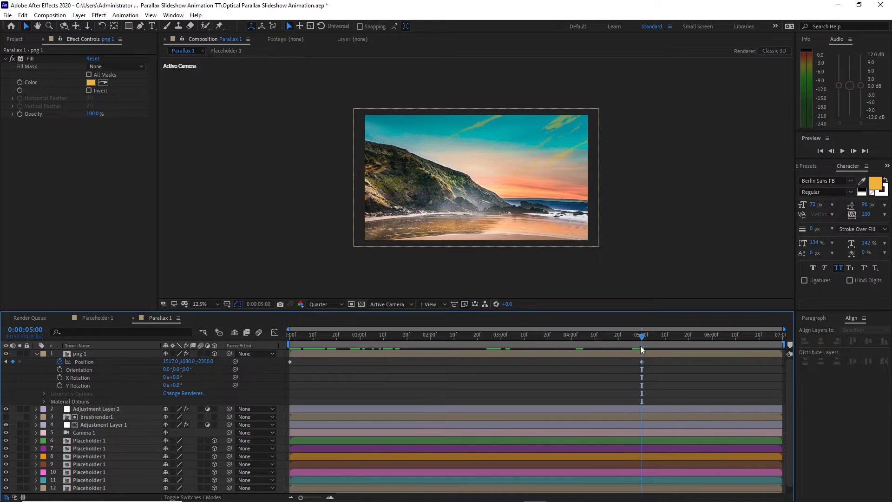
click(86, 354)
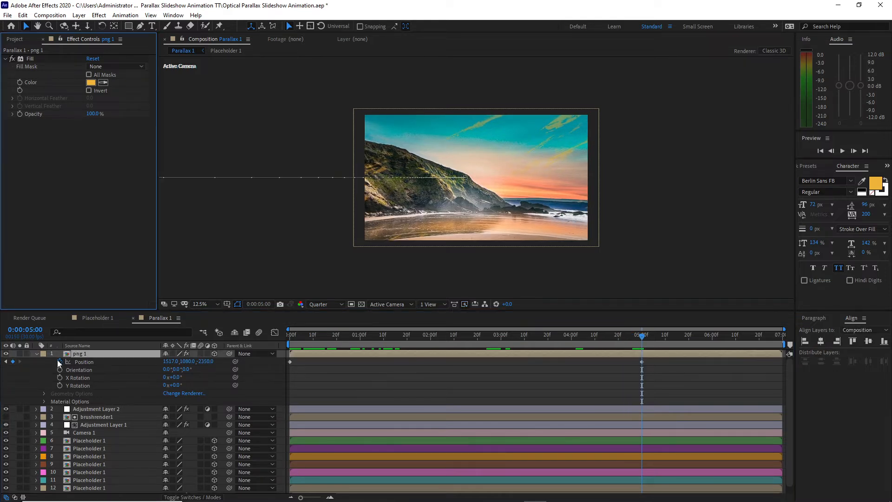
click(36, 354)
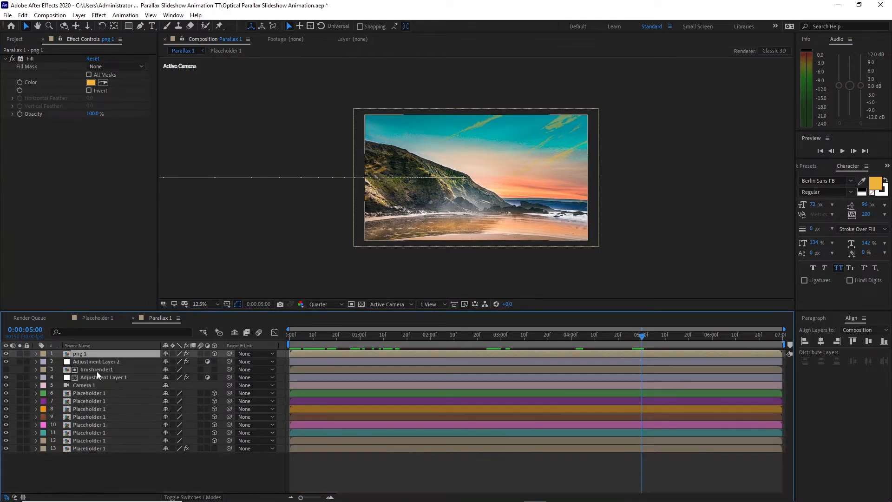
Duplicate the brushrender1 layer, make the copy visible and place it directly above png 1.
click(96, 370)
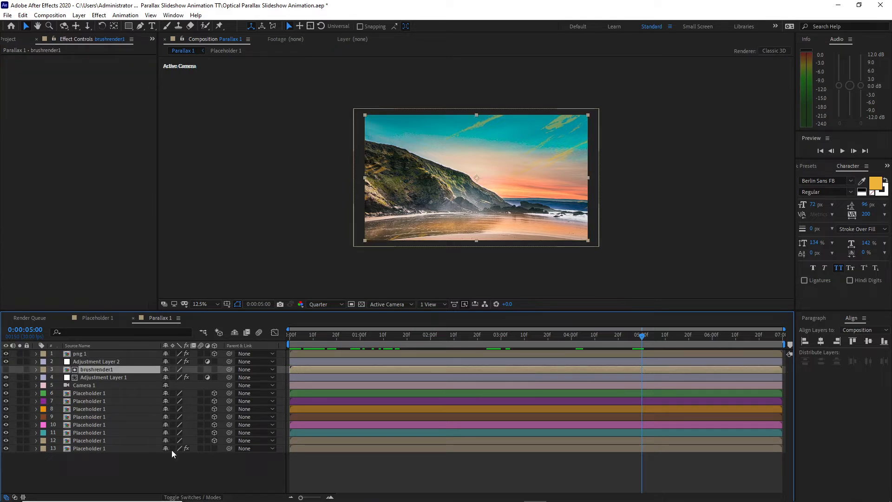
key(ctrl+d)
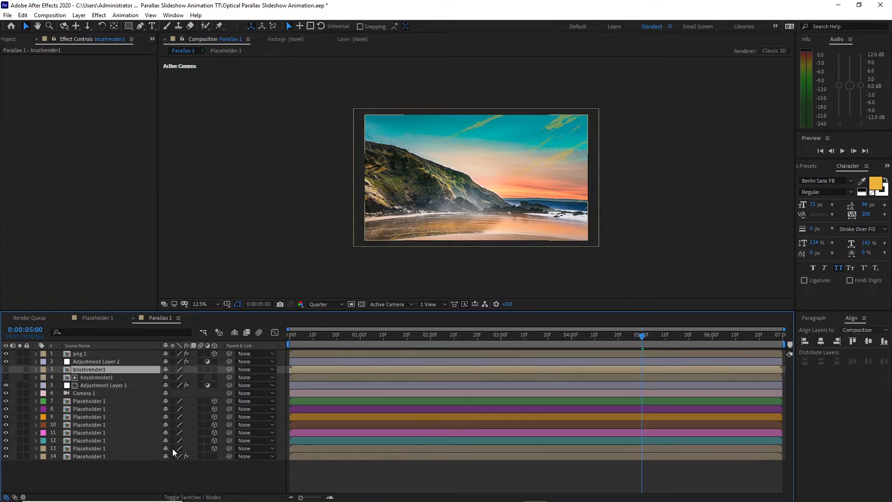
click(6, 369)
drag(82, 371, 79, 354)
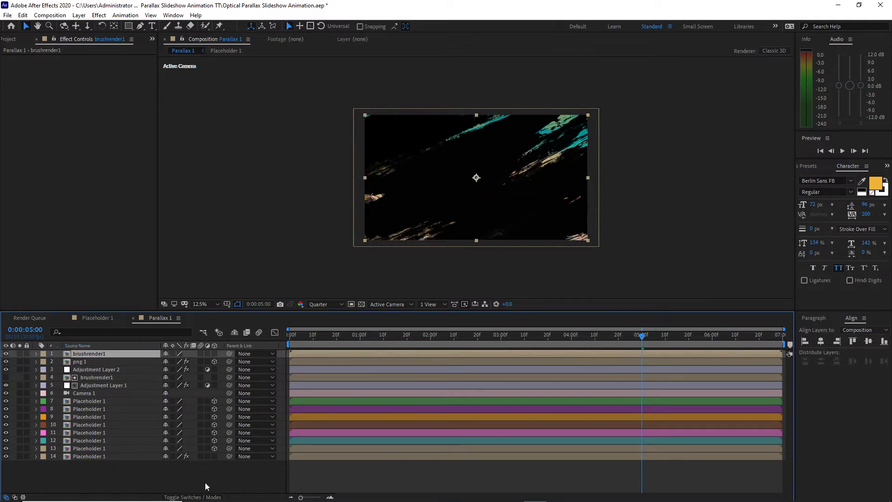
Set the png 1 layer's track matte to Alpha Matte, using the brushrender1 copy above it.
click(207, 497)
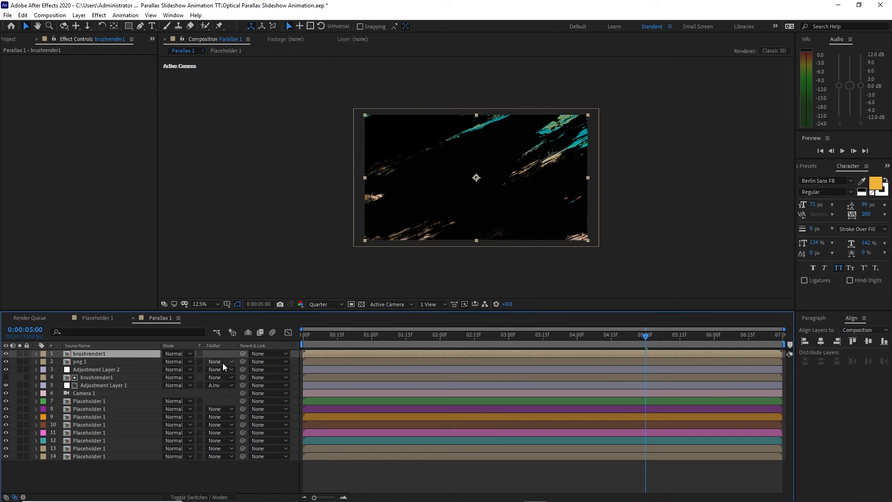
click(222, 363)
click(228, 385)
key(Page_Up)
key(Page_Up)
key(Page_Up)
key(Page_Up)
key(Page_Up)
key(Page_Up)
key(Page_Up)
key(Page_Up)
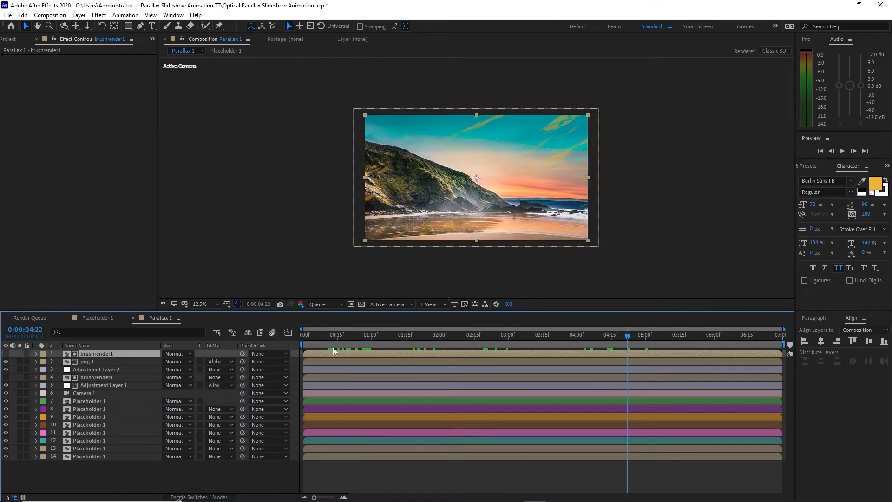
Add a two-line text layer reading OPTICAL PARALLAX SLIDESHOW and place it above the hillside in the frame.
key(ctrl+t)
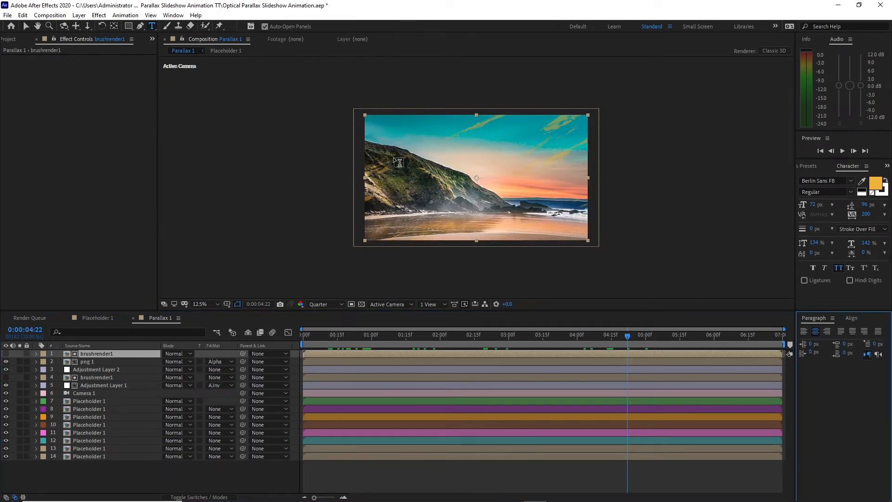
click(332, 172)
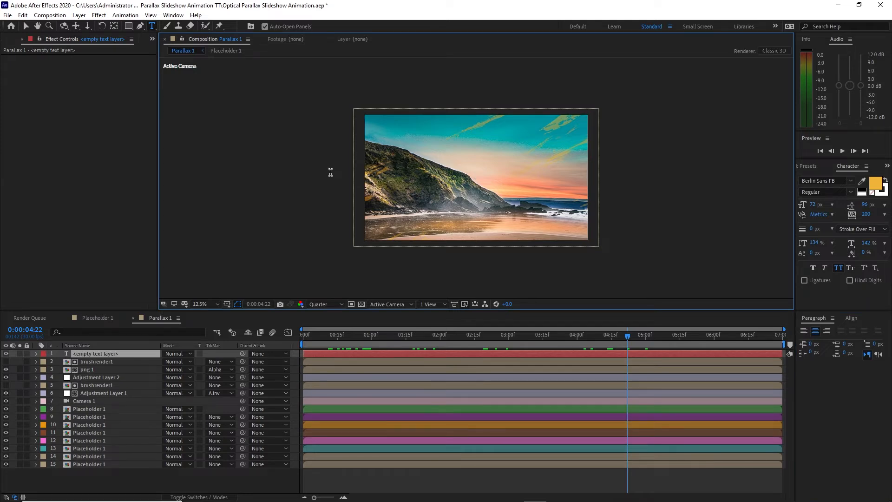
text(OPTICAL)
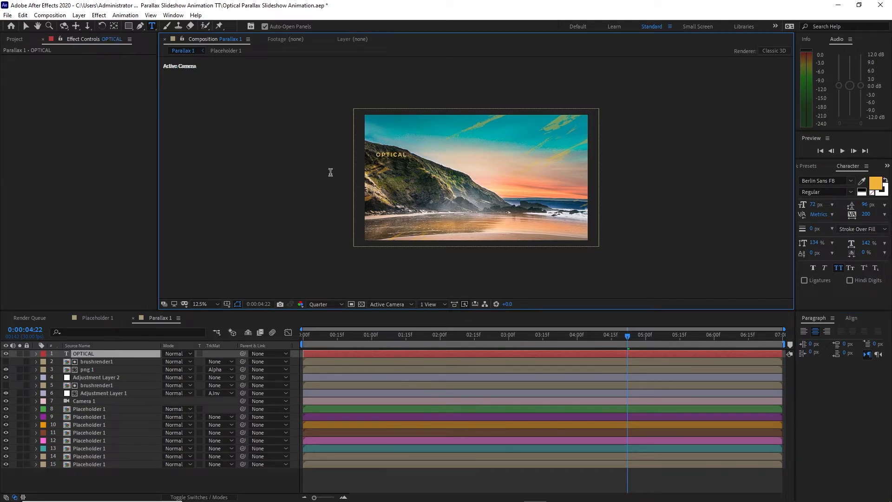
text( PARALLAX S)
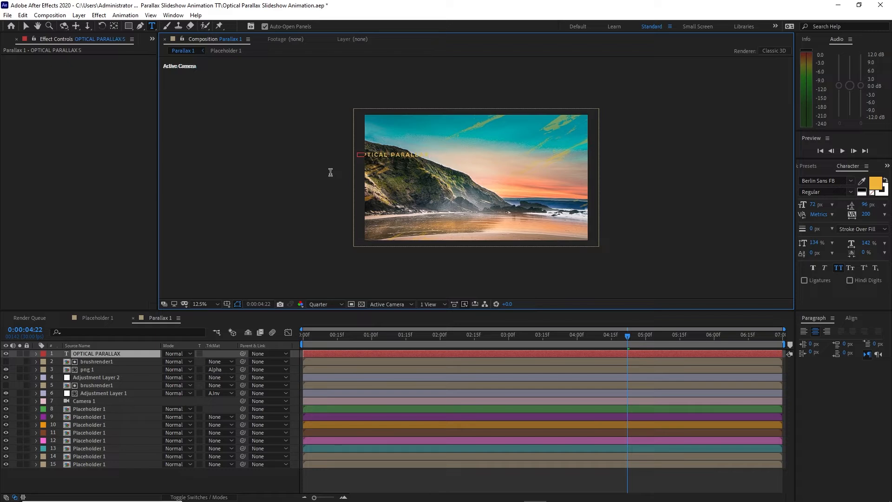
text(LIDESHOW)
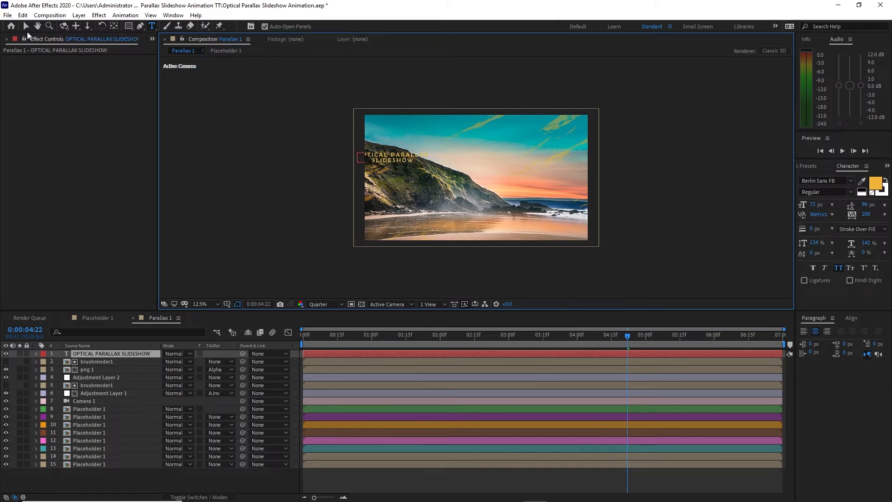
click(26, 27)
drag(387, 156, 436, 155)
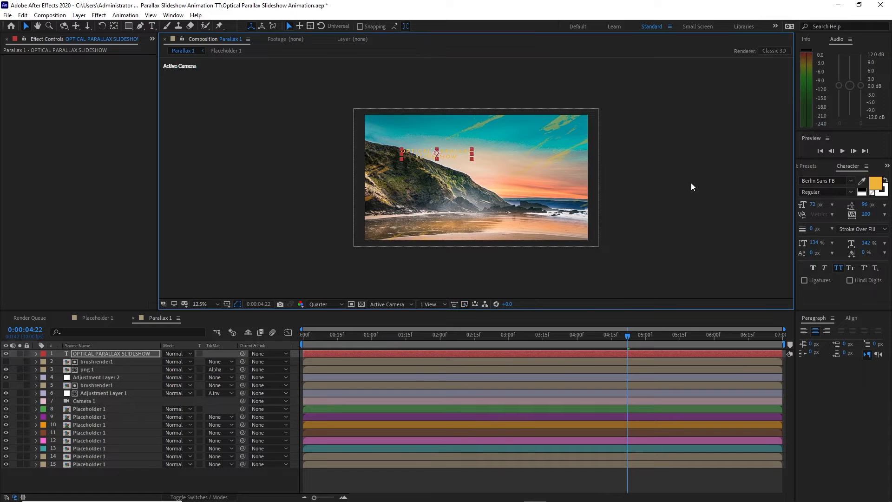
Change the title's text colour to white and shift the title slightly up and to the left.
click(874, 186)
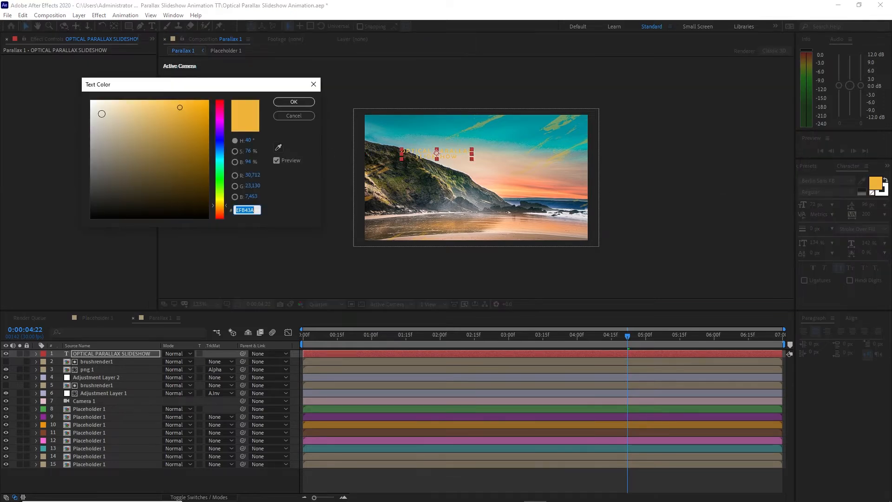
click(137, 99)
click(291, 105)
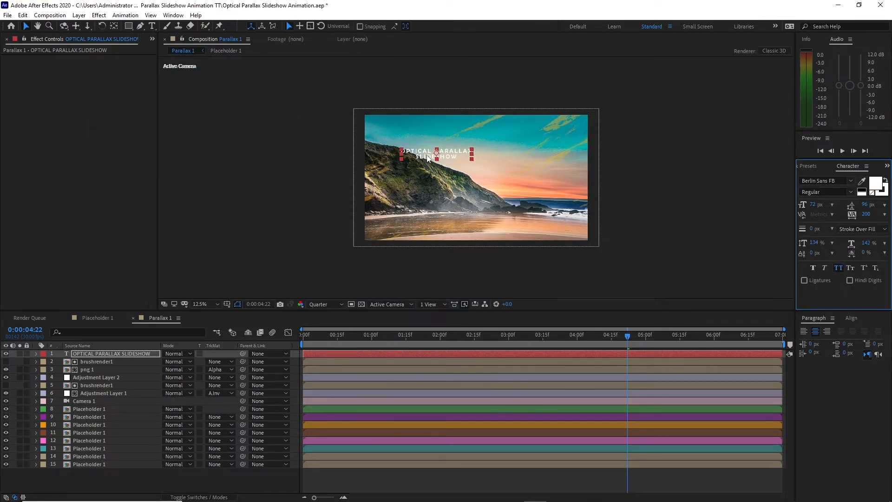
drag(438, 155, 428, 145)
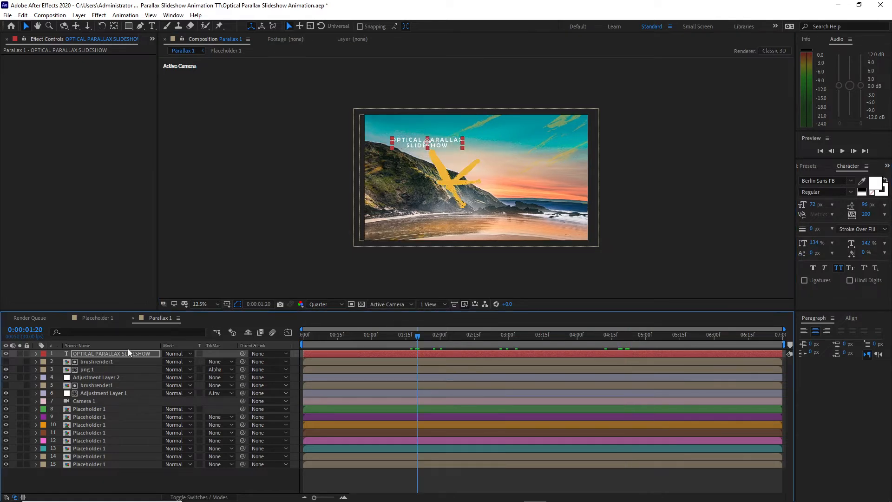
Make the title a 3D layer, push it back to Z 911 and raise it to Y 232.
click(128, 354)
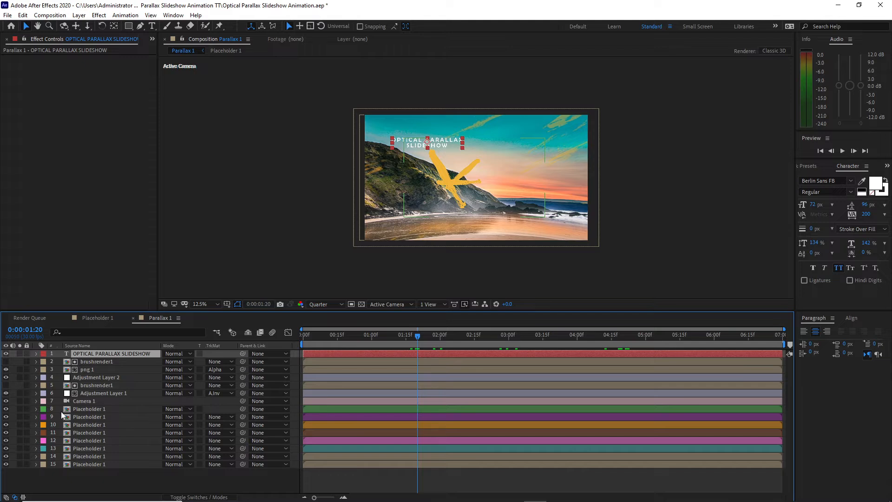
click(181, 498)
click(215, 354)
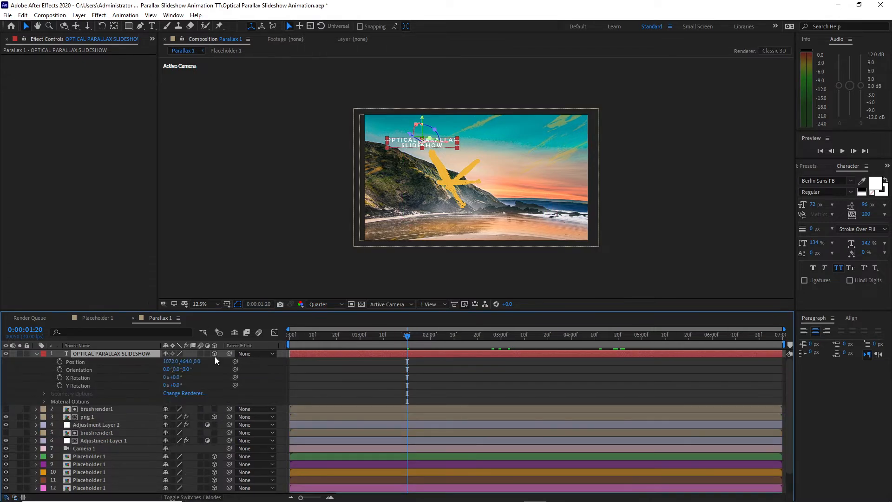
drag(197, 362, 540, 215)
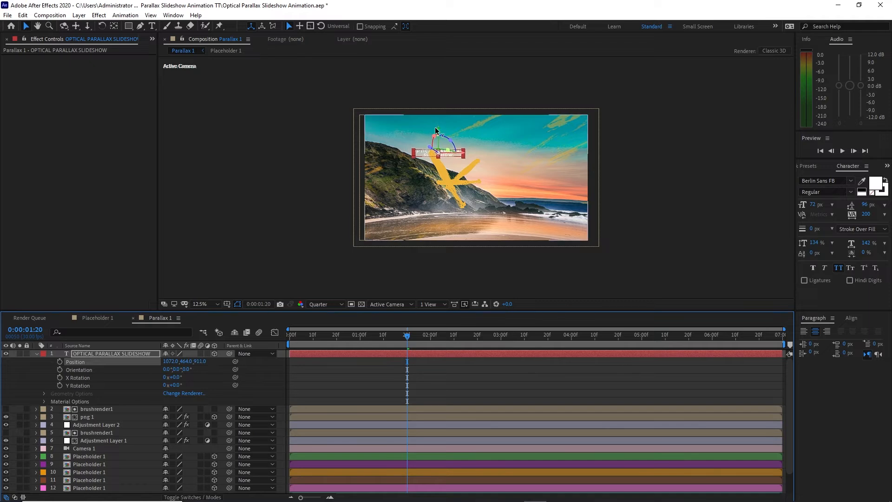
drag(435, 128, 432, 117)
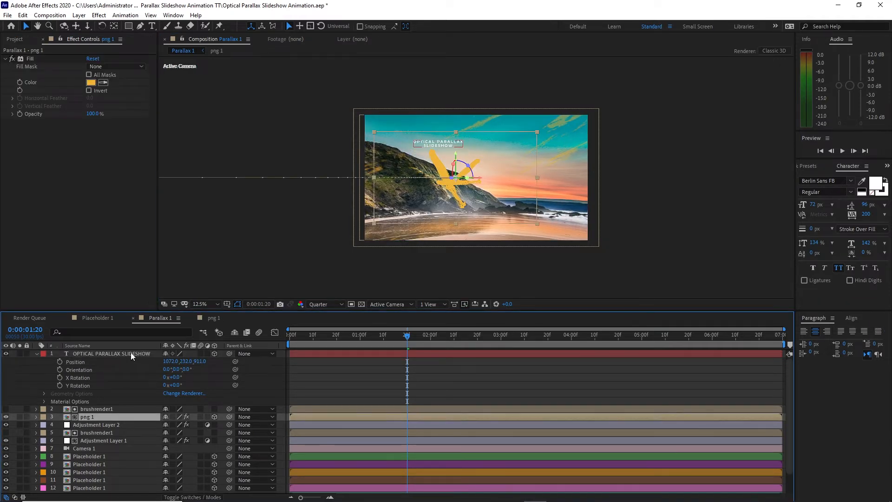
Set the font style of the whole OPTICAL PARALLAX SLIDESHOW title to Bold.
double_click(130, 354)
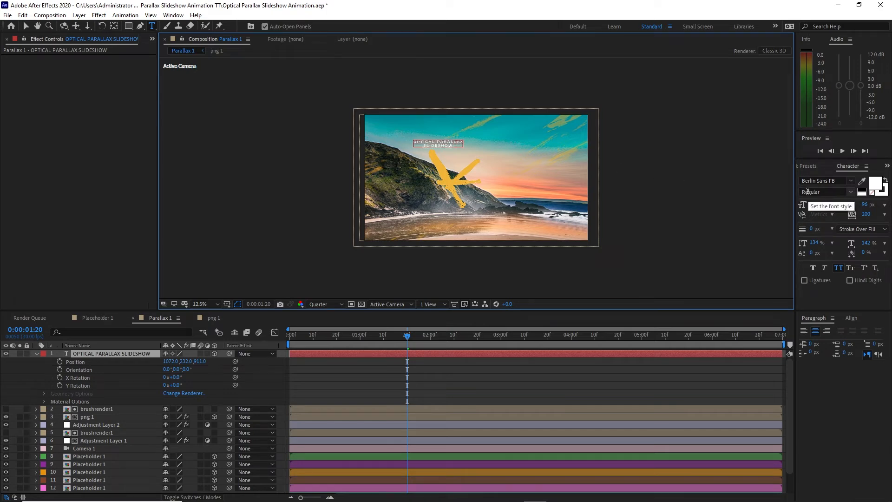
click(851, 193)
click(832, 214)
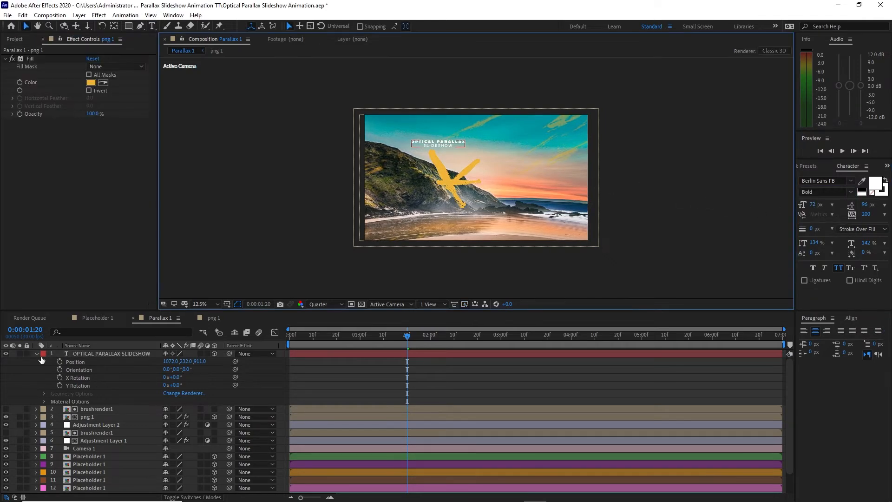
Add a null object to the composition, make it a 3D layer and parent Camera 1 to it.
click(37, 354)
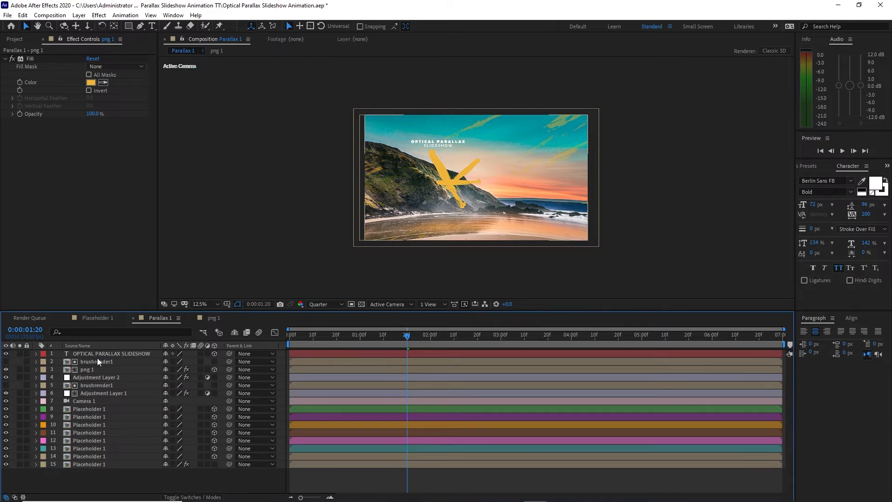
click(79, 15)
mouse_move(99, 25)
click(233, 67)
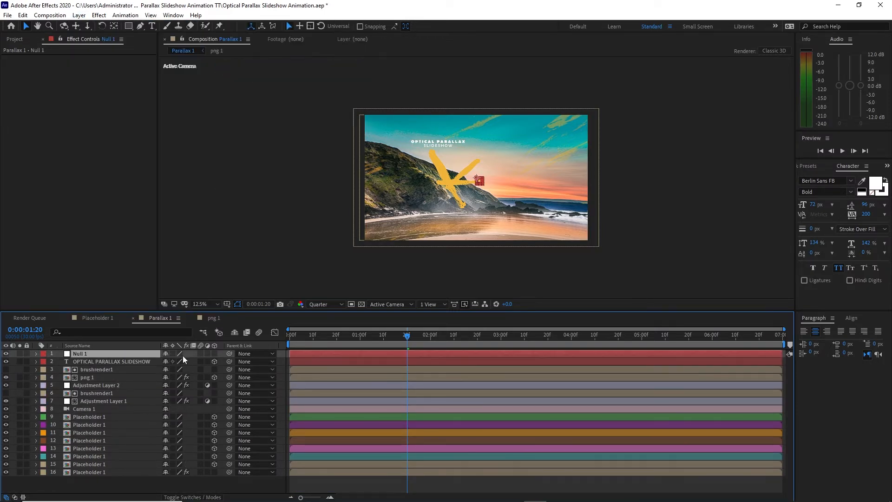
click(215, 354)
drag(228, 409, 133, 353)
Keyframe the null's position at 0:00:01:00, and at 0:00:06:00 set its Z position to 880.
key(p)
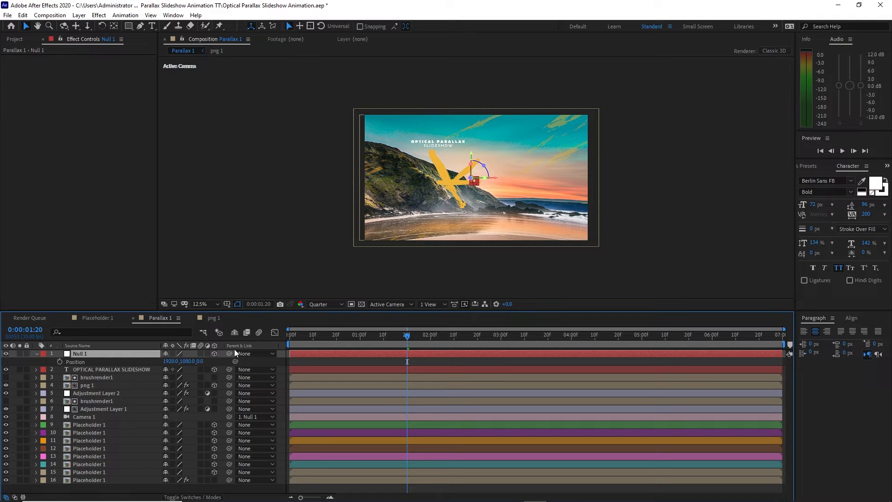
drag(400, 343, 361, 346)
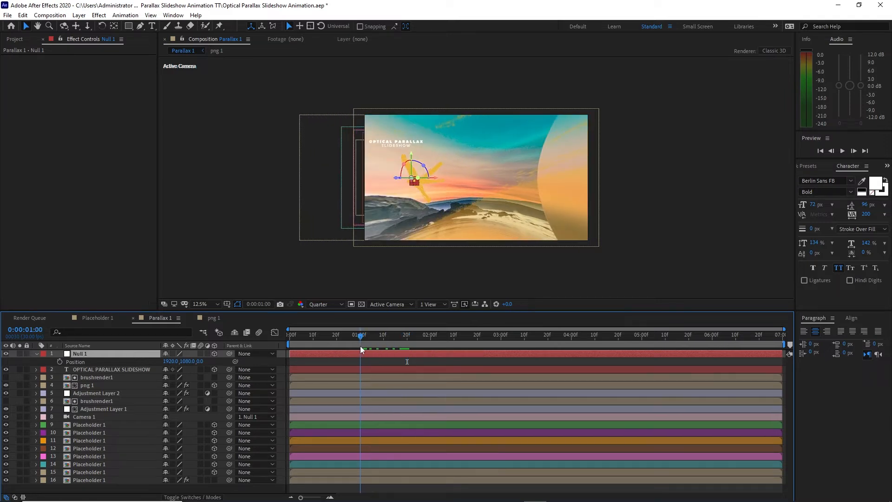
click(59, 361)
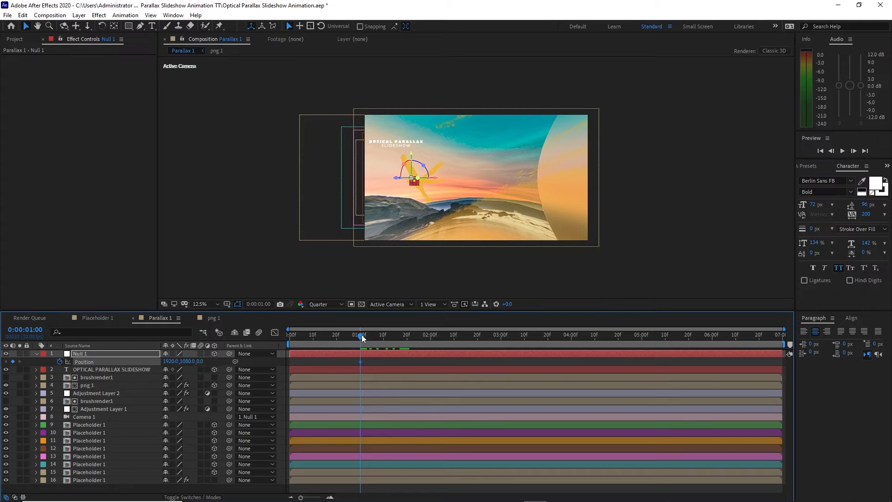
drag(363, 338, 713, 341)
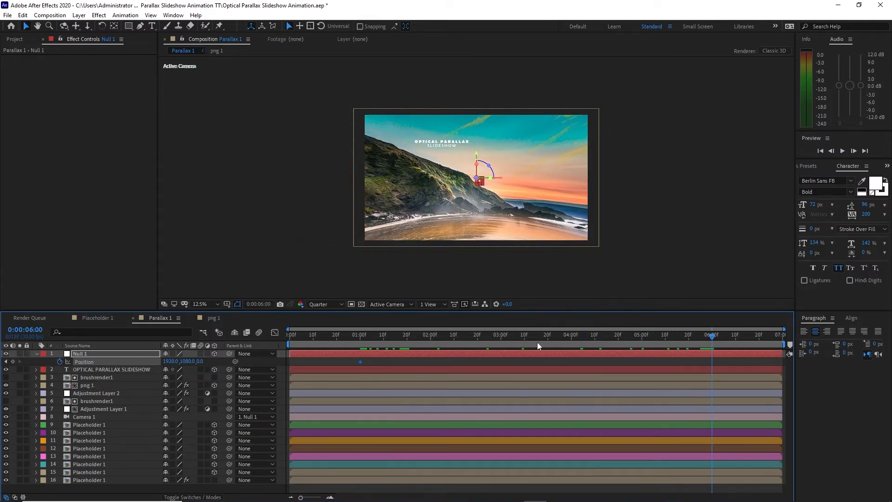
drag(200, 361, 282, 376)
click(204, 362)
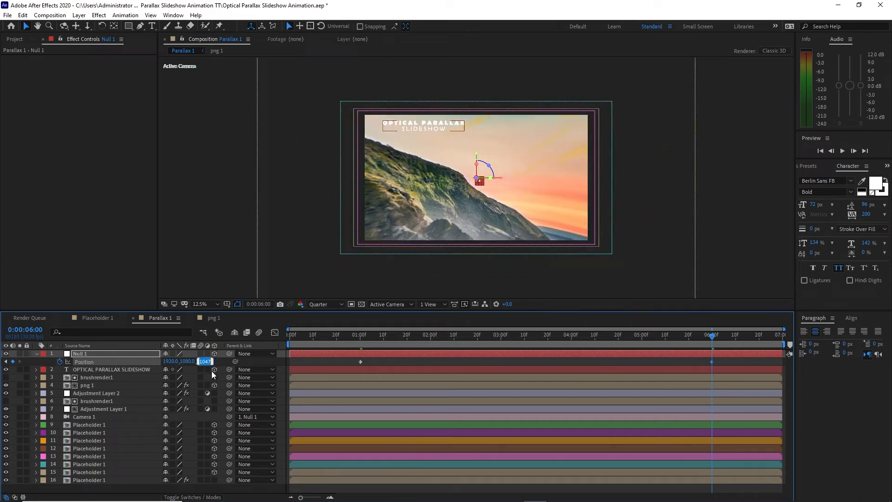
text(1000)
click(142, 269)
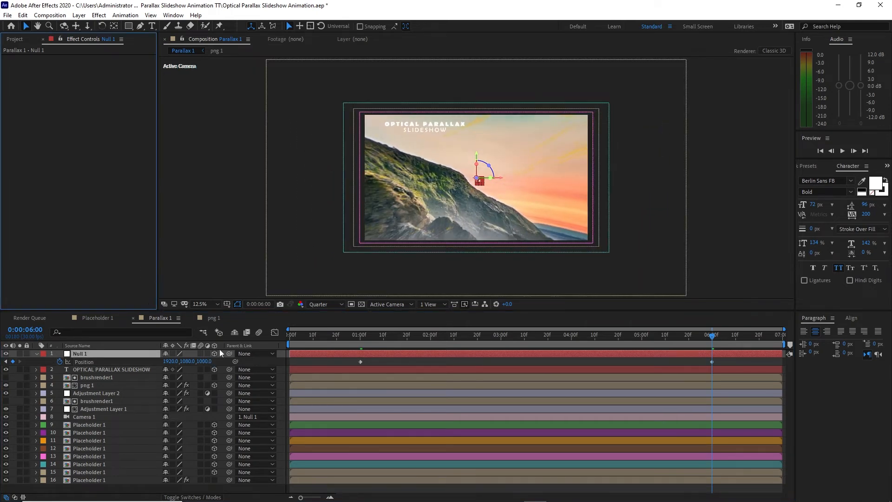
click(205, 361)
click(191, 277)
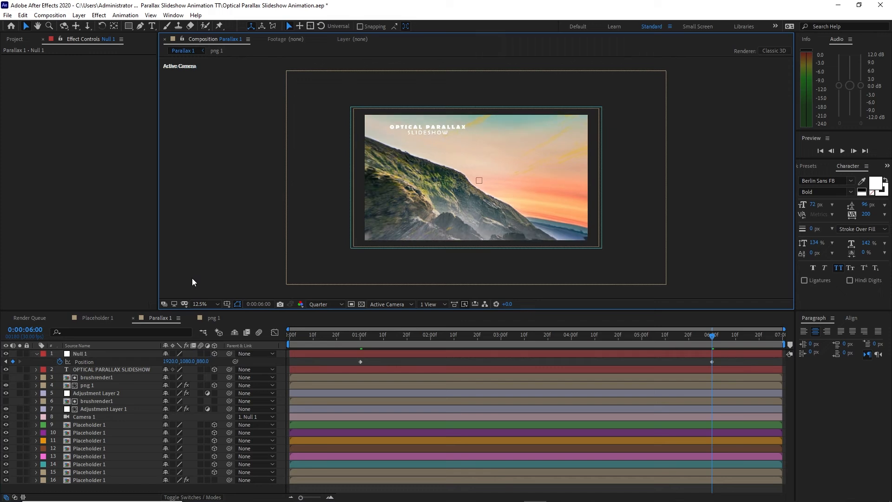
Easy-ease both null position keyframes, reshape the speed graph to peak early with a long slow-down, and preview the move.
drag(333, 358, 734, 361)
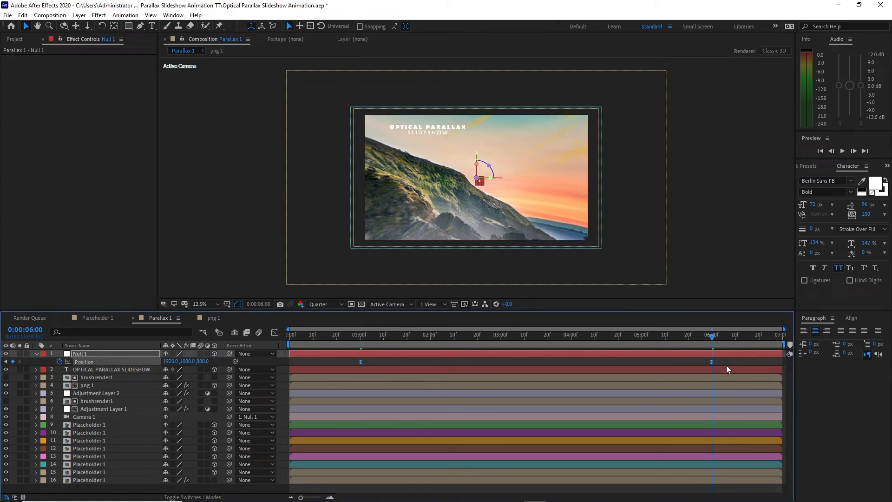
click(274, 333)
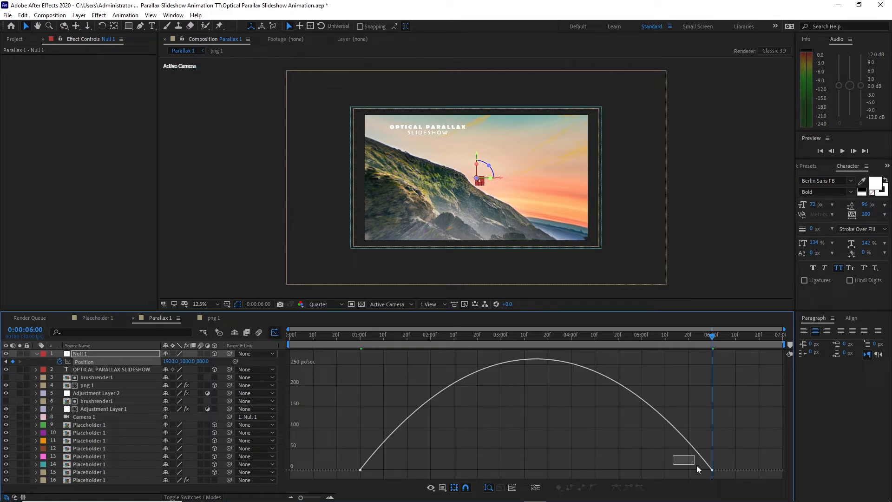
drag(698, 466, 723, 477)
drag(654, 470, 508, 473)
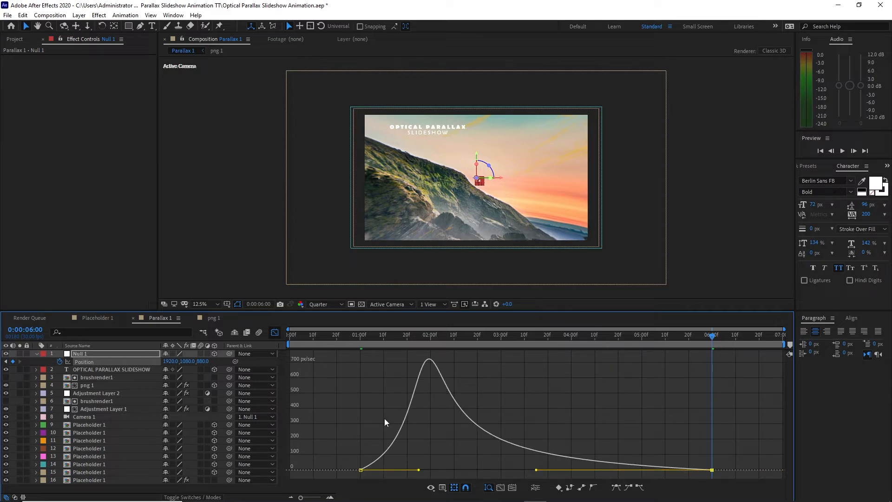
click(275, 333)
click(36, 354)
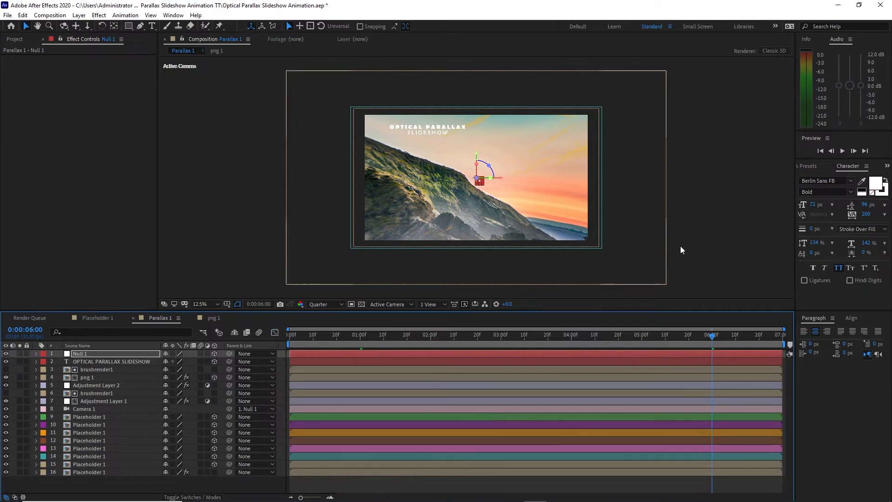
click(843, 151)
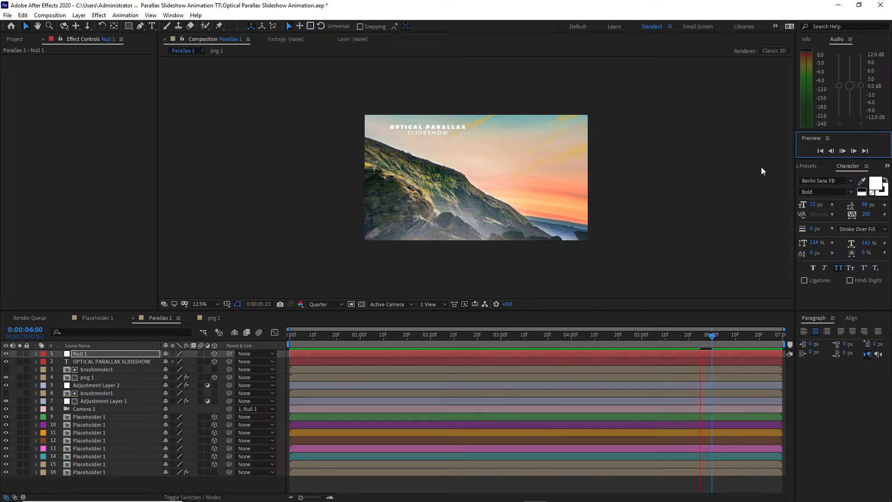
click(843, 151)
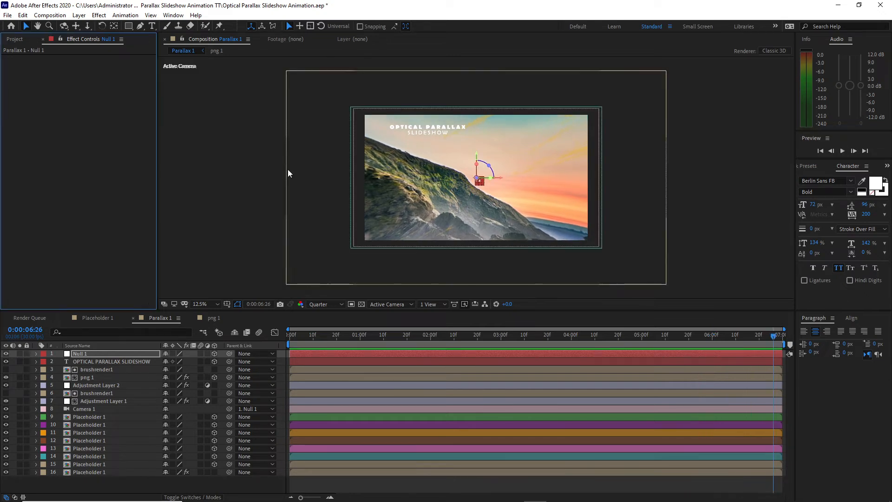
Add Dusts.png as the top layer and pre-compose it as Dusts, moving all attributes into the new composition.
click(17, 39)
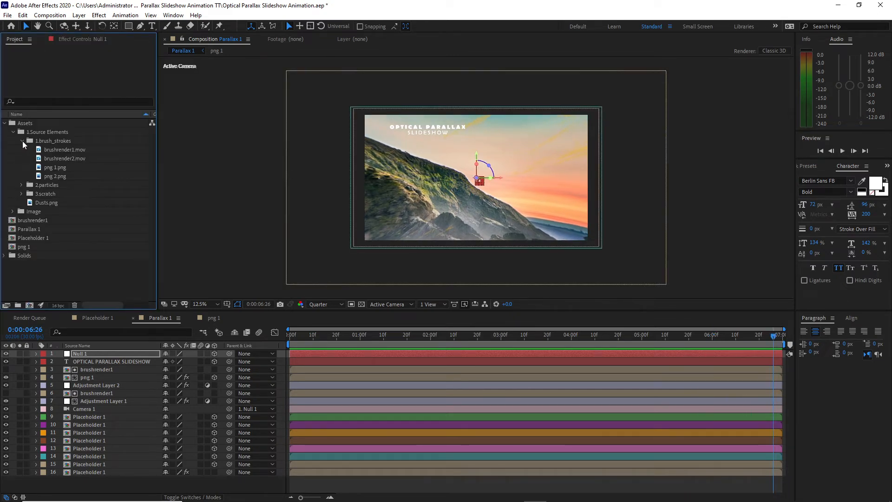
click(22, 141)
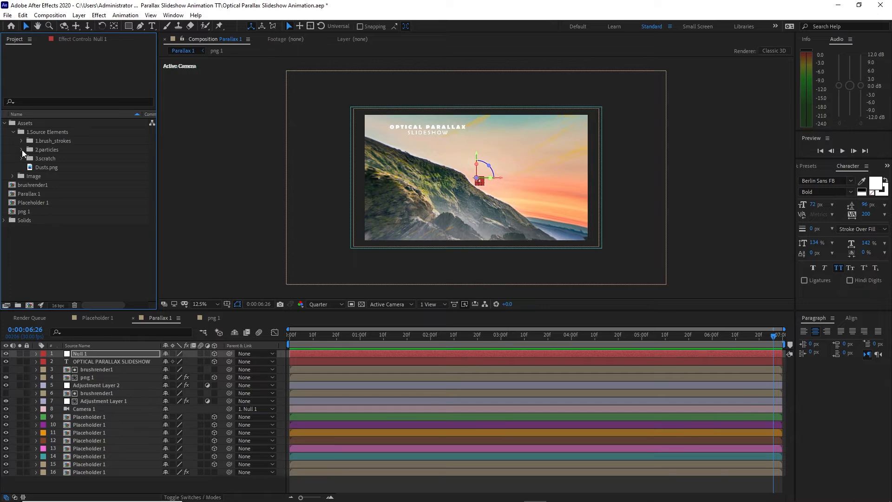
drag(85, 349, 84, 351)
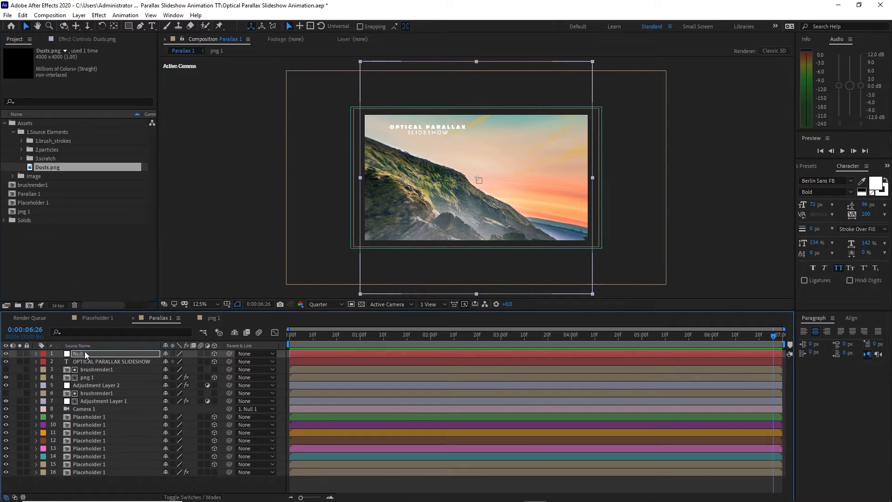
right_click(143, 354)
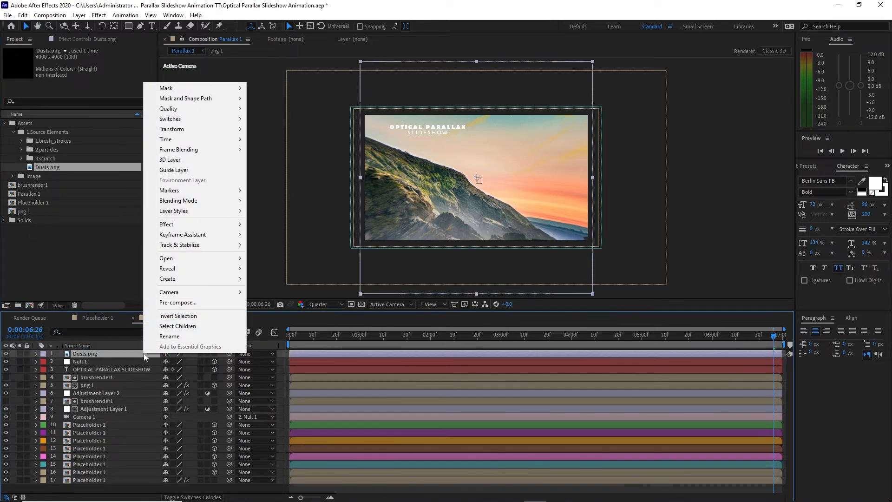
click(172, 303)
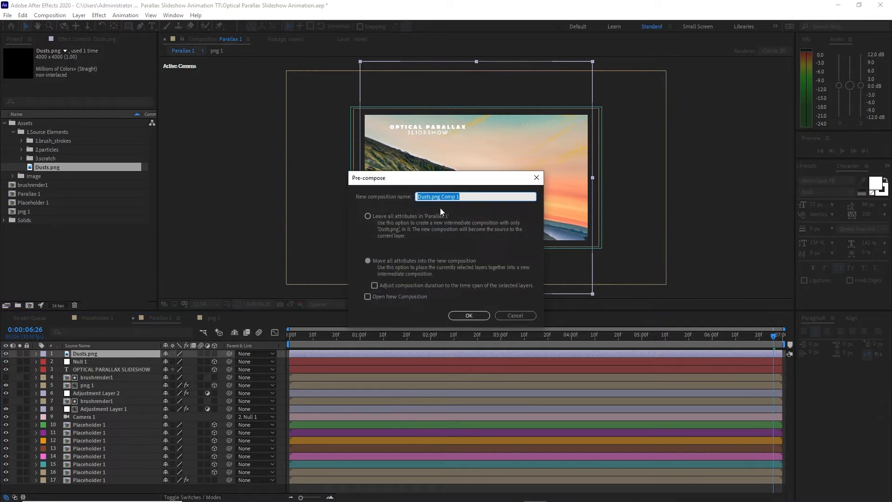
click(432, 197)
drag(432, 197, 468, 198)
key(BackSpace)
click(371, 261)
click(468, 316)
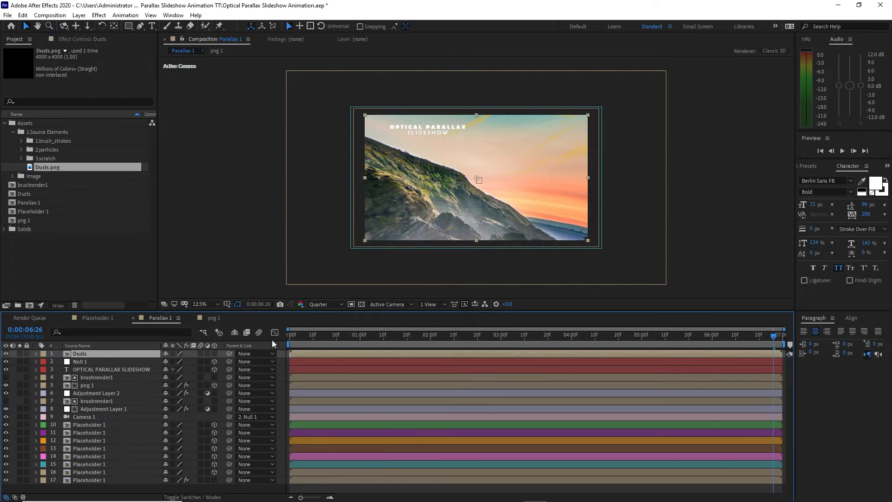
Make the Dusts layer 3D and place it directly below Camera 1 in the layer stack.
click(215, 354)
drag(144, 354, 119, 418)
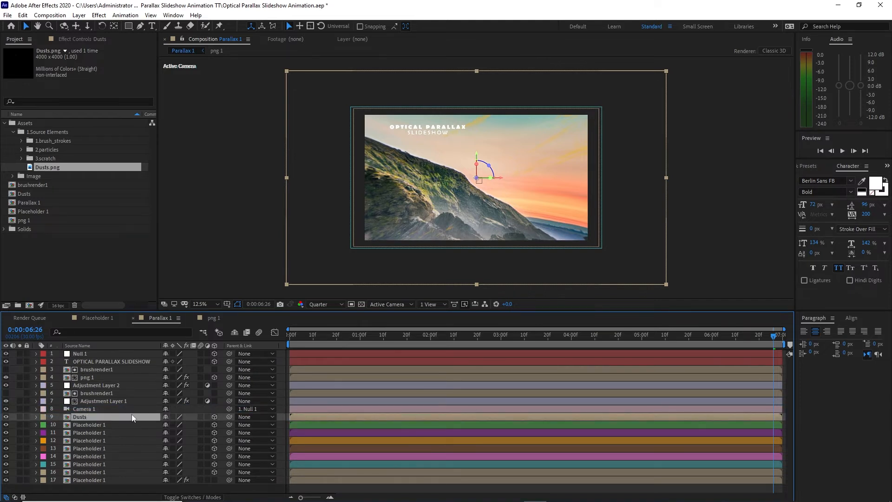
key(t)
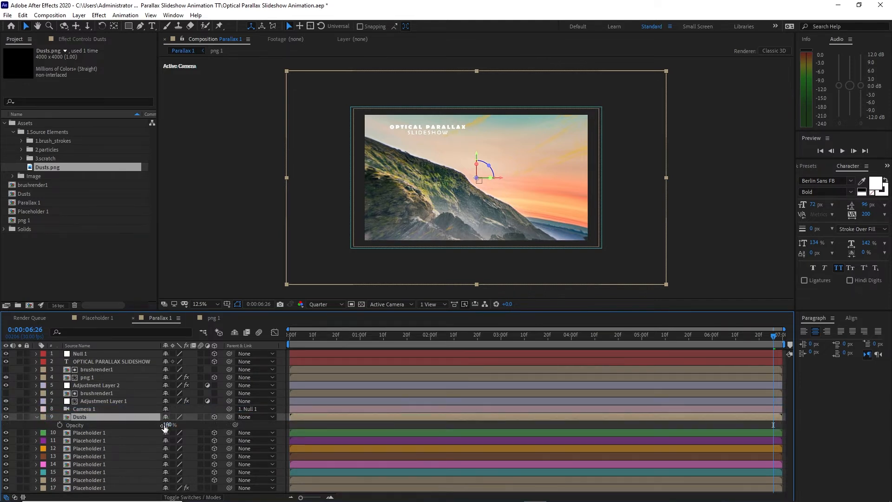
click(36, 418)
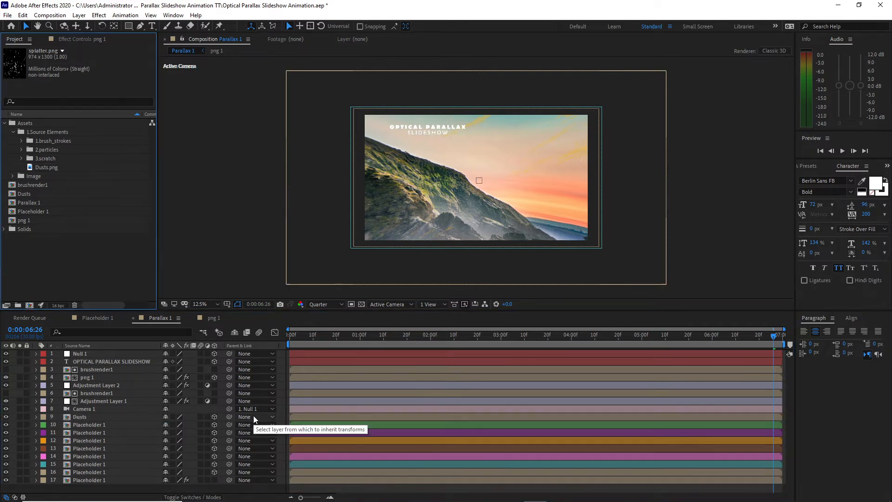
Add splatter.png from the 3.scratch folder as the top layer and scale it to 166%.
click(22, 159)
drag(58, 167, 98, 353)
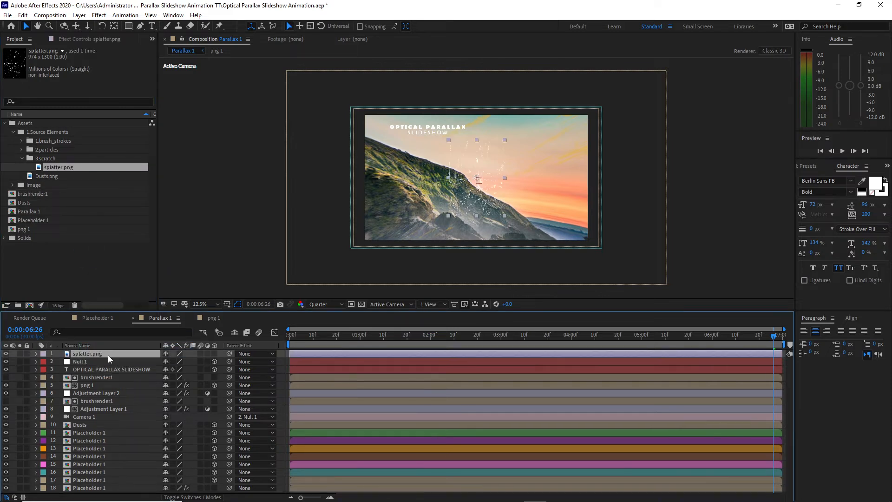
key(s)
drag(176, 361, 212, 370)
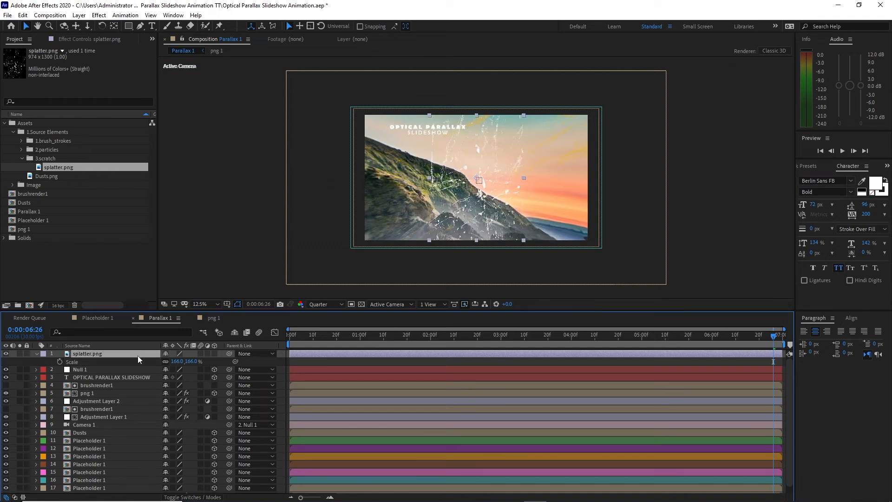
Move the splatter layer horizontally to X 802 and place a duplicate of it at X 2930.
key(p)
drag(172, 361, 44, 371)
drag(172, 361, 120, 369)
click(115, 355)
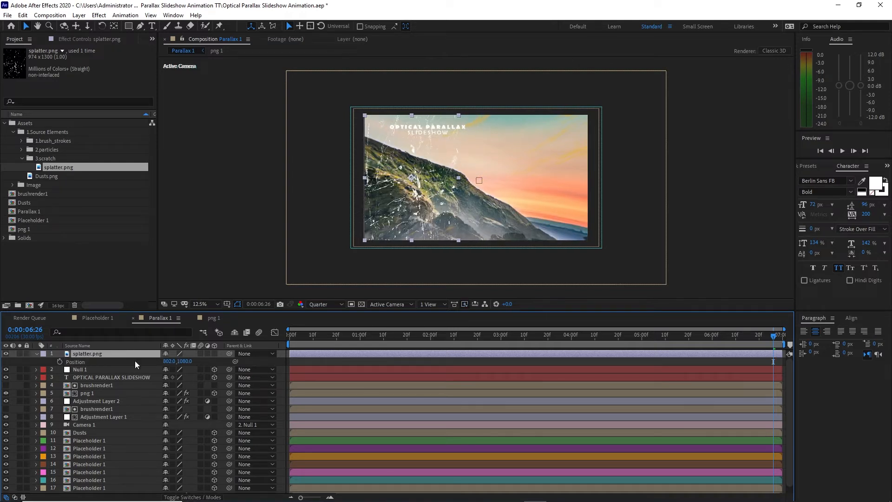
key(ctrl+d)
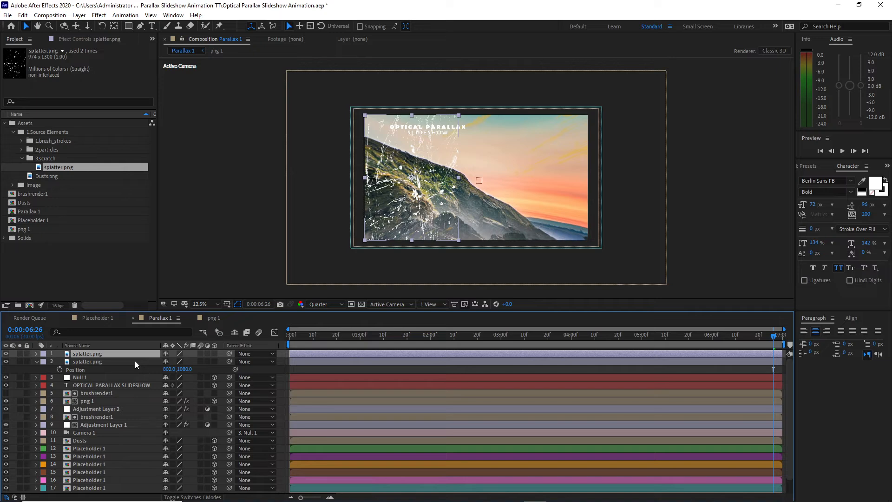
key(p)
drag(170, 361, 358, 401)
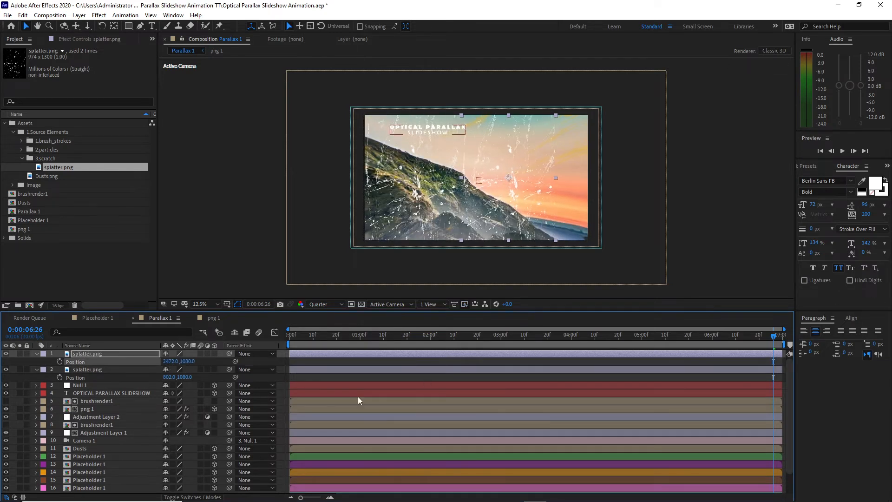
drag(171, 361, 384, 374)
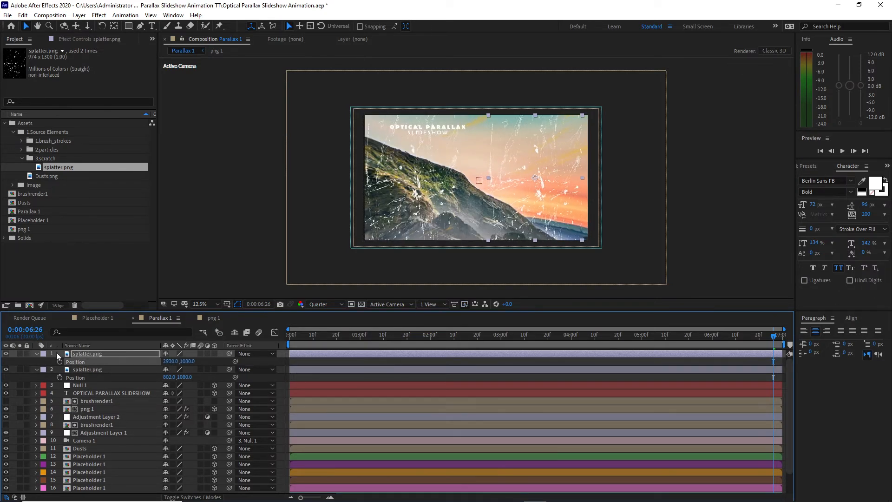
Scale both splatter layers up to 228% so they cover the whole frame.
shift+click(105, 370)
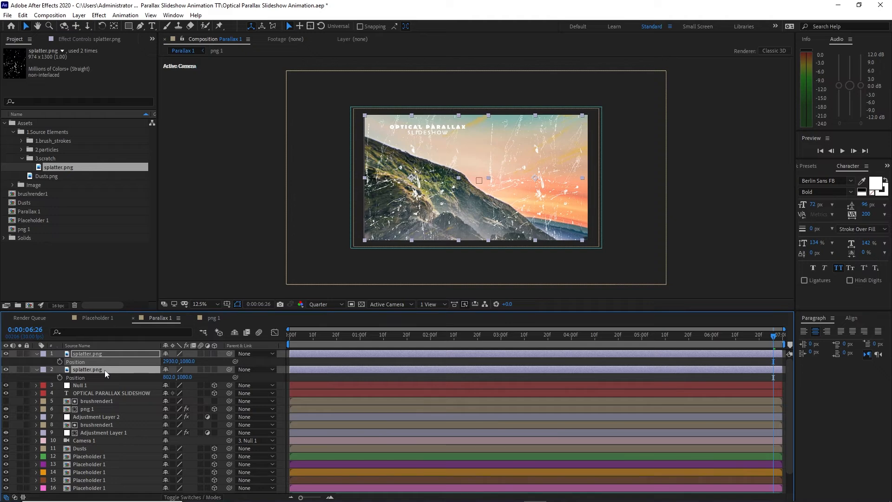
key(s)
drag(177, 377, 200, 376)
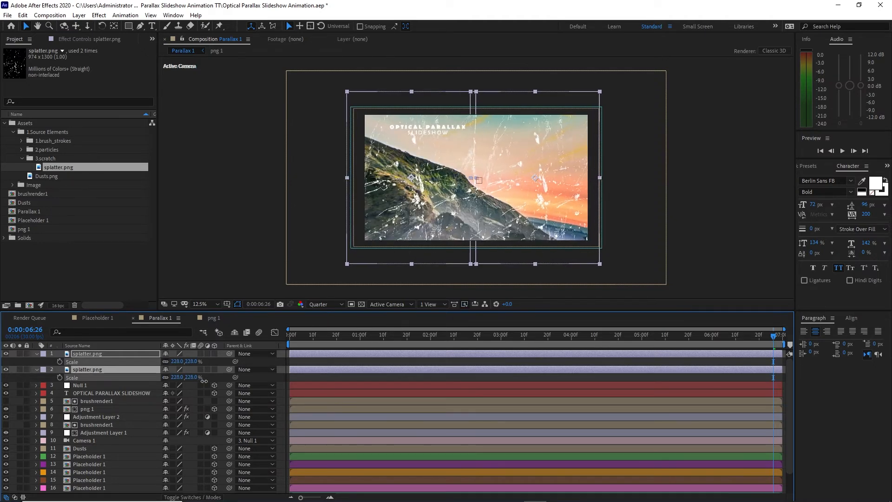
Pre-compose the two splatter layers as Splatter, moving all attributes into the new composition.
right_click(108, 353)
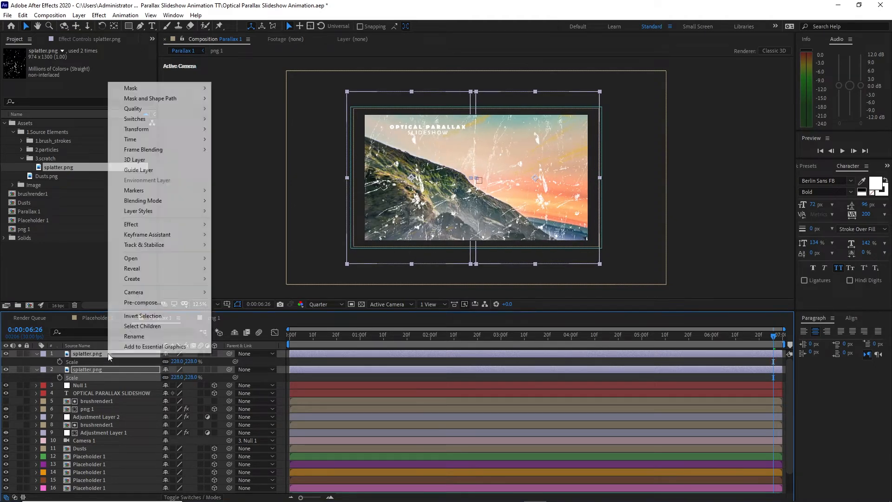
click(140, 307)
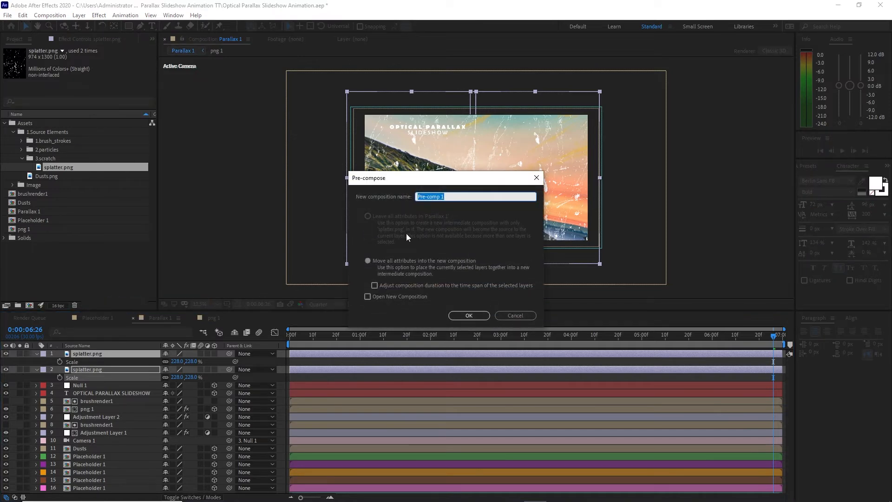
text(Splatter)
click(367, 261)
click(469, 316)
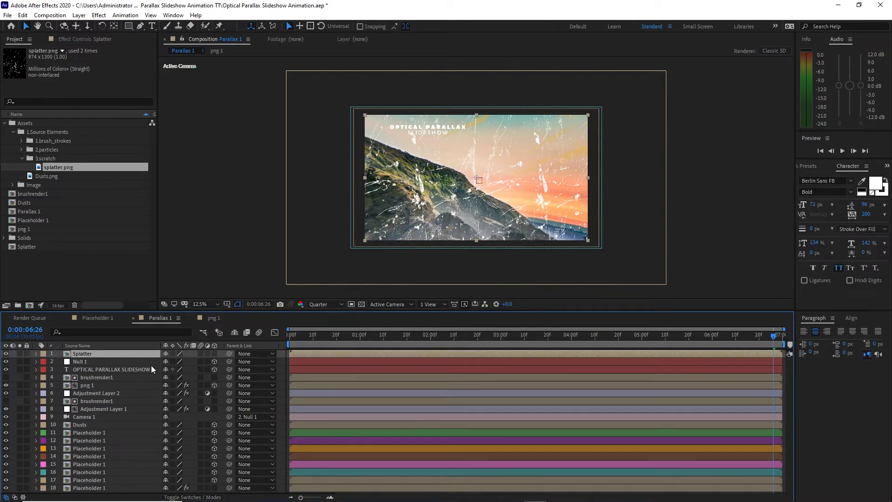
Set the Splatter layer to 15% opacity in 3D and move it directly above the Dusts layer.
key(t)
click(167, 361)
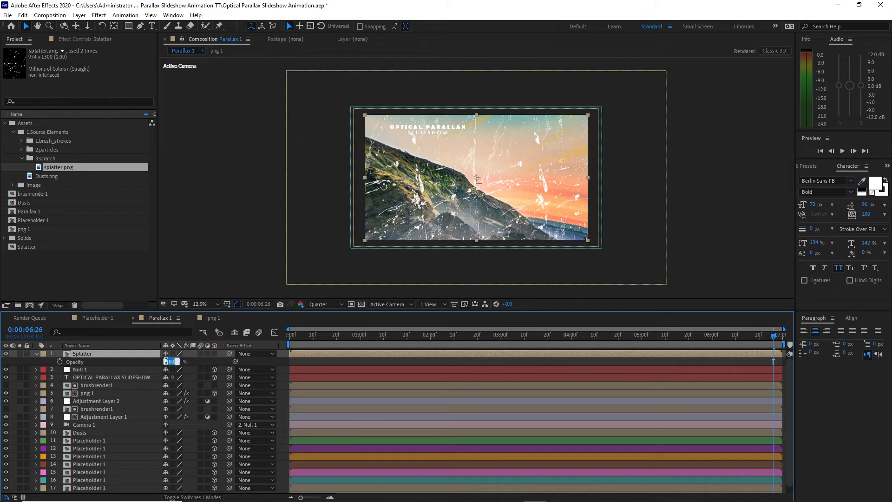
text(15)
click(214, 354)
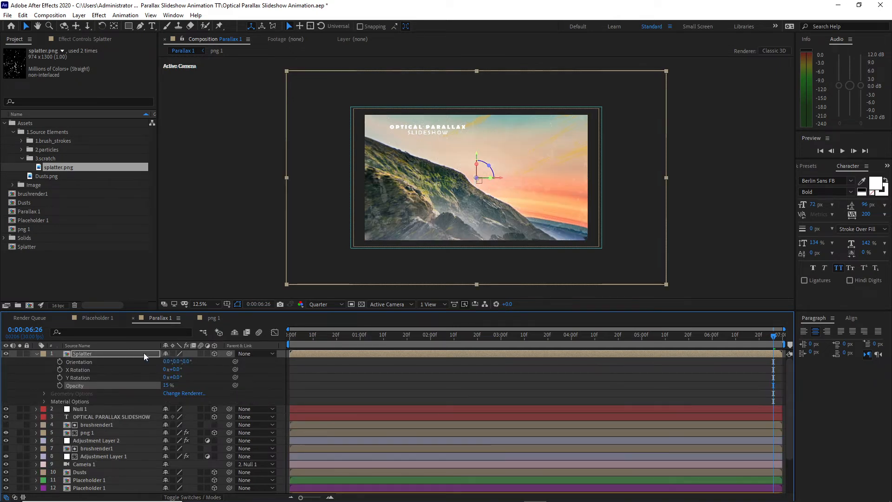
drag(98, 353, 96, 420)
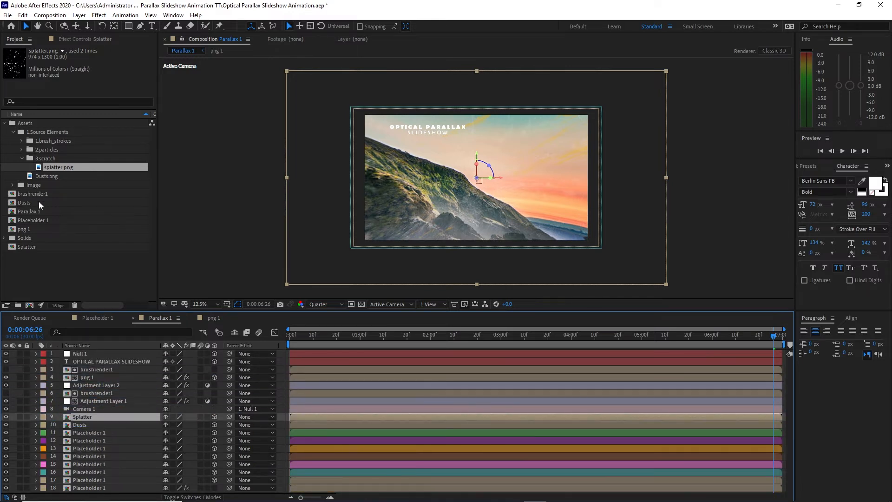
Add p_move_1.mov from the 2.particles folder as the top layer and scale it to fill the composition frame.
click(21, 149)
drag(63, 158, 79, 356)
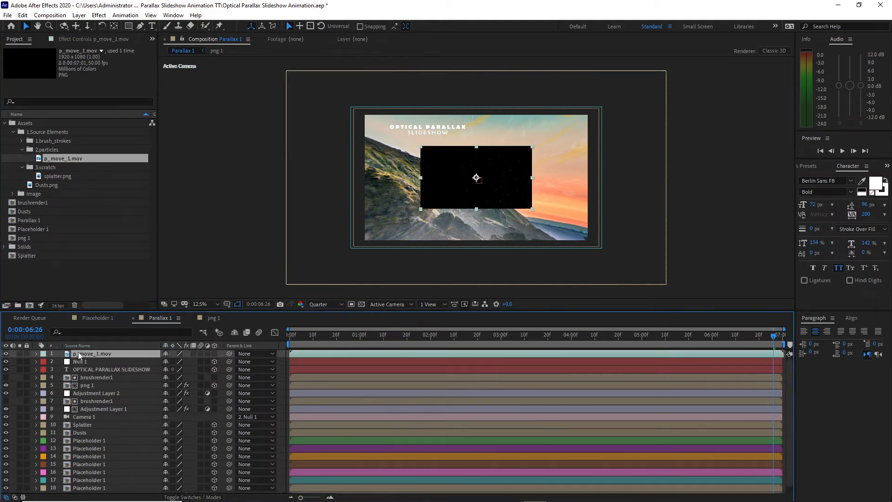
right_click(79, 356)
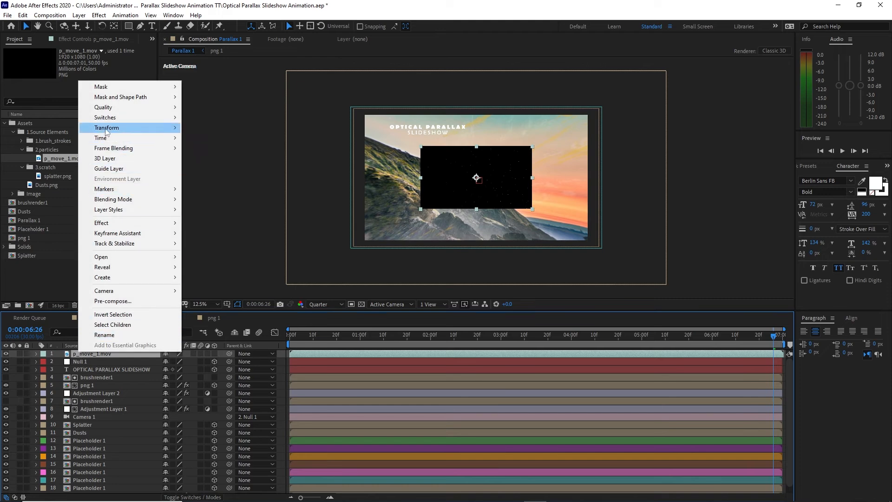
mouse_move(165, 131)
click(209, 249)
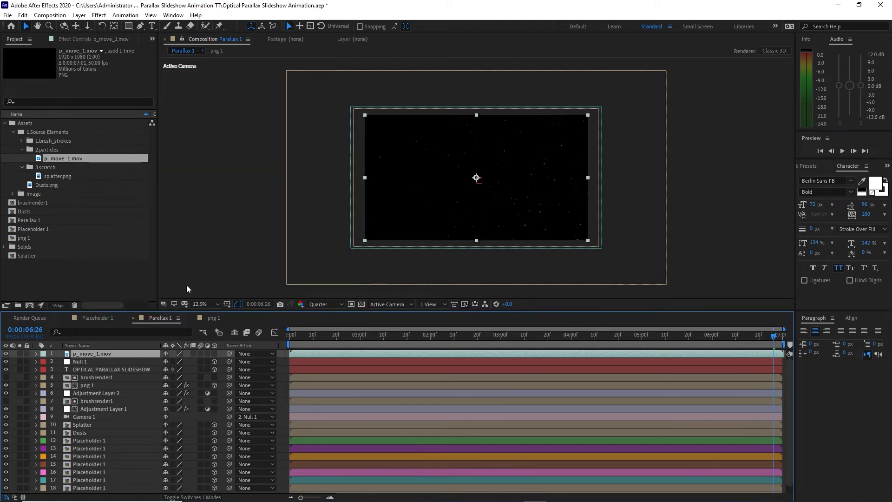
Pre-compose the p_move_1.mov layer as particles, moving all attributes into the new composition.
right_click(139, 358)
click(160, 306)
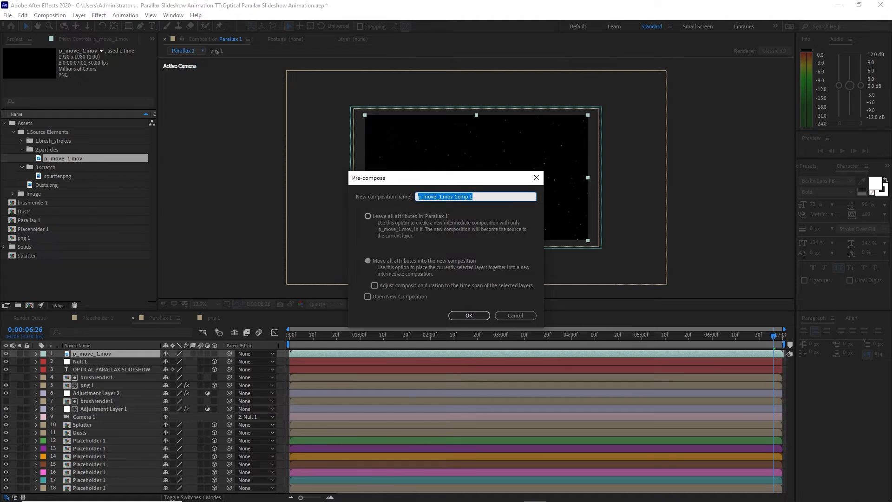
text(particles)
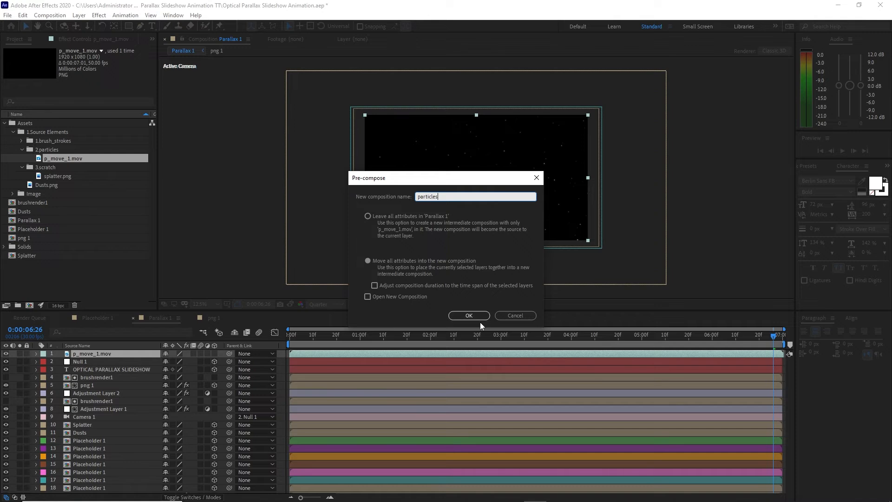
click(469, 316)
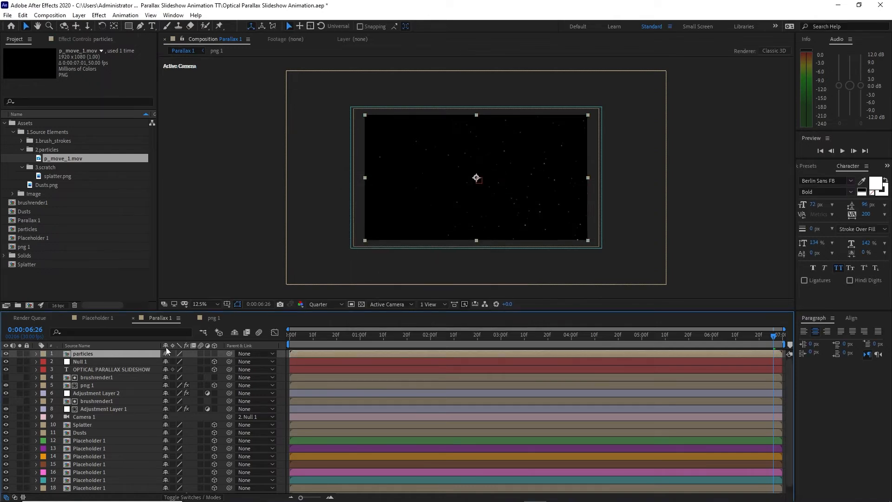
Make the particles layer 3D and set its opacity to 50%.
click(215, 353)
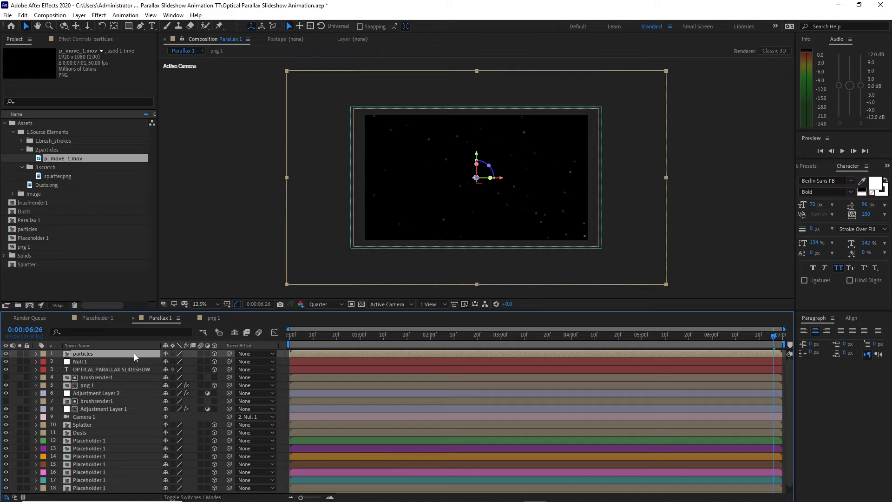
key(t)
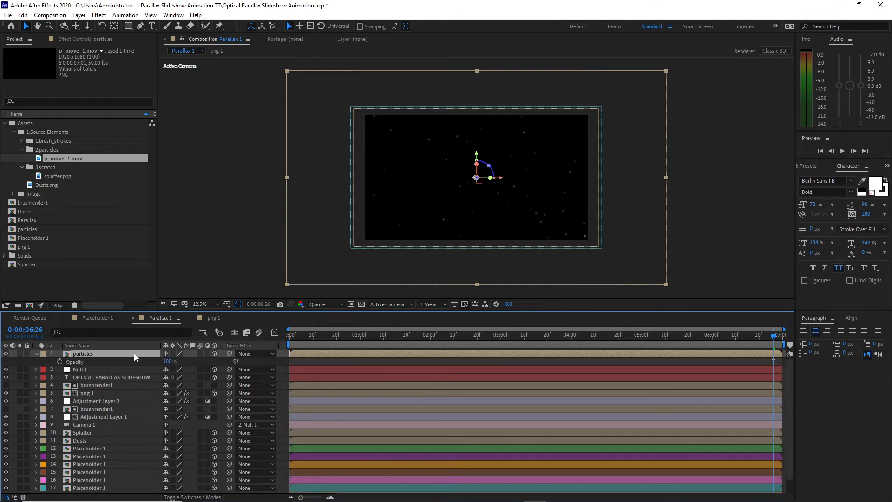
click(167, 362)
text(50)
Set the particles layer's blending mode to Add.
click(192, 497)
click(175, 354)
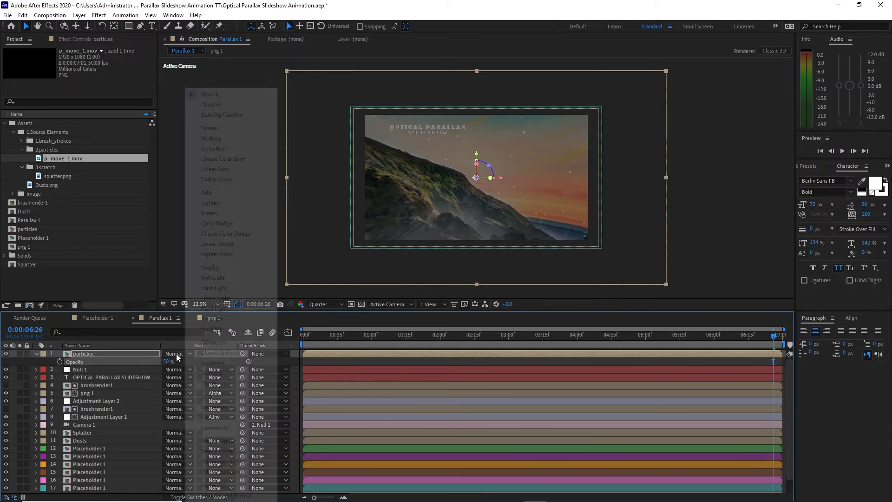
click(201, 193)
key(t)
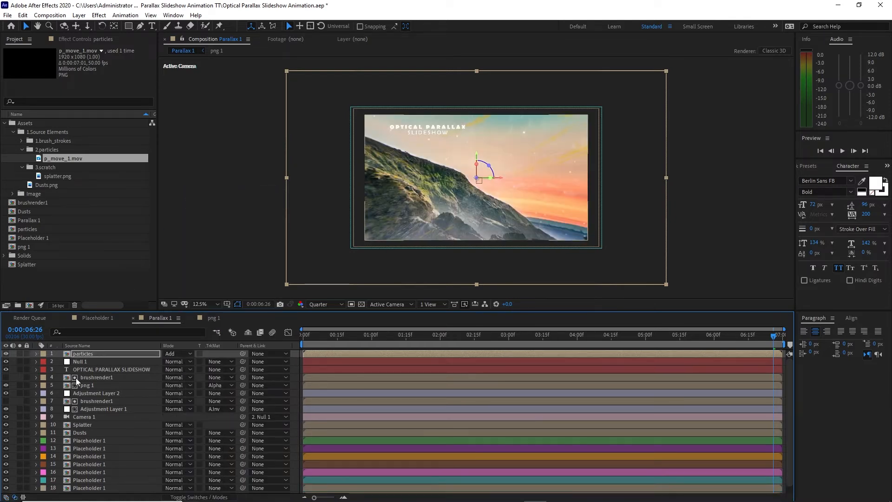
Increase the opacity of the Dusts layer.
click(109, 434)
key(t)
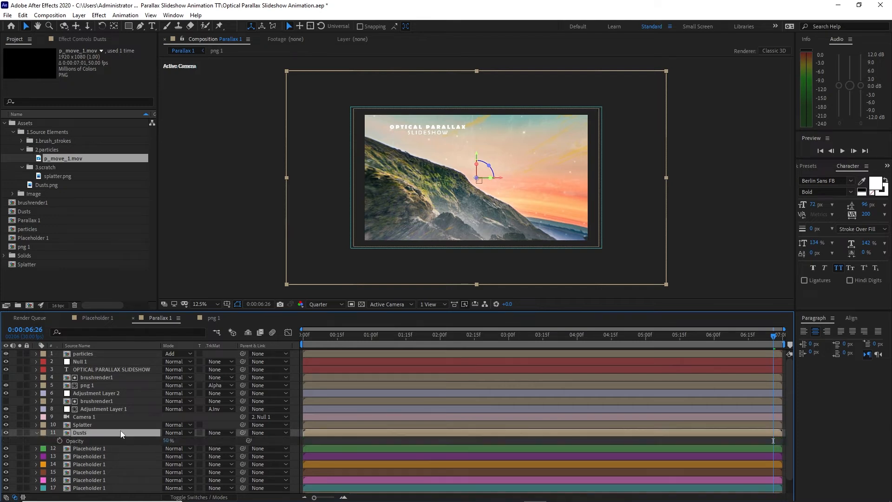
drag(165, 444, 224, 448)
click(37, 436)
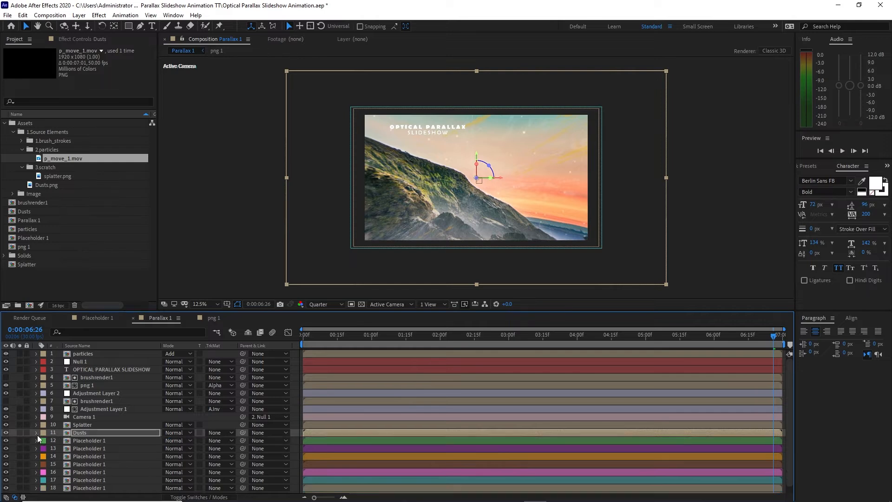
Move the playhead to 0:00:04:15 and lower the particles layer's opacity to 30%.
click(611, 335)
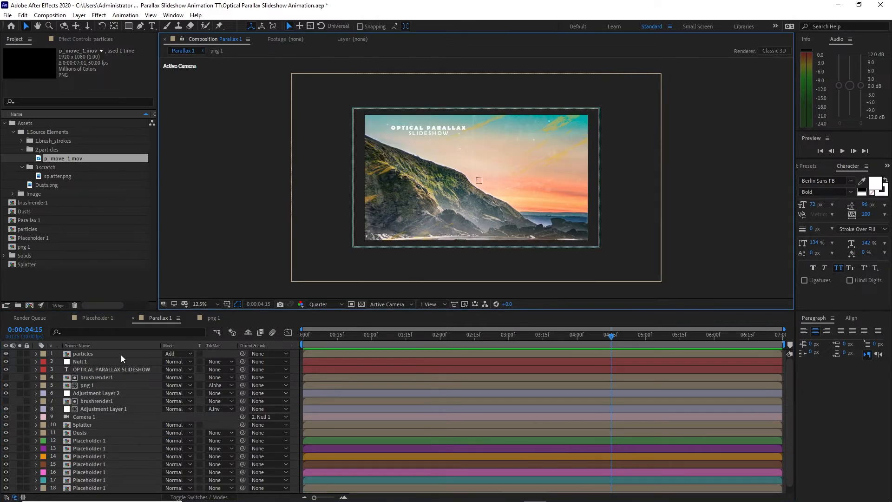
click(121, 355)
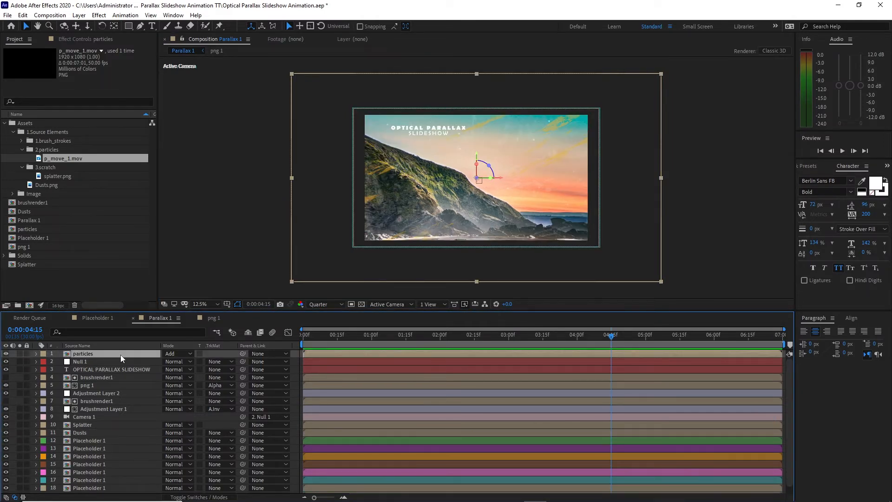
key(t)
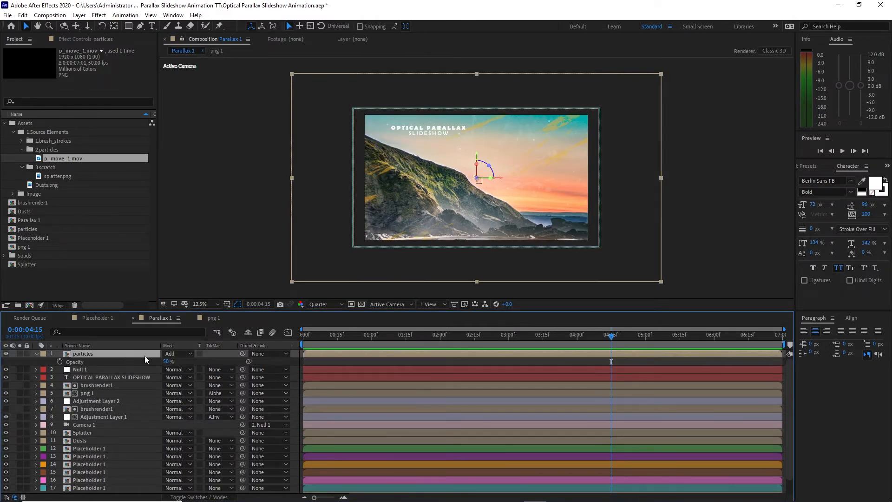
drag(166, 362, 161, 368)
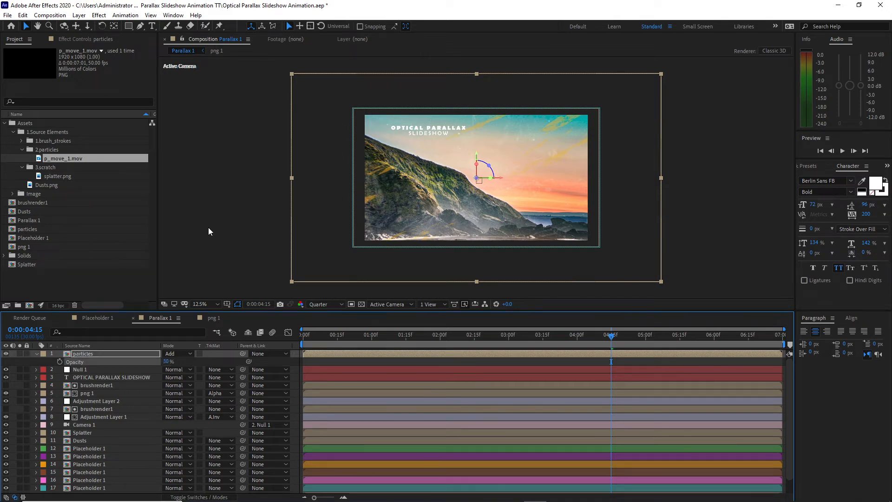
click(36, 354)
Collapse the Assets folder and its open subfolders to tidy the project list.
click(22, 149)
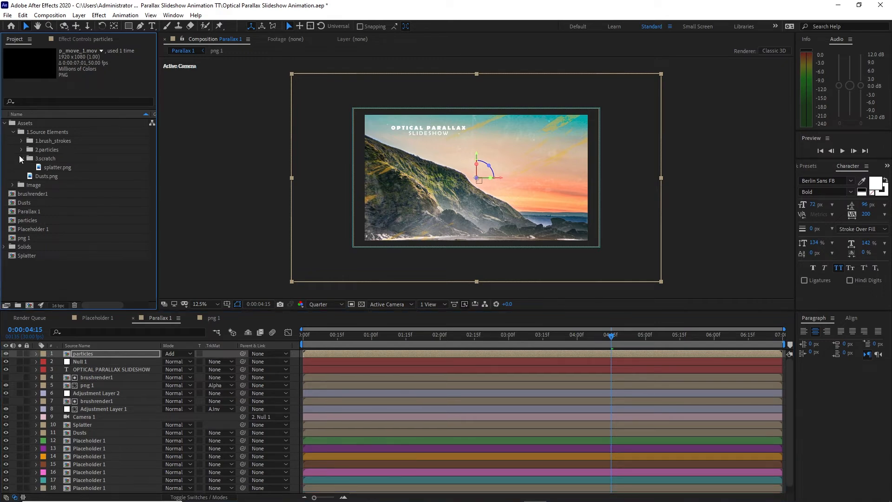
click(21, 158)
click(12, 132)
click(5, 123)
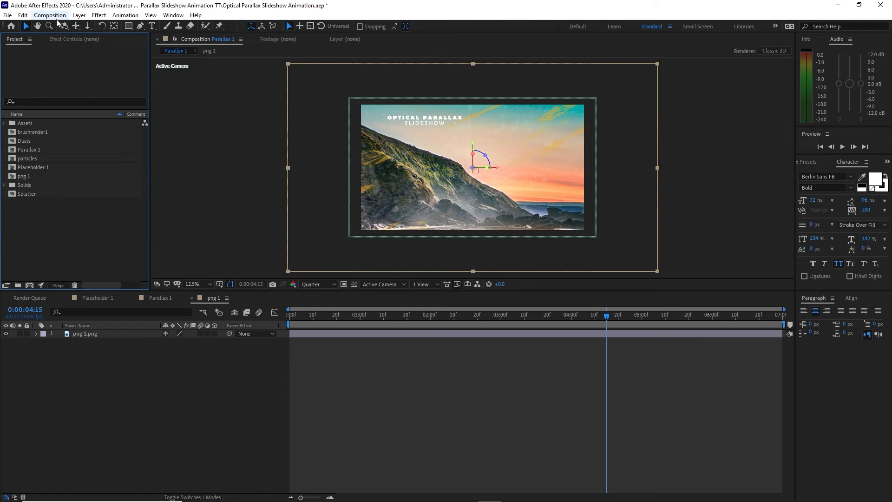
Create a new composition named Plus Elements, 500 × 500 px at 30 fps, lasting 7 seconds.
click(50, 15)
click(58, 25)
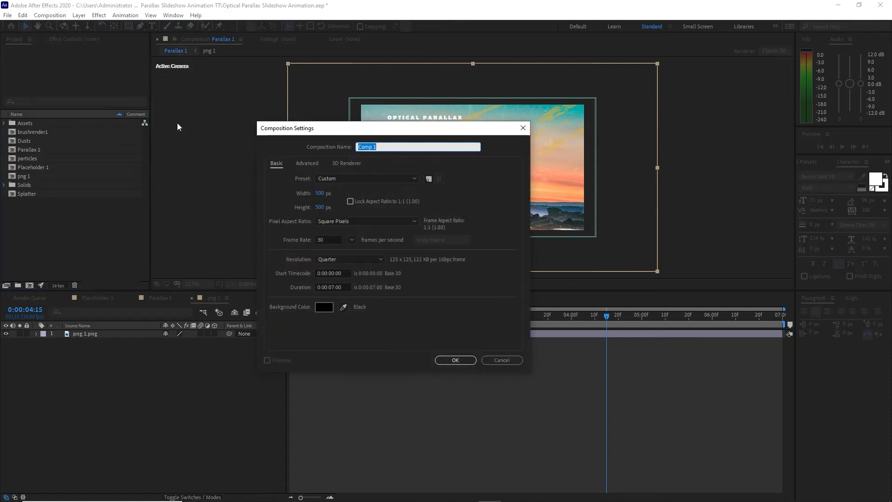
text(Plus E)
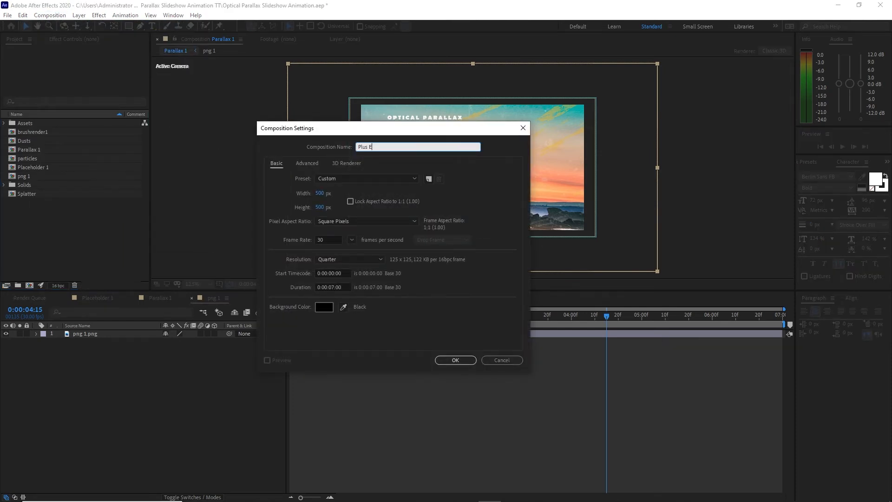
text(lements)
click(460, 360)
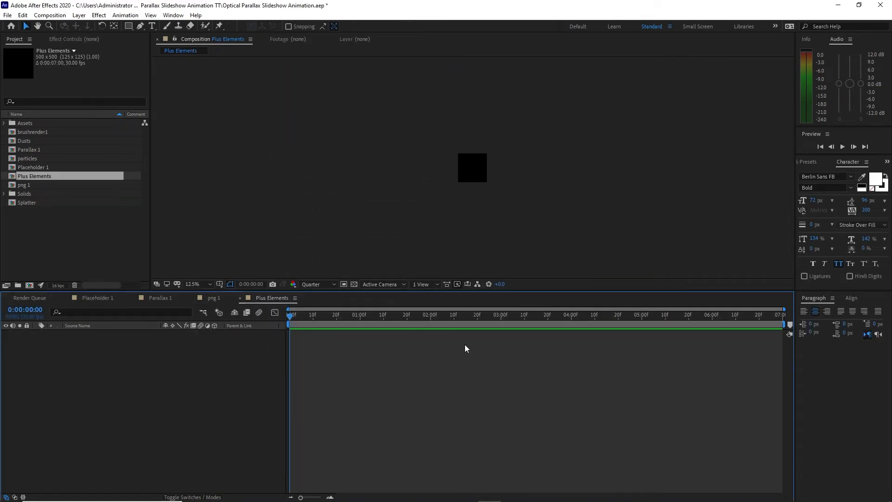
Show the title/action safe guides and draw a rounded rectangle with a 20 px white stroke along the action-safe outline.
scroll(441, 204, up, 4)
scroll(445, 212, up, 2)
key(q)
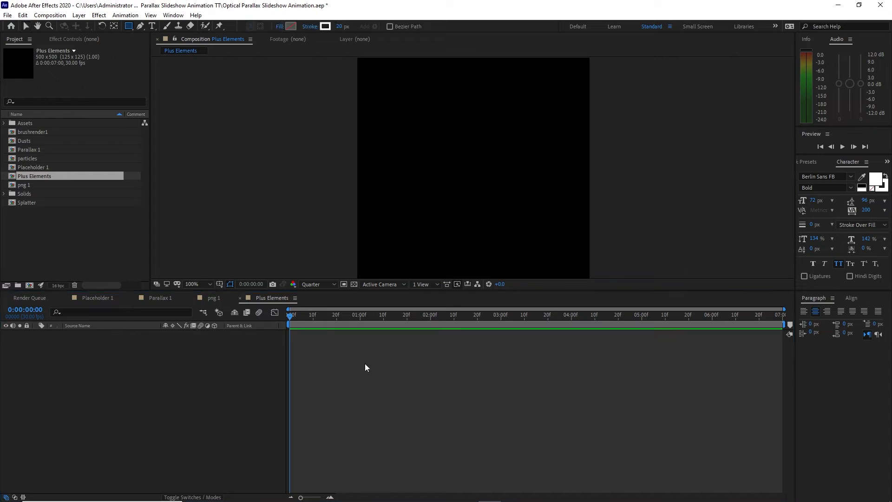
click(129, 26)
click(163, 36)
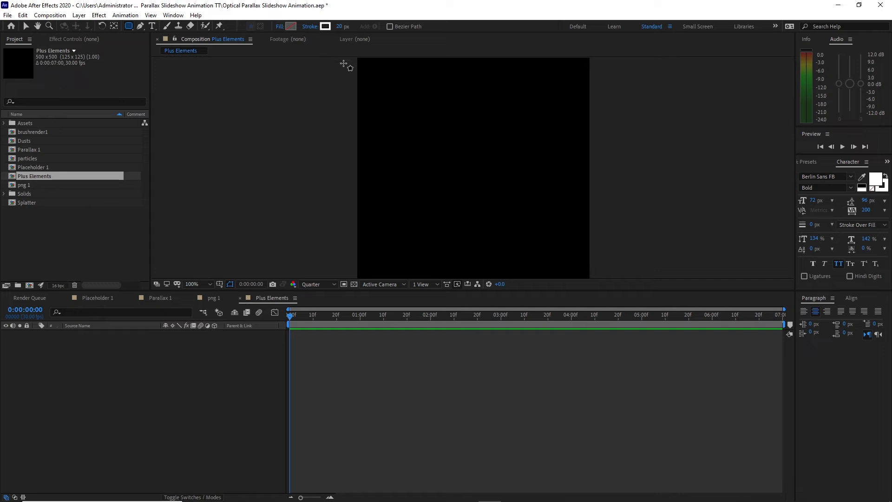
click(219, 285)
click(221, 296)
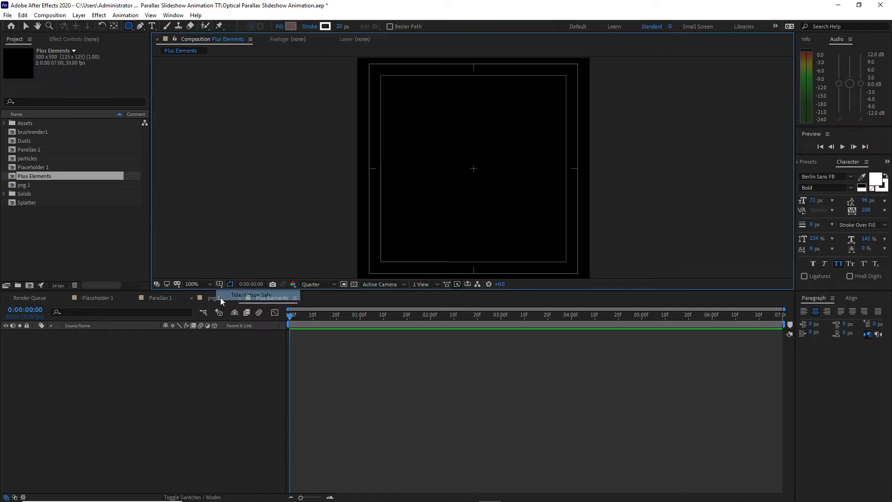
mouse_move(369, 64)
mouse_down()
mouse_move(500, 181)
mouse_move(579, 269)
mouse_up()
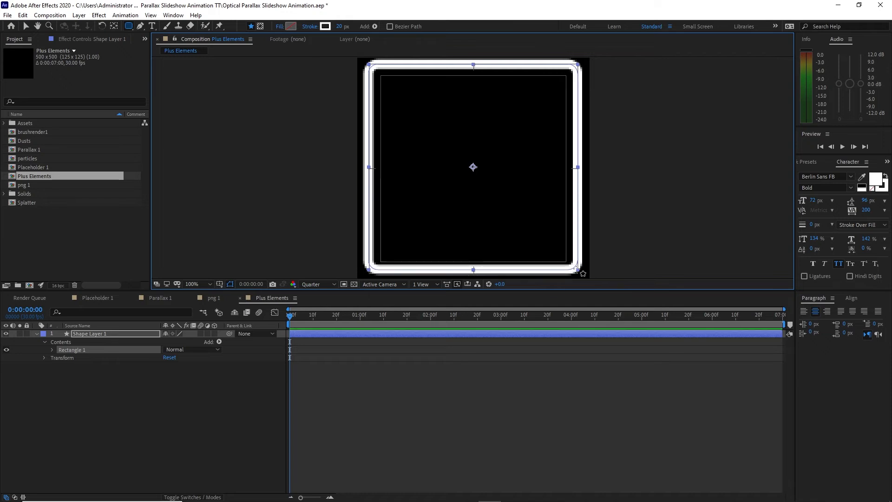
key(v)
On a new shape layer, draw a vertical and a horizontal Pen line crossing at the centre, each spanning the title-safe area.
click(155, 402)
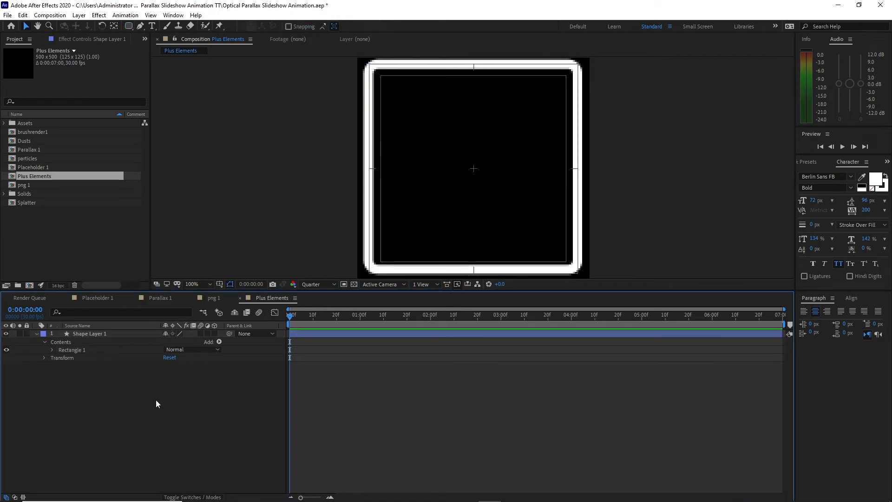
key(g)
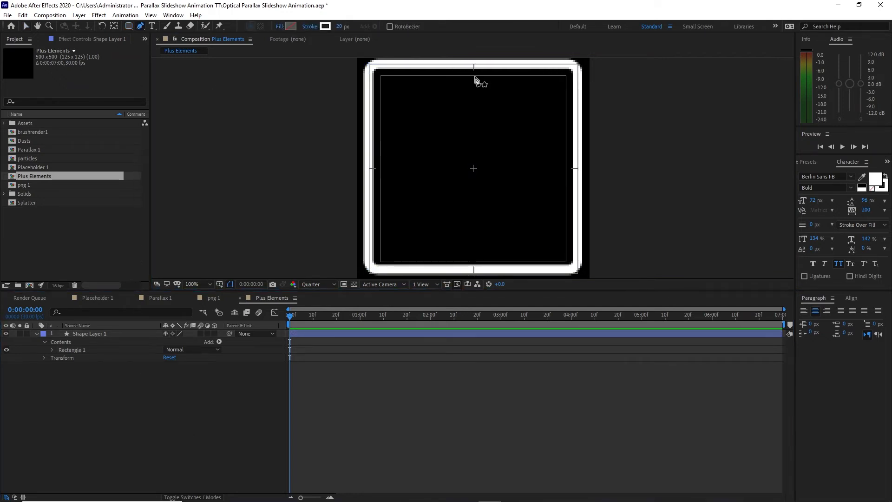
click(474, 76)
click(475, 259)
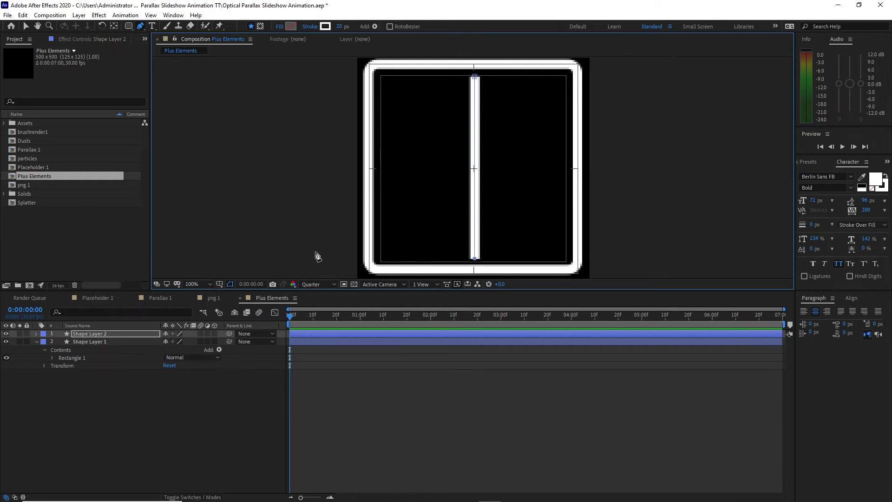
click(271, 208)
key(ctrl+z)
click(382, 168)
click(566, 169)
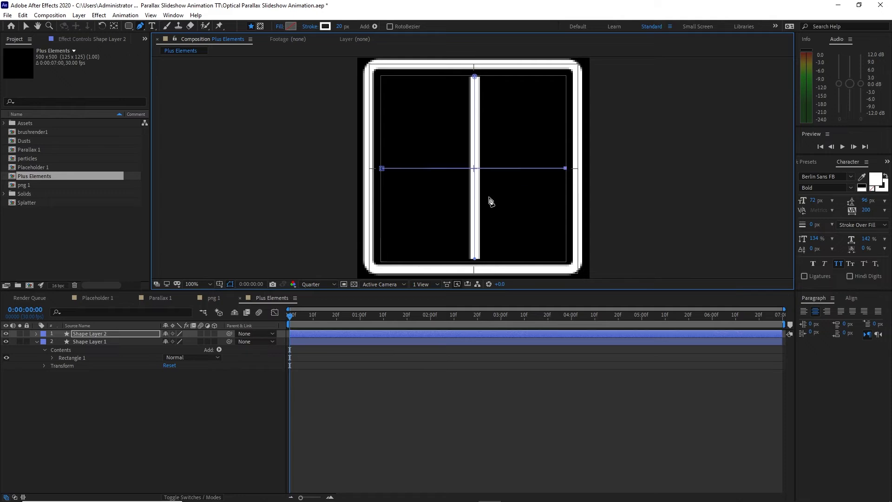
click(26, 27)
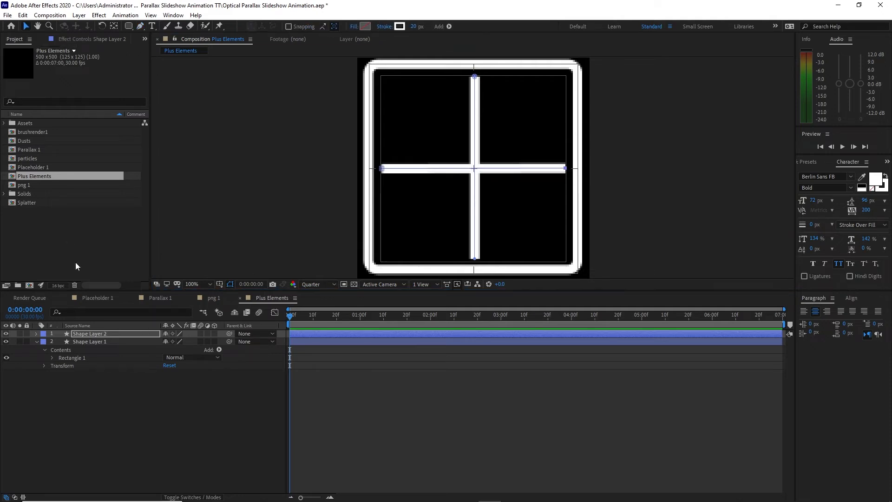
Set the horizontal line's stroke (Shape 2 on Shape Layer 2) to Round Cap.
click(86, 317)
click(34, 335)
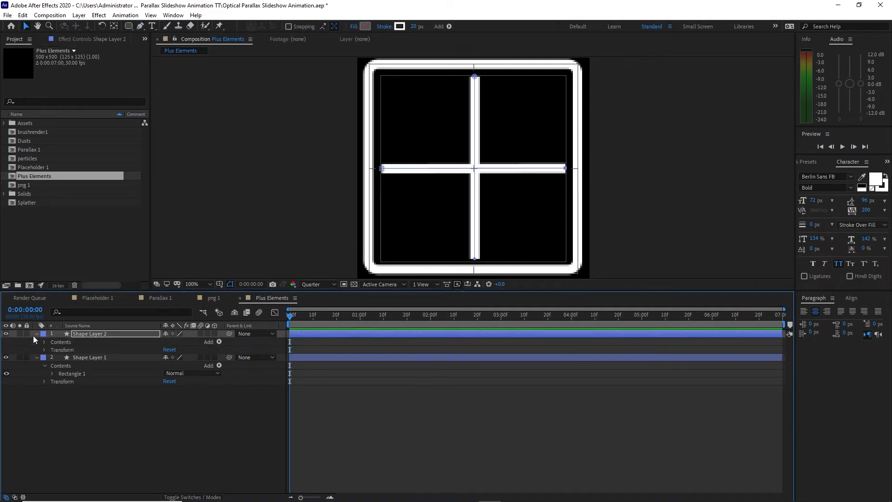
click(45, 342)
click(51, 350)
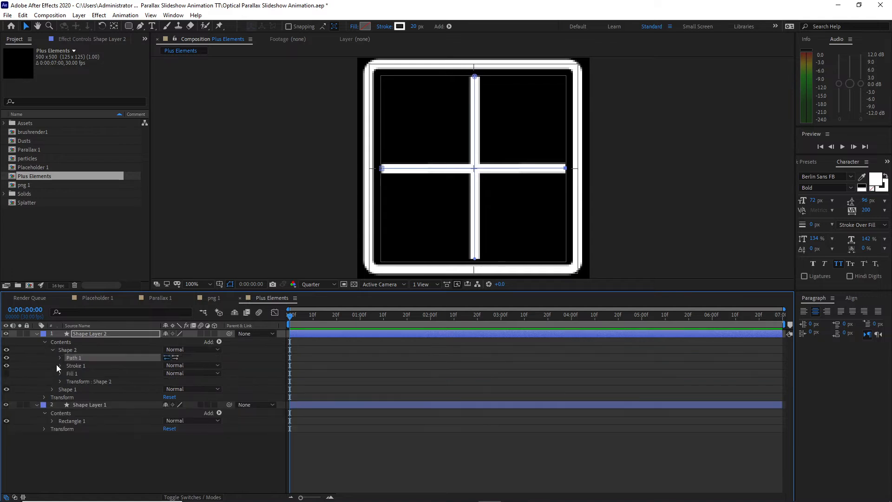
click(61, 367)
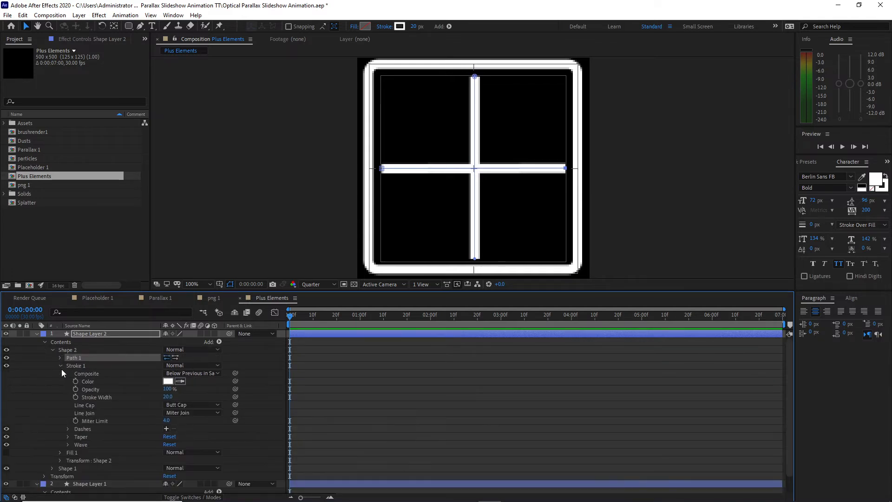
click(175, 405)
click(191, 425)
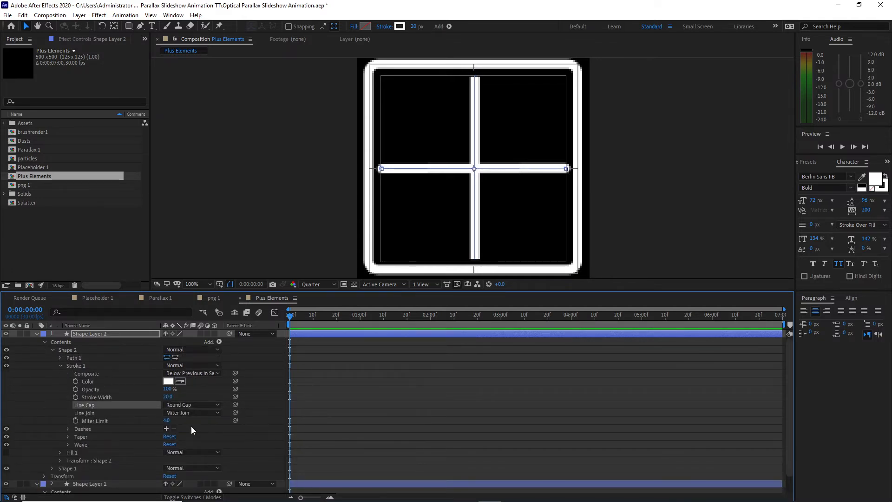
Set the vertical line's stroke (Shape 1) to Round Cap and collapse Shape Layer 2.
click(59, 366)
click(52, 350)
click(51, 357)
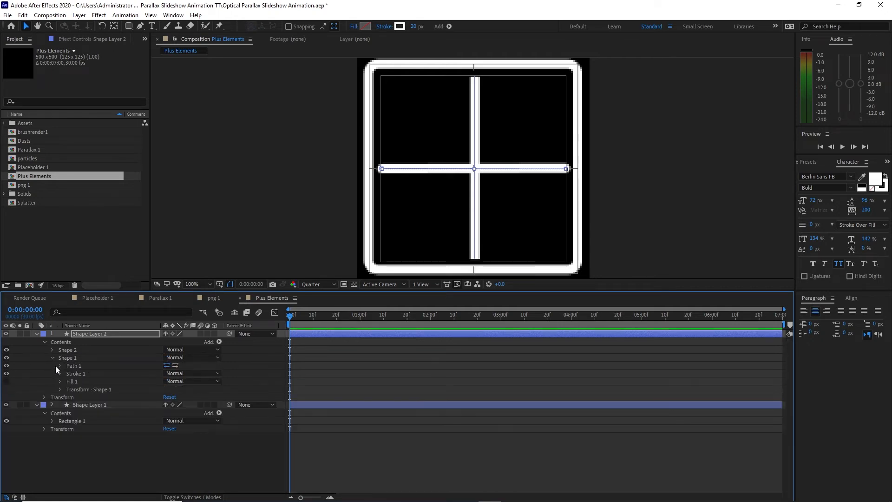
click(60, 373)
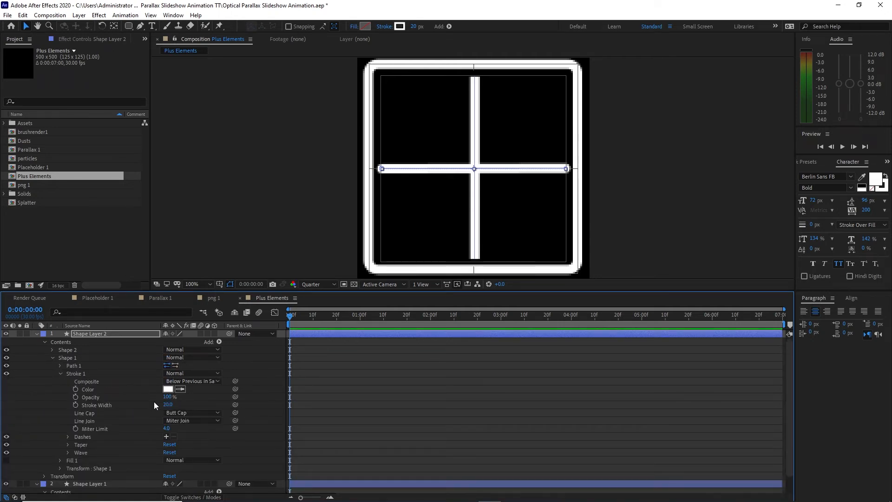
click(179, 413)
click(184, 433)
click(60, 374)
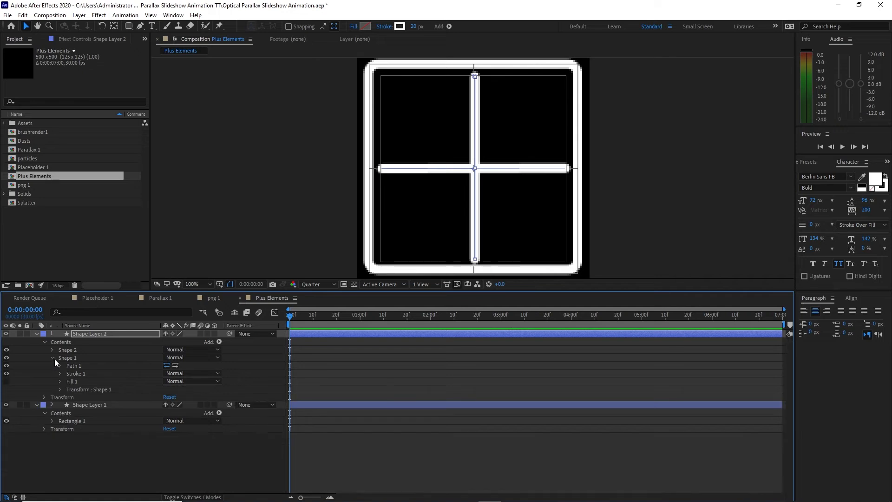
click(52, 357)
click(37, 334)
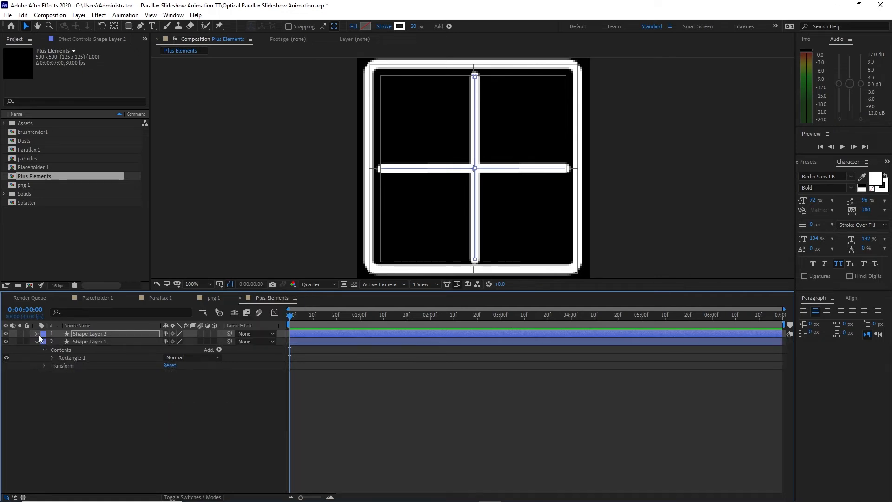
Add Trim Paths to the rounded rectangle's layer, Shape Layer 1, and set its Start to 95%.
click(220, 350)
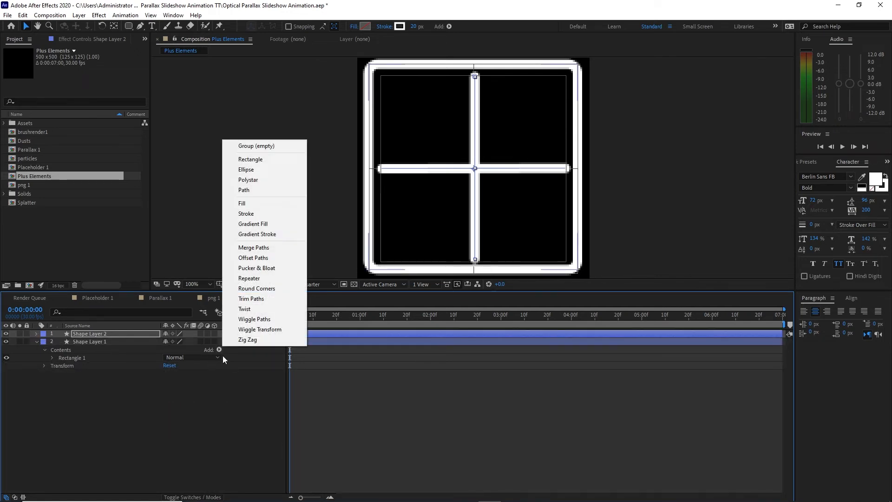
click(248, 299)
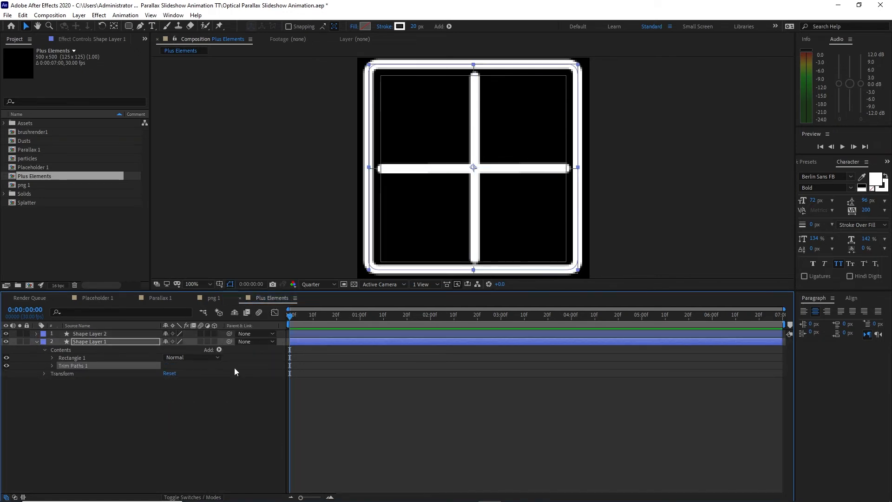
click(52, 366)
click(167, 373)
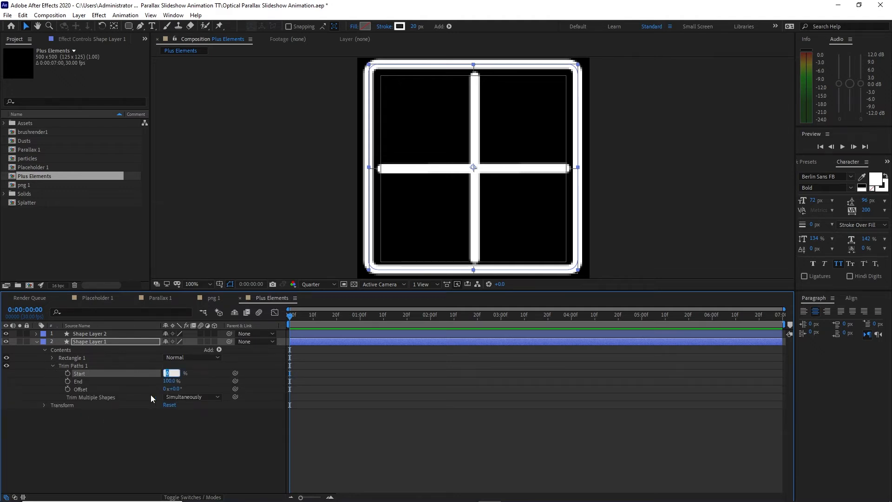
text(95.)
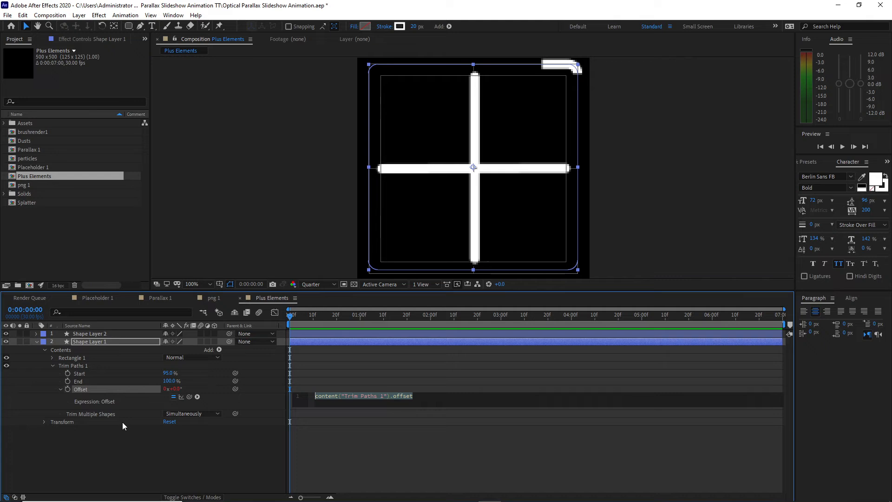
Give the Trim Paths Offset the expression time*50 and play back the composition to check the motion.
text(time)
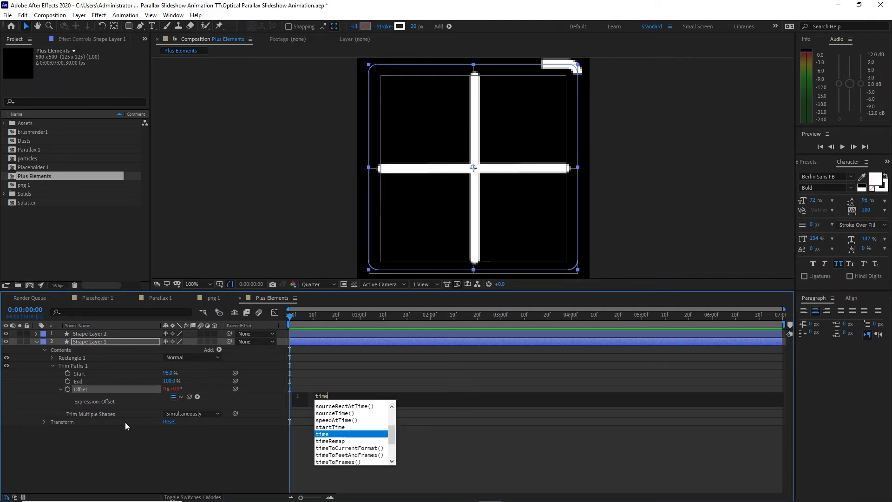
text(*50)
click(124, 422)
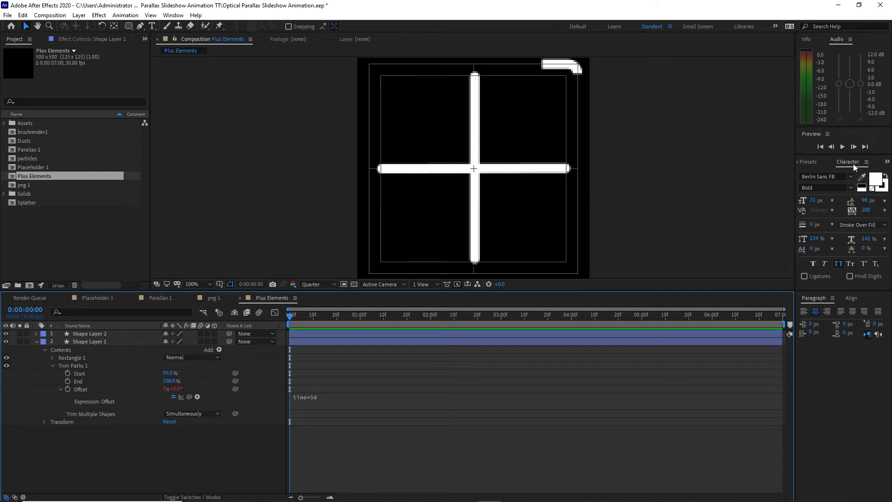
click(844, 146)
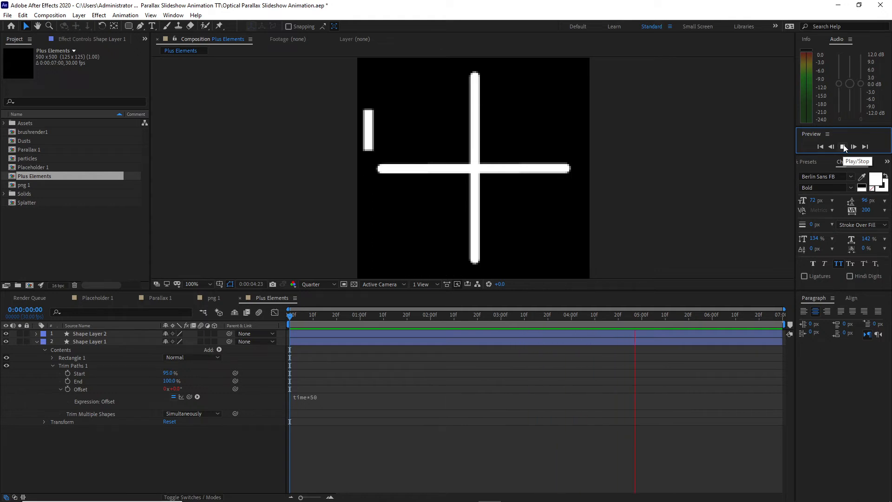
click(843, 146)
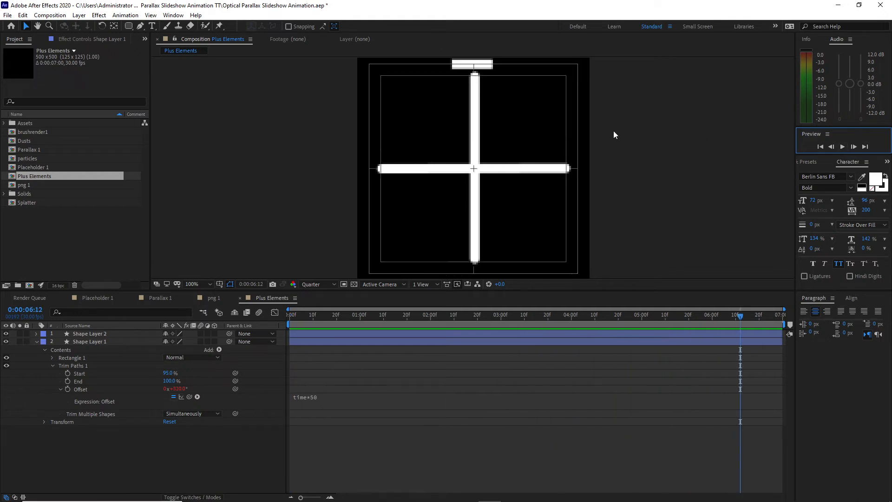
click(463, 107)
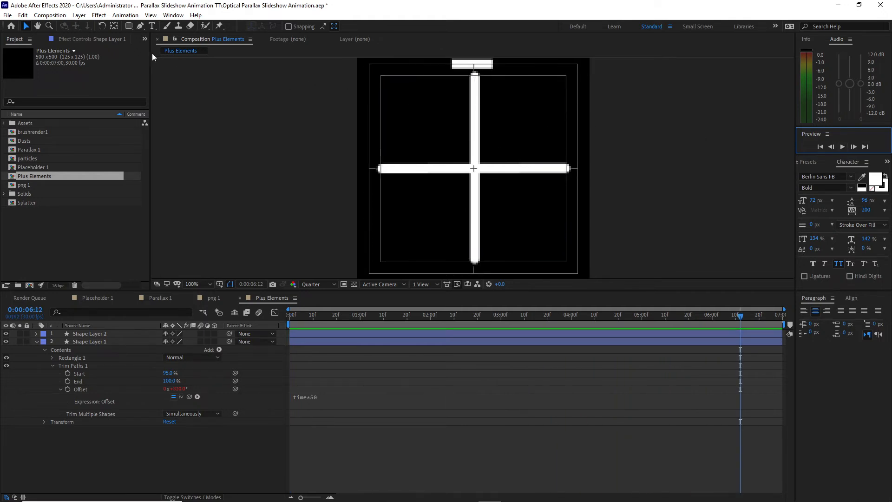
Create a new composition named Multiple Plus, 3840 × 2160 px, at 30 fps and lasting 7 seconds.
click(58, 16)
click(69, 28)
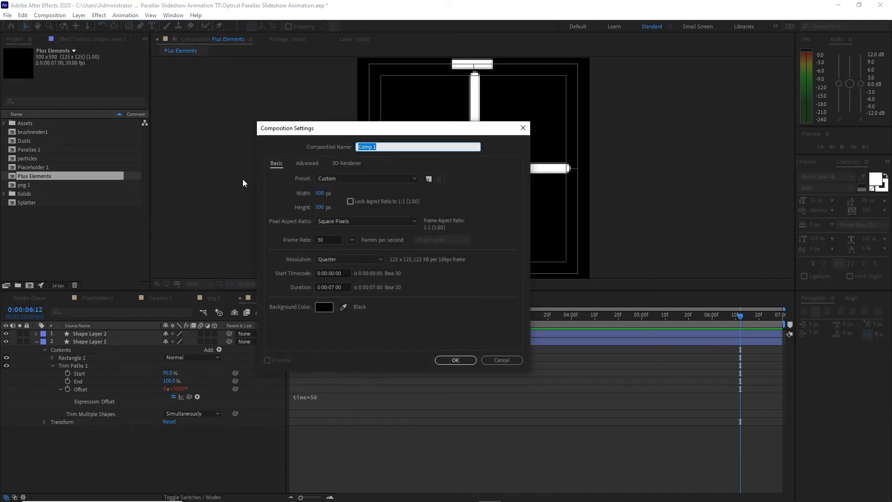
key(BackSpace)
text(Multiple Plus)
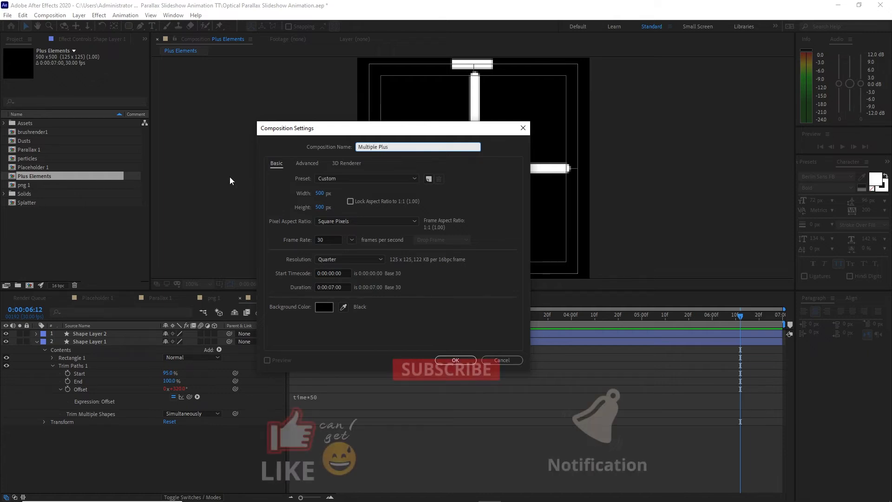
click(321, 195)
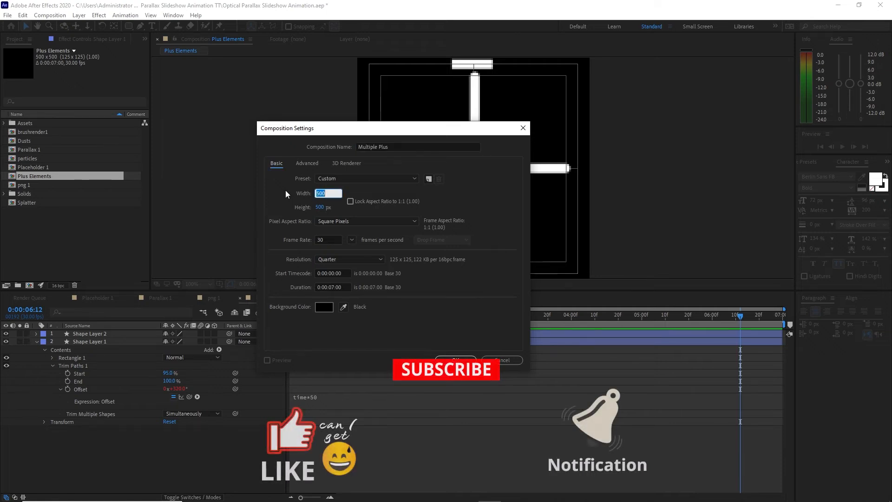
text(3840)
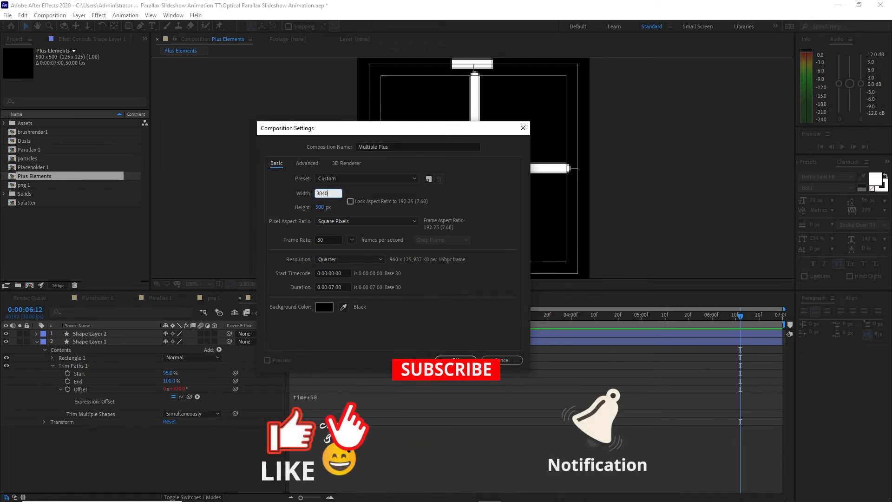
click(318, 209)
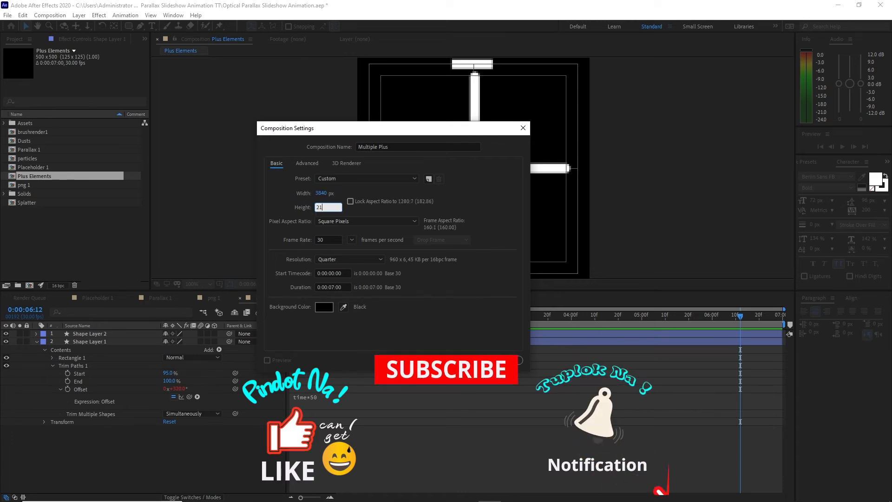
text(2160)
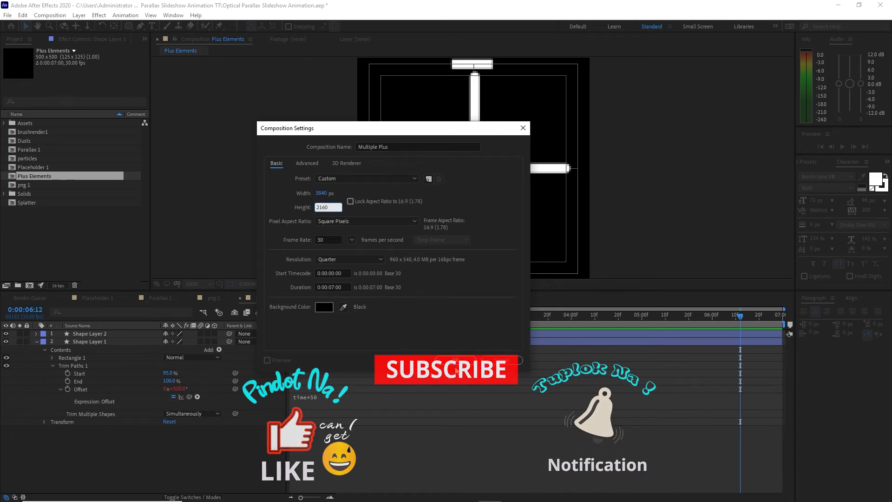
key(Return)
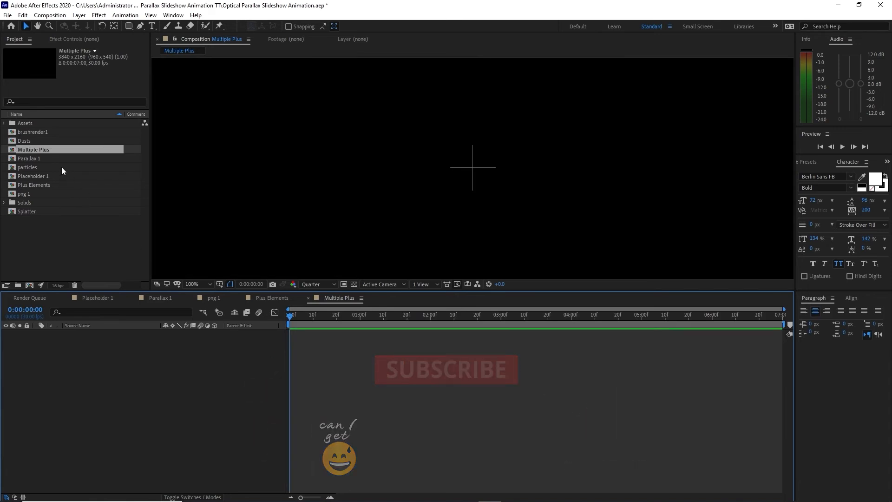
Add the Plus Elements composition to Multiple Plus and duplicate its layer until there are twelve copies.
drag(44, 185, 63, 356)
scroll(373, 195, down, 3)
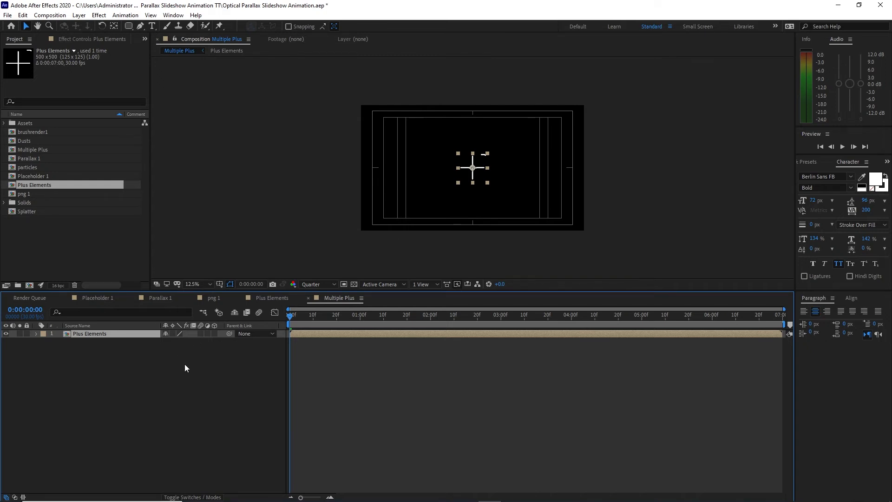
key(ctrl+d)
key(ctrl+d)
key(ctrl+d)
key(ctrl+d)
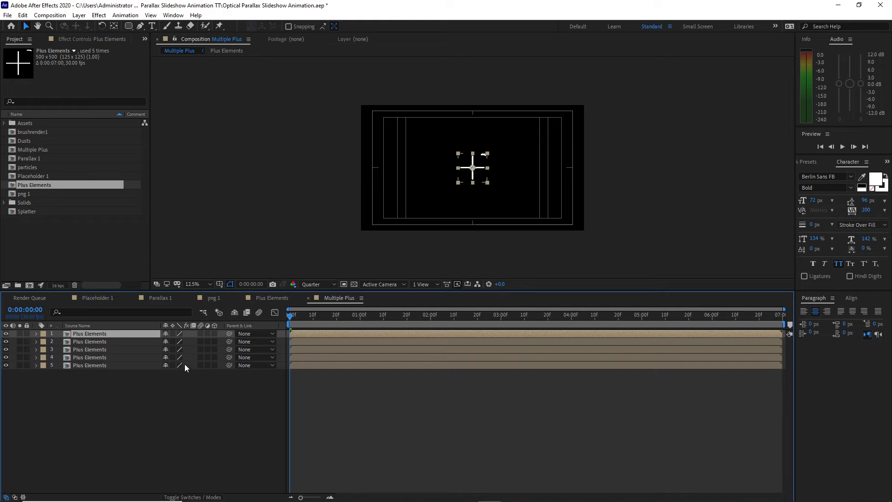
key(ctrl+d)
key(ctrl+d)
key(ctrl+d)
key(ctrl+d)
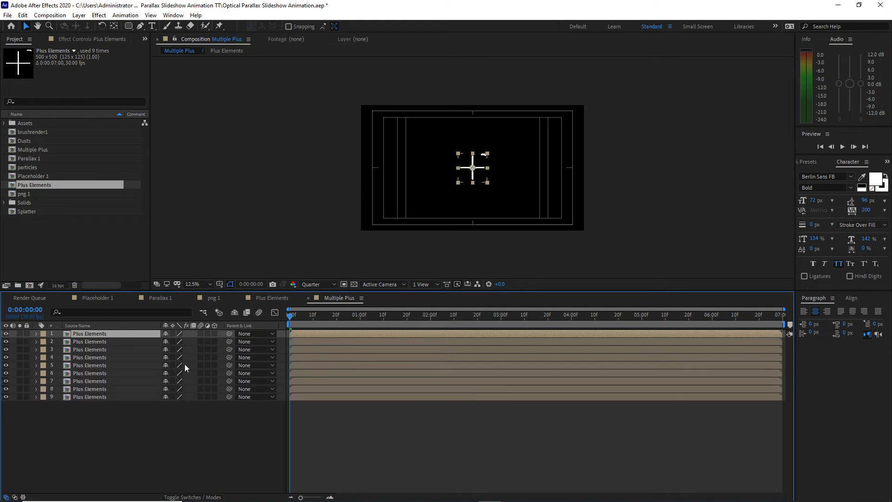
key(ctrl+d)
key(ctrl+d)
key(ctrl+d)
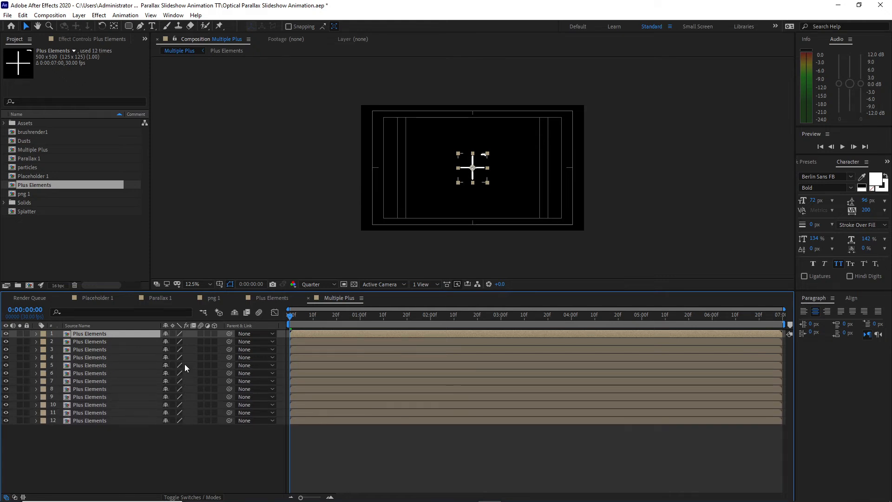
Scatter the stacked Plus Elements copies from the centre to separate spots across the whole frame.
click(515, 213)
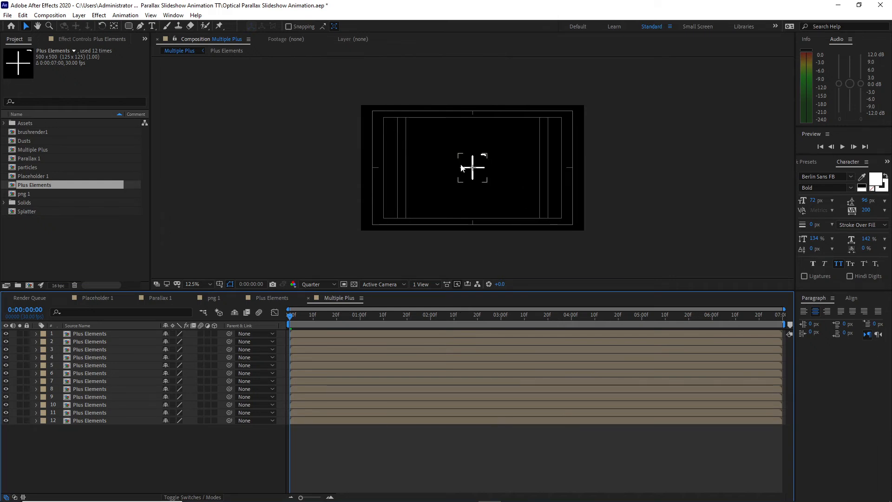
drag(462, 168, 574, 210)
drag(473, 167, 511, 207)
drag(473, 168, 422, 213)
drag(471, 168, 394, 158)
drag(473, 168, 523, 169)
drag(473, 168, 440, 144)
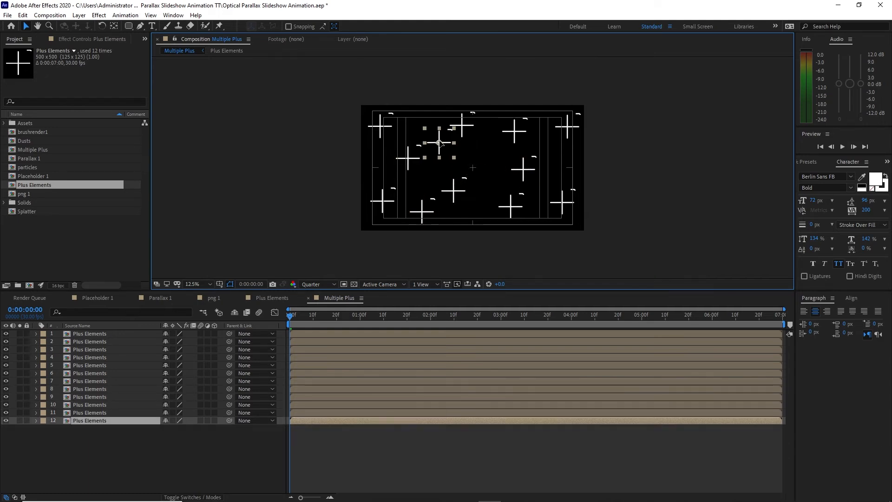
Reveal the Scale property of all twelve Plus Elements layers, enlarge the timeline area and deselect the layers.
drag(89, 441, 115, 331)
key(s)
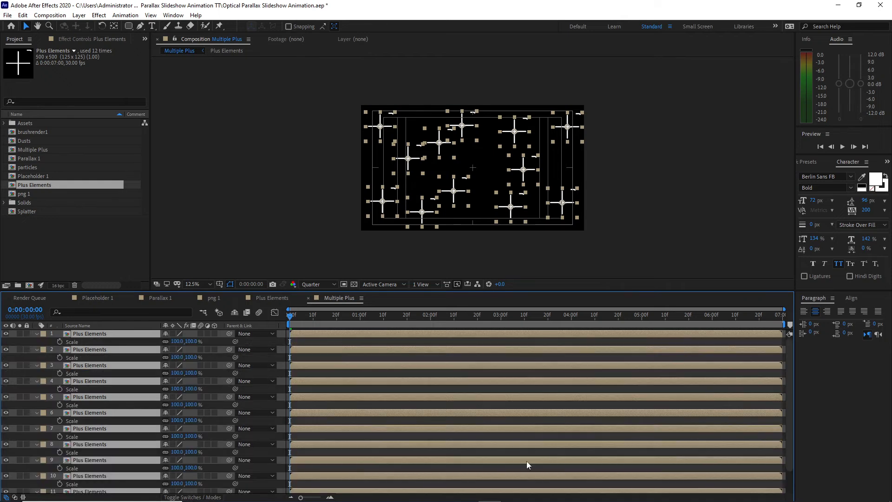
drag(662, 292, 657, 238)
click(188, 473)
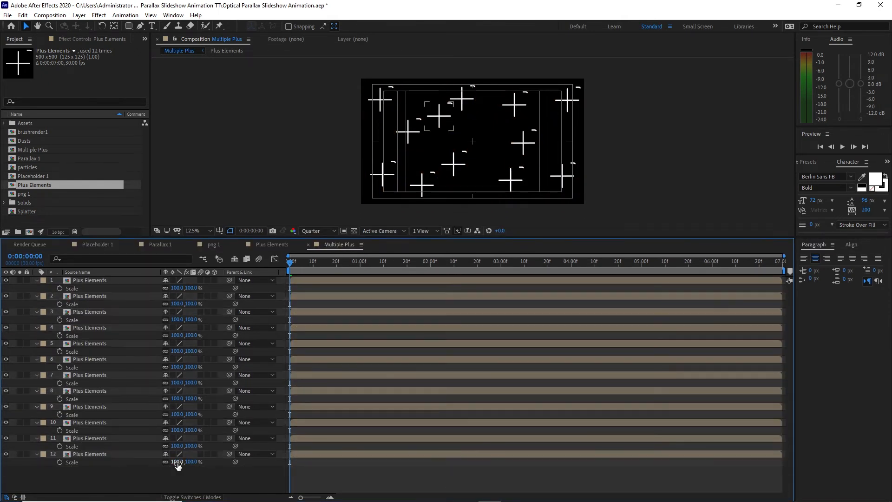
Scale Plus Elements layer 12 to 15%, layer 11 to 10%, layer 9 to 15% and layer 10 to 5%.
click(178, 462)
text(15)
click(179, 446)
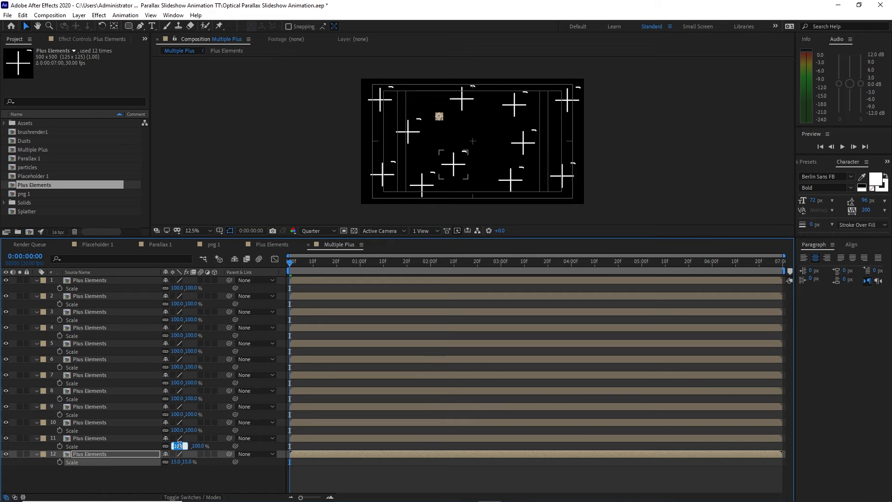
text(10)
click(179, 414)
text(1)
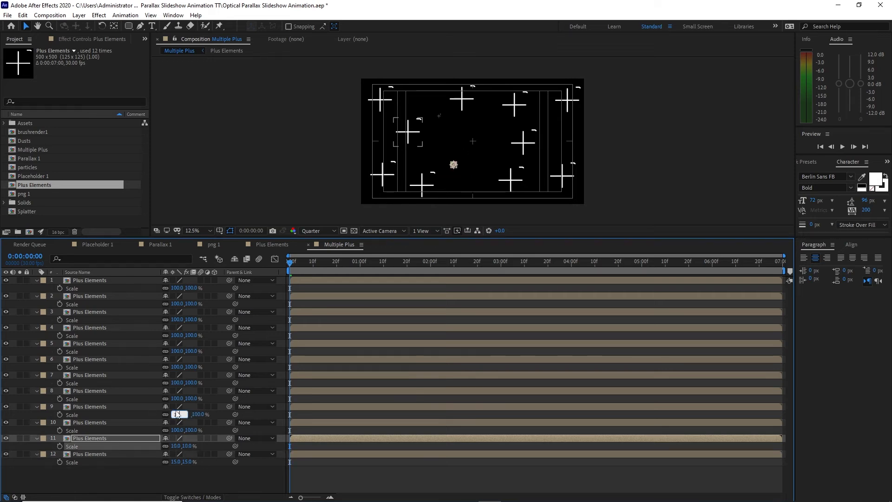
text(5)
click(176, 430)
text(5)
Scale Plus Elements layer 7 to 5%, layer 8 to 20%, layer 5 to 12% and layer 3 to 14%.
click(180, 383)
text(5)
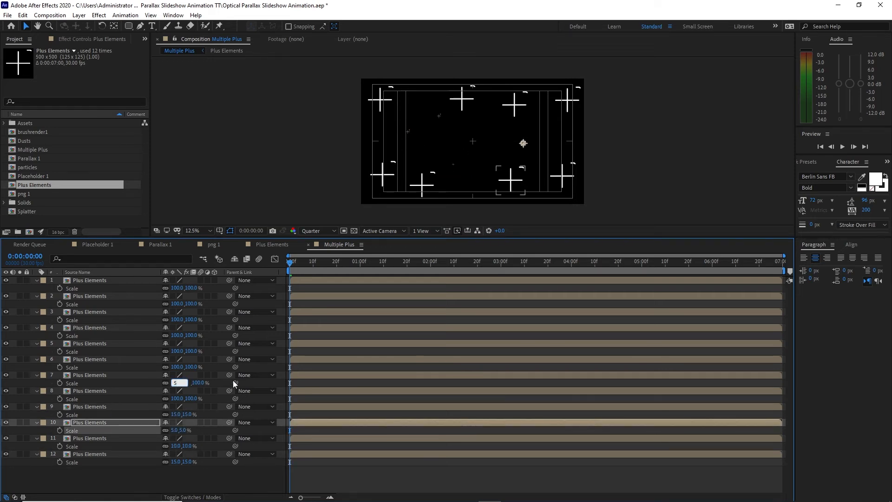
click(180, 398)
text(20)
click(175, 351)
text(12)
click(179, 319)
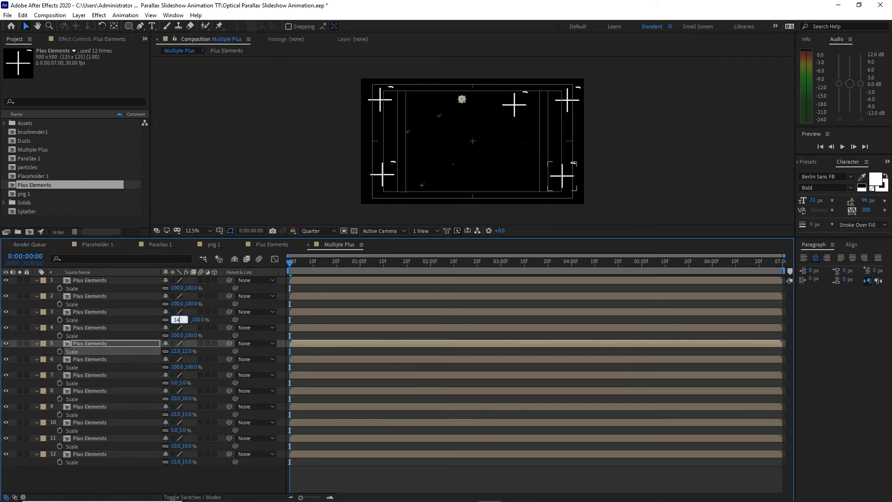
text(14)
Scale Plus Elements layer 1 to 20%, layer 2 to 16%, layer 4 to 5% and layer 6 to 10%, then deselect the layers.
click(179, 288)
text(3)
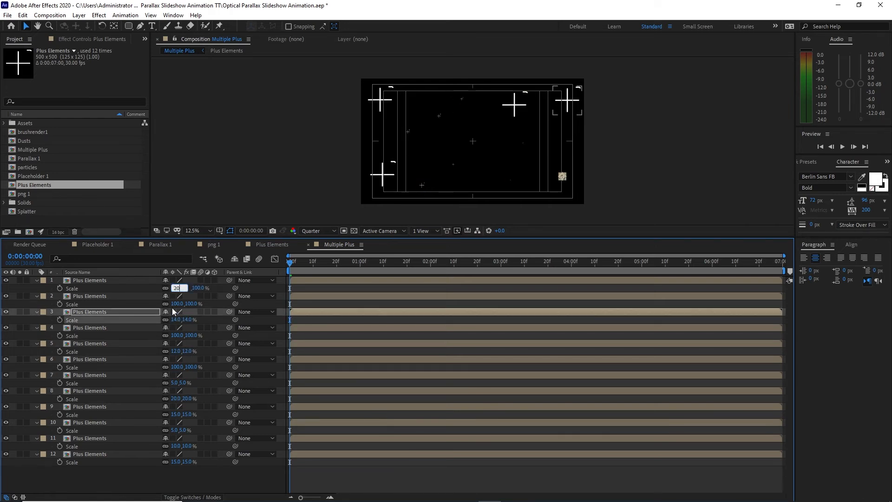
click(176, 303)
text(16)
click(176, 335)
text(5)
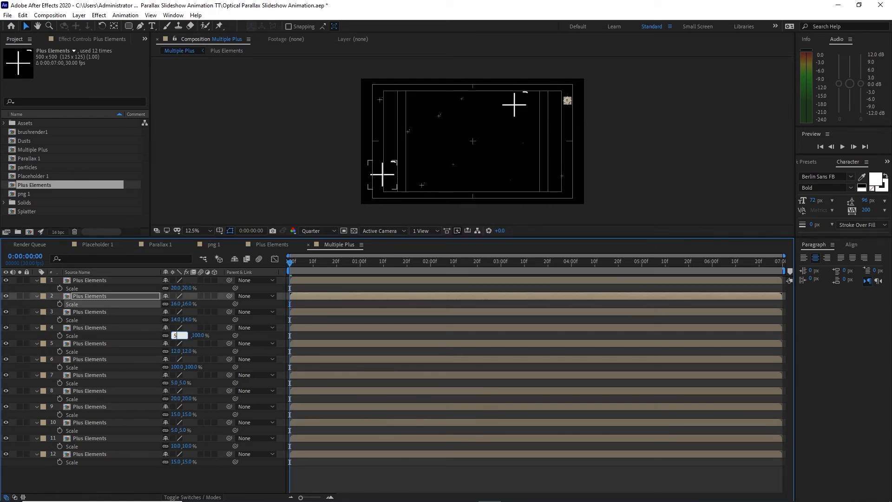
click(177, 367)
text(10)
click(165, 485)
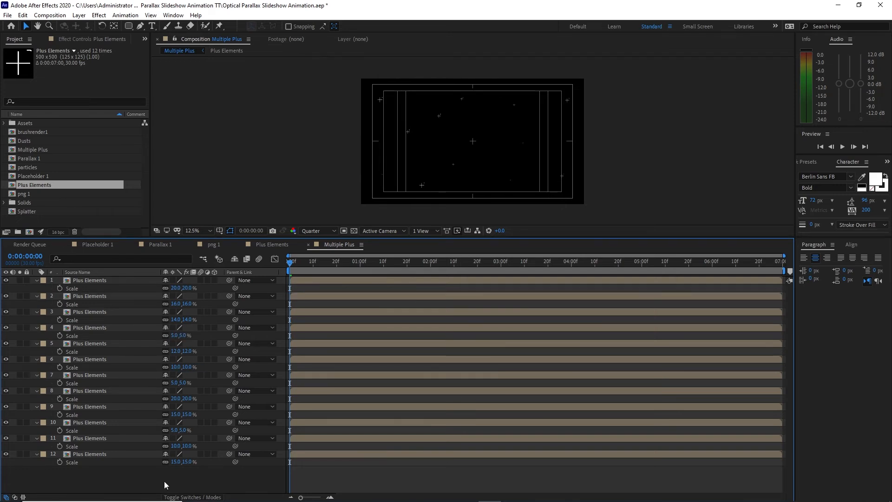
Turn all twelve Plus Elements layers into 3D layers and collapse their properties.
drag(105, 466, 136, 276)
click(215, 280)
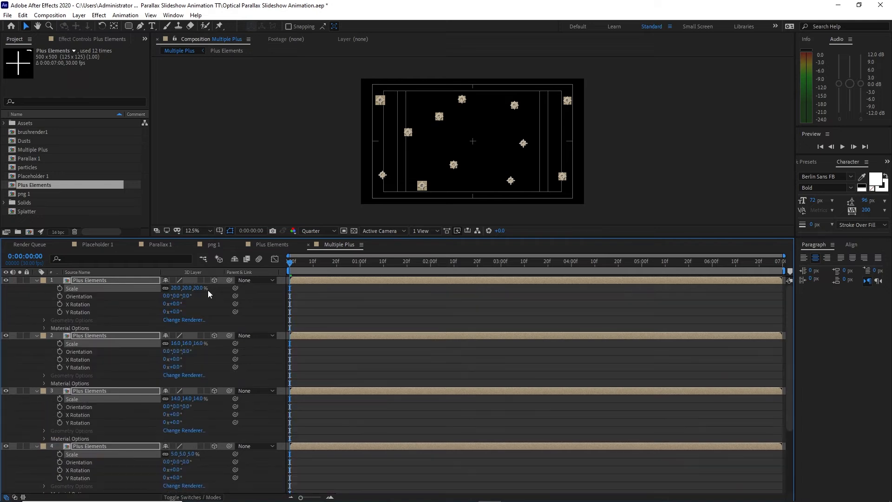
click(37, 280)
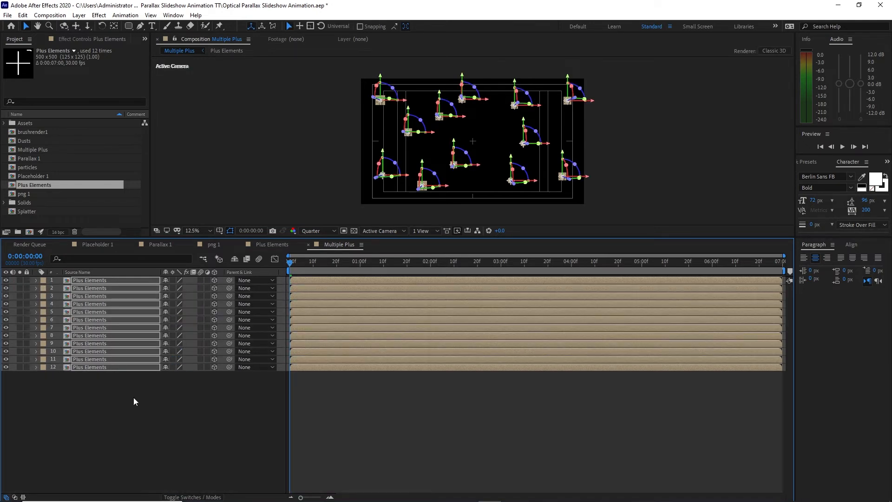
Add a null object to Multiple Plus, make it a 3D layer and reveal its Position property.
click(79, 14)
mouse_move(104, 26)
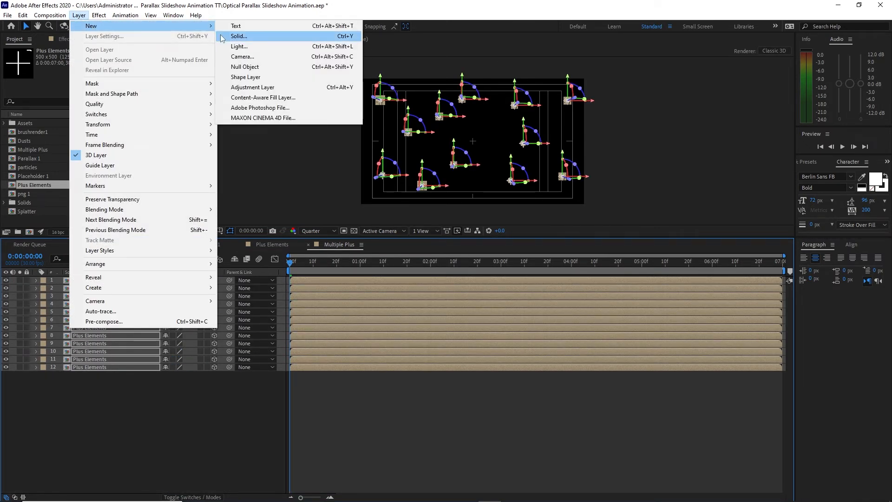
click(243, 66)
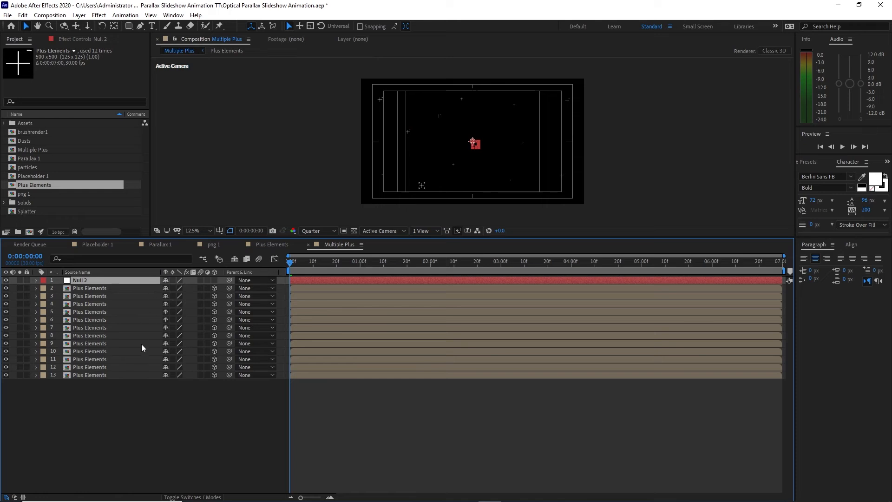
click(215, 279)
key(p)
Parent all twelve Plus Elements layers to the null object.
click(115, 395)
drag(114, 395, 112, 295)
drag(230, 298, 135, 279)
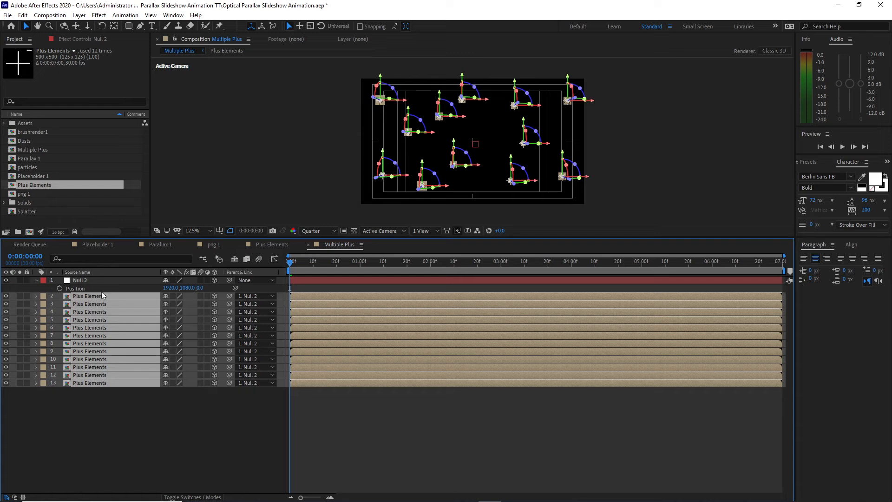
Keyframe the null's Position at the start of the timeline with a Z value of about -3537.
click(58, 289)
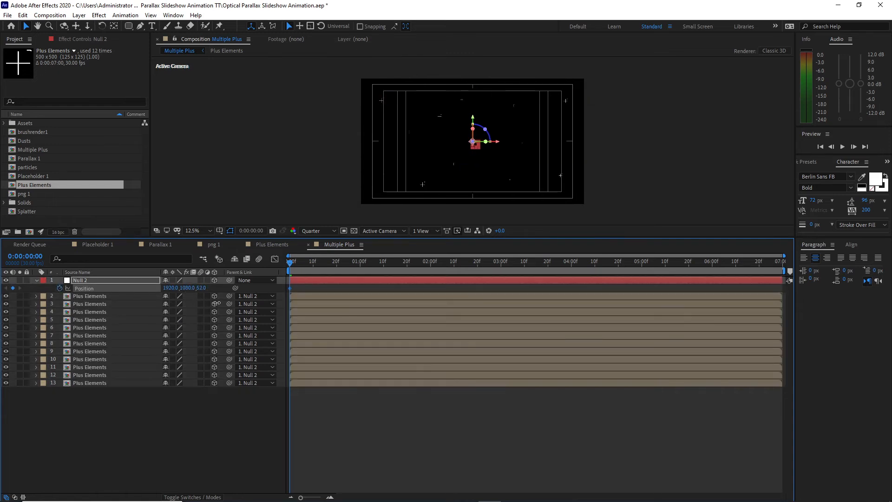
drag(204, 287, 30, 295)
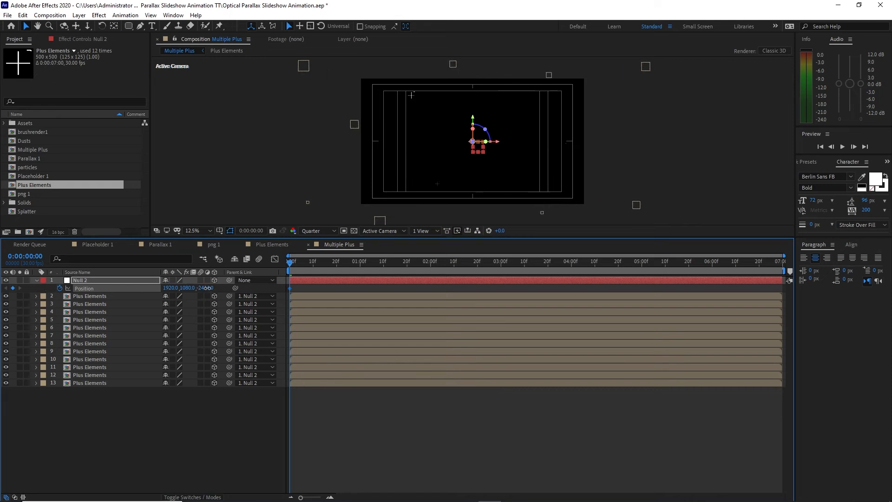
drag(207, 288, 144, 295)
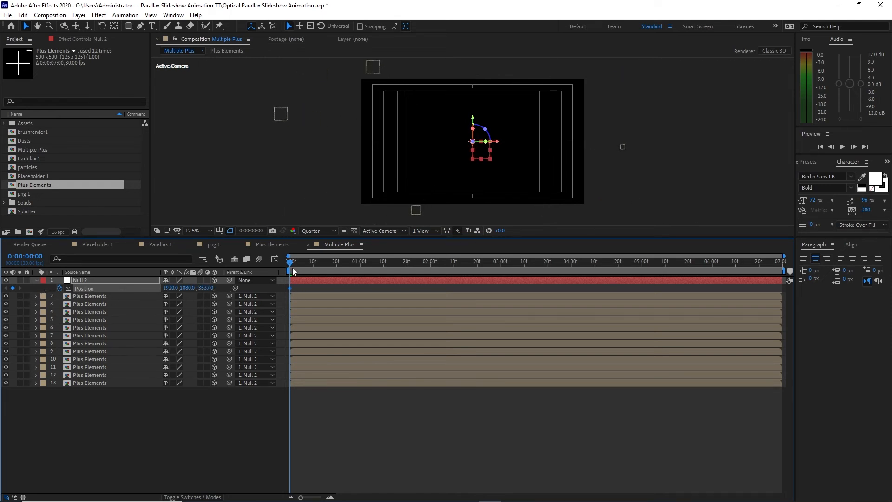
Set the null's Z position to 0 at 6 seconds and preview the plus field's motion.
drag(315, 261, 712, 274)
click(205, 288)
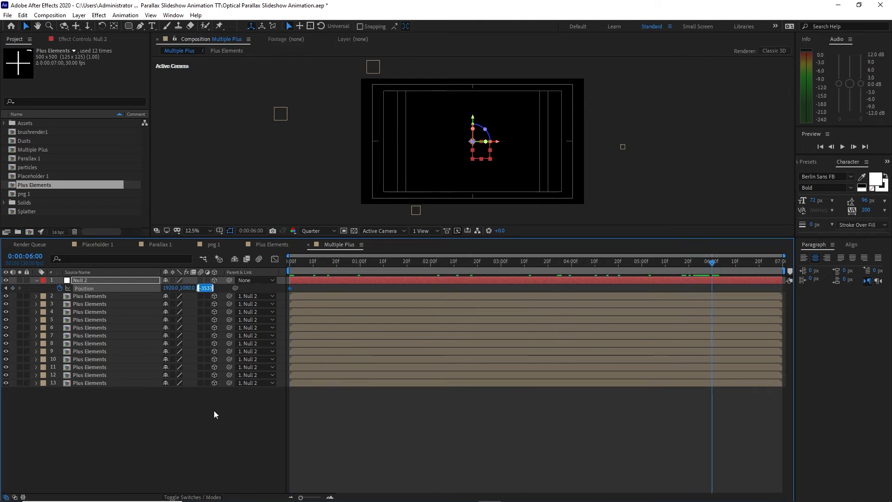
text(0)
click(214, 411)
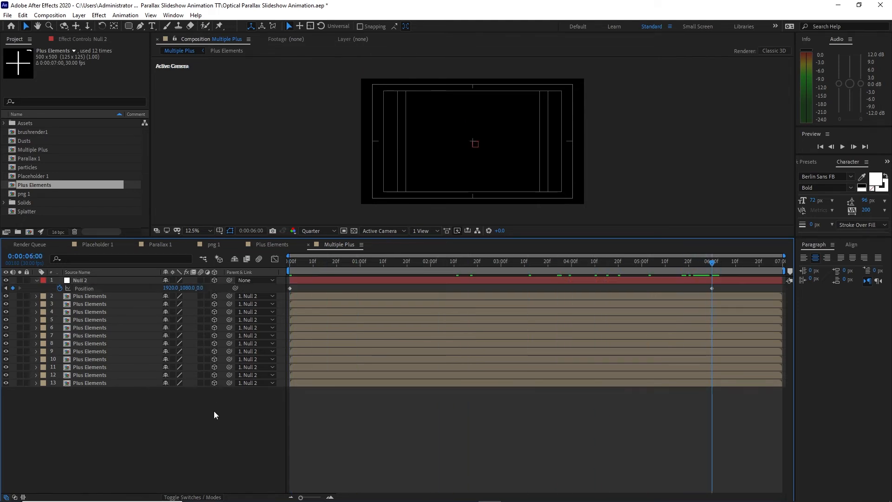
click(843, 146)
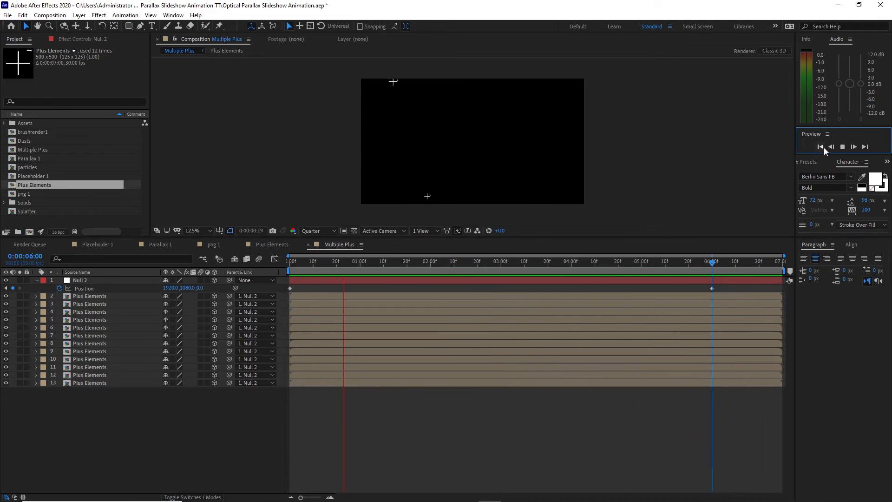
click(843, 147)
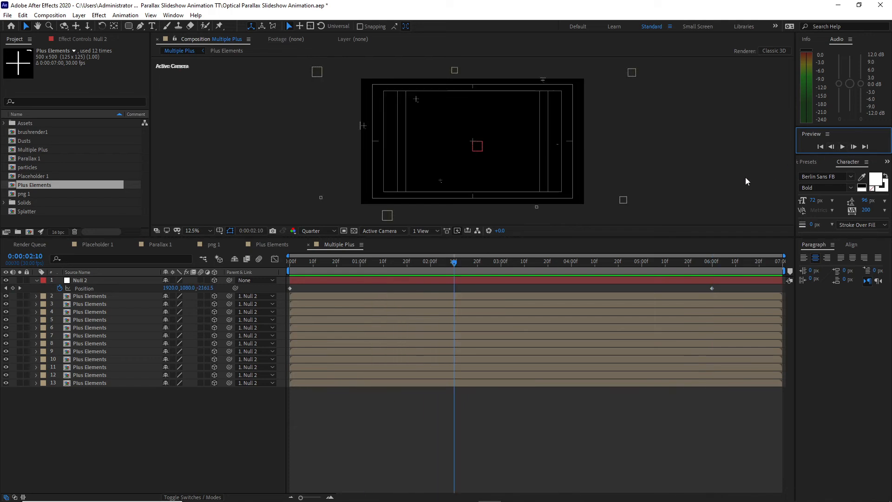
Add the Multiple Plus composition to Parallax 1, between the Camera 1 and Splatter layers.
click(165, 244)
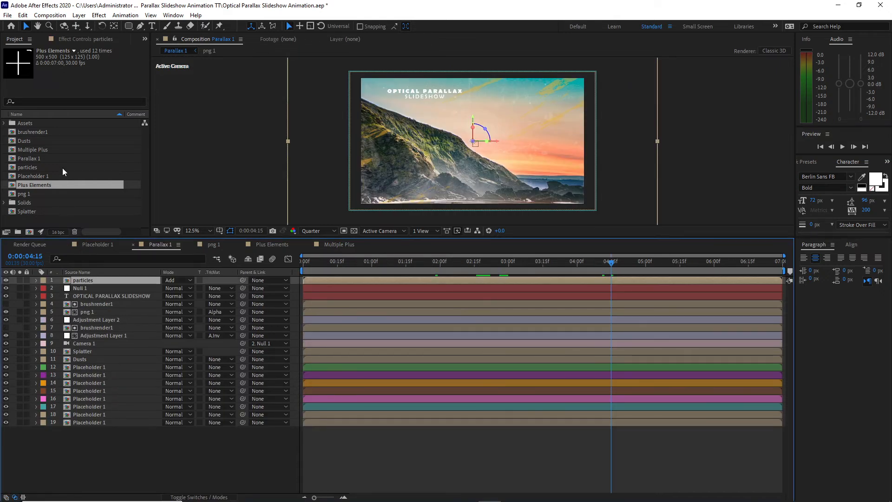
drag(47, 149, 88, 349)
scroll(429, 157, down, 2)
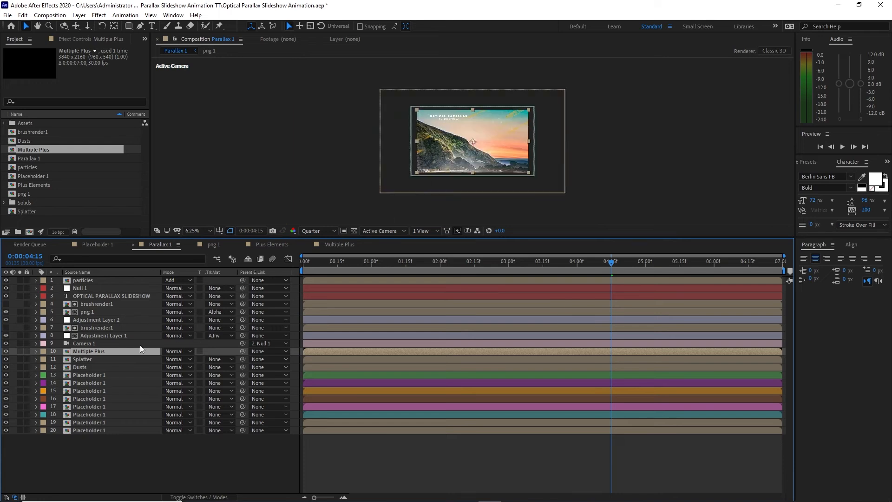
Set the Multiple Plus layer's opacity to 50% and collapse its properties.
key(t)
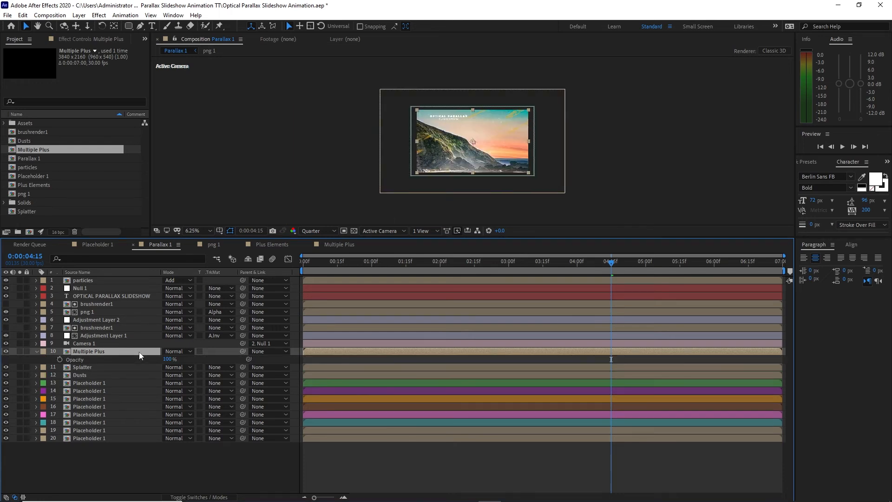
click(163, 359)
text(50)
click(163, 462)
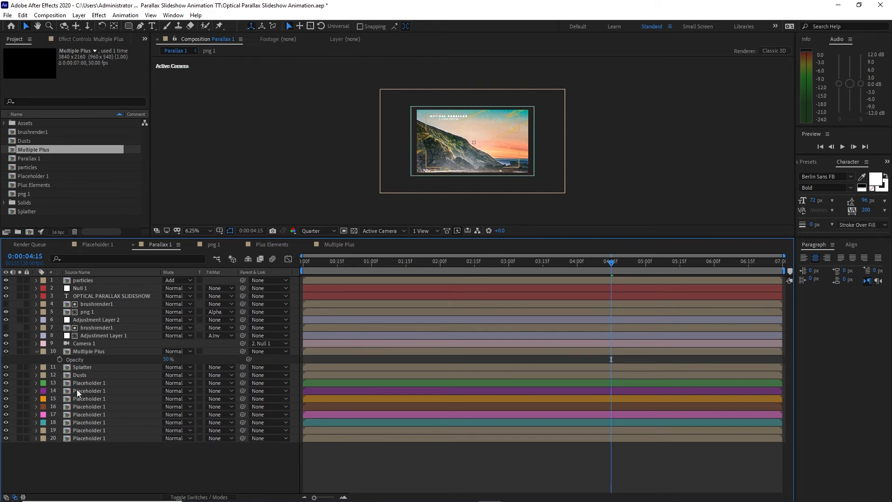
click(37, 352)
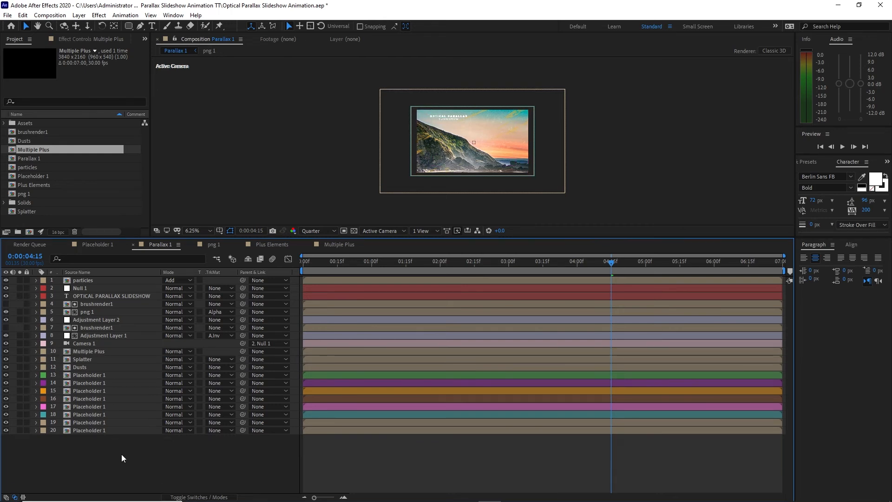
Preview the Parallax 1 composition with the plus overlay.
scroll(405, 213, up, 2)
scroll(405, 214, down, 1)
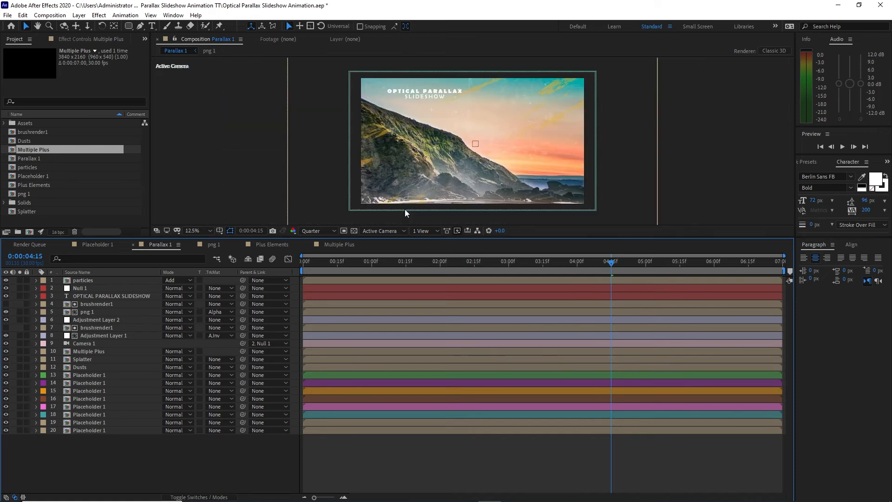
click(844, 148)
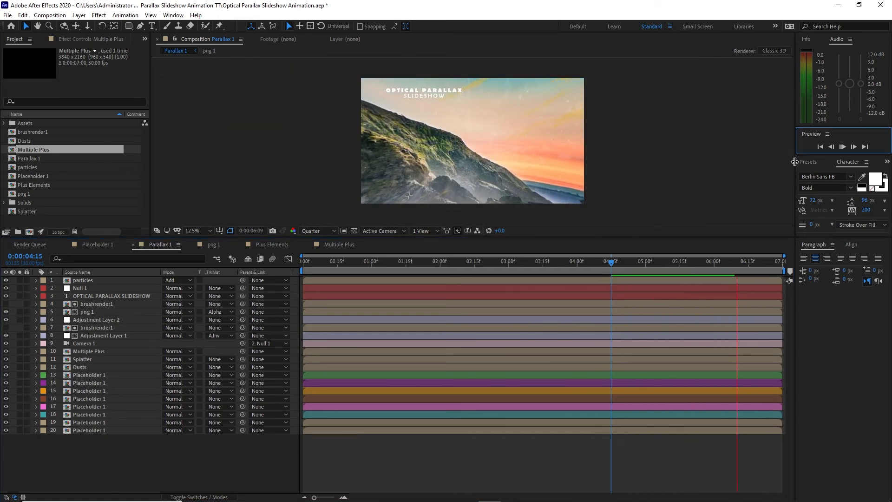
click(843, 149)
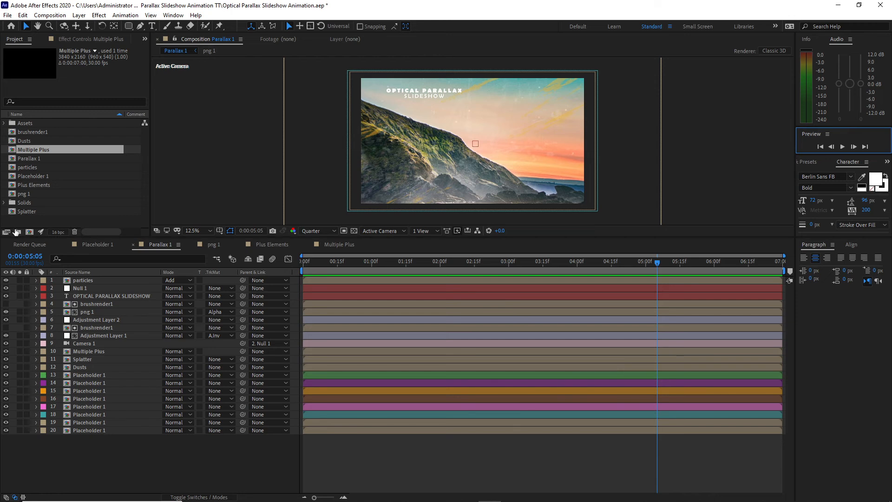
Create a project folder named Scene 1 and move all the compositions, including Splatter, into it.
click(17, 231)
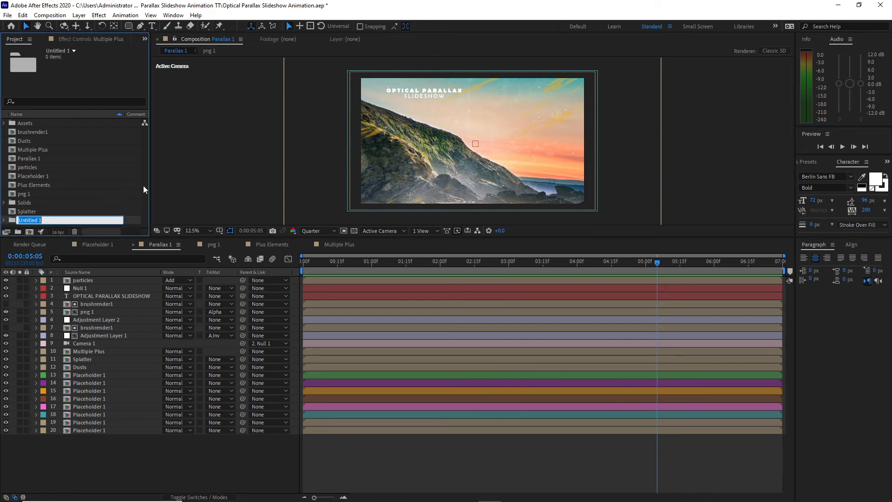
text(Scene)
drag(14, 130, 51, 201)
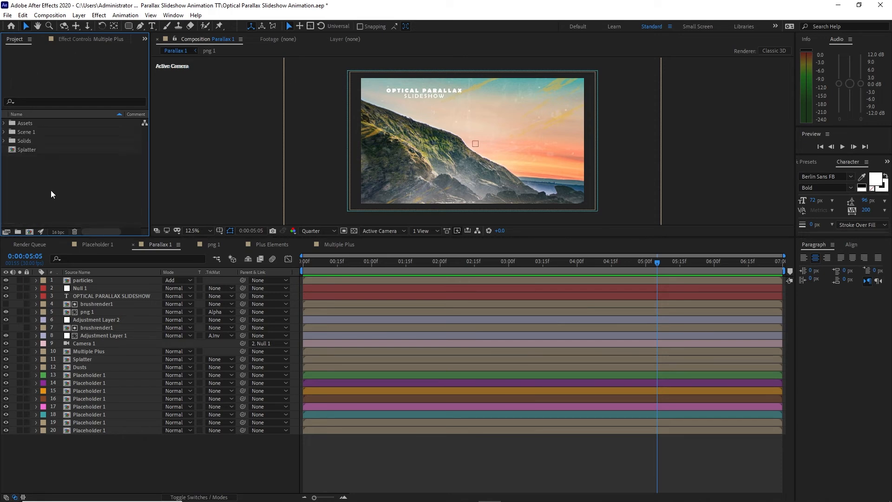
click(41, 148)
drag(41, 147, 28, 132)
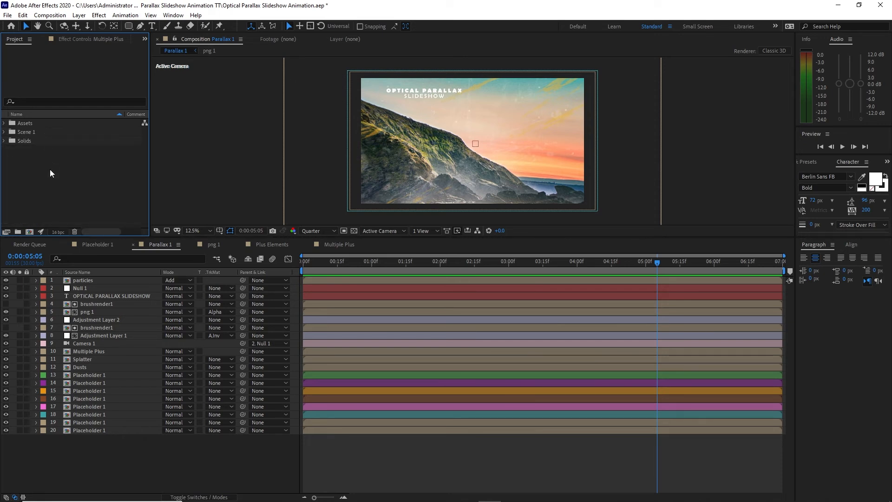
Create a second project folder named Scene 2.
click(18, 231)
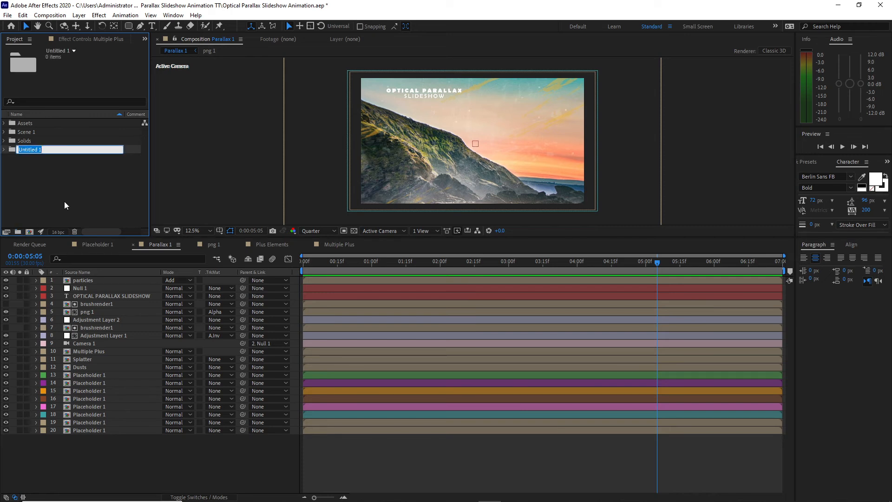
text(Scene 2)
key(Return)
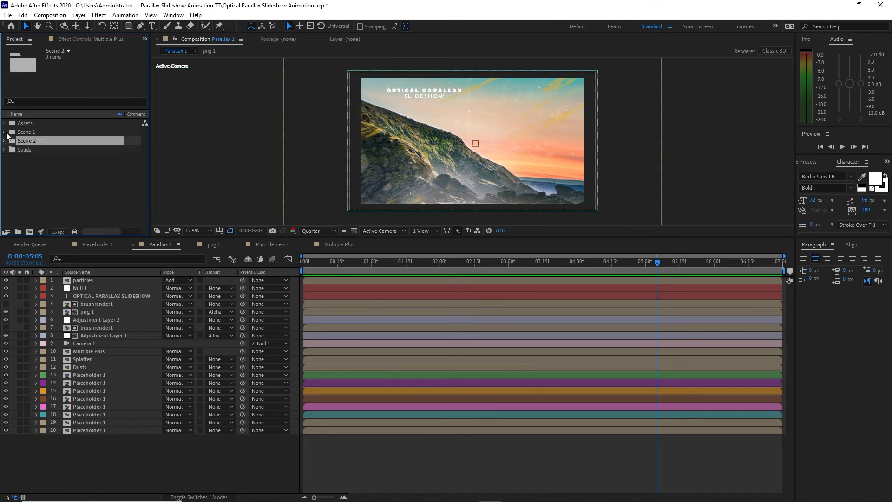
Duplicate all the compositions in Scene 1, move the copies into Scene 2 and expand only the Scene 2 folder.
click(5, 132)
drag(12, 141, 48, 209)
click(23, 15)
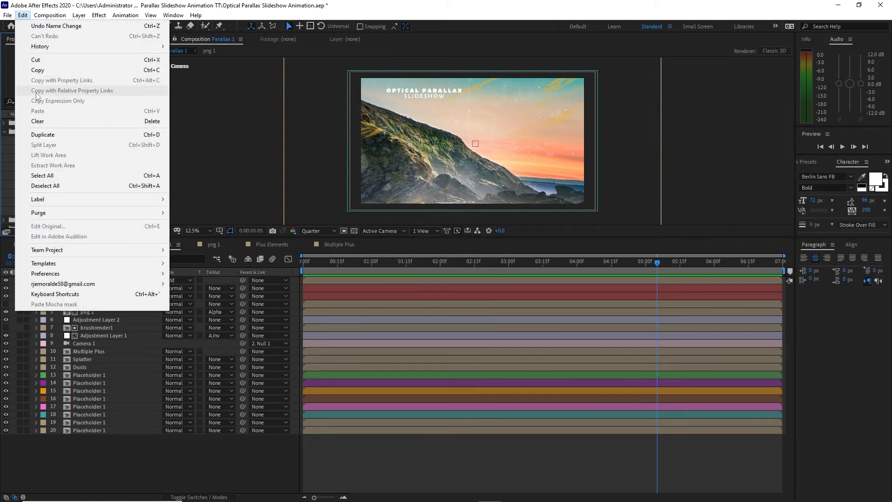
click(43, 134)
drag(147, 135, 104, 204)
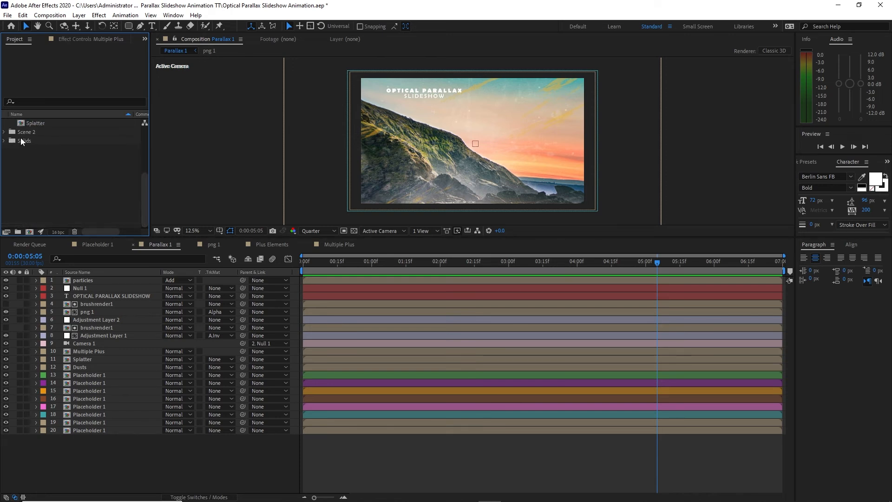
scroll(22, 139, up, 4)
click(5, 132)
click(5, 141)
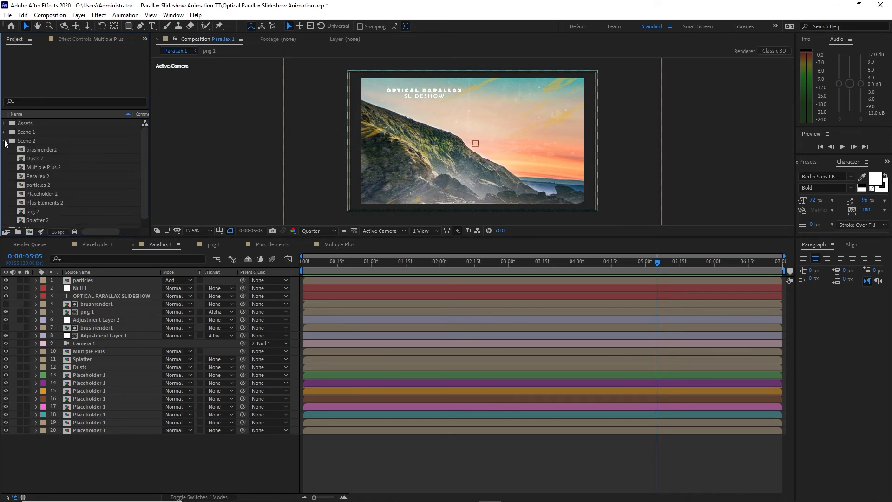
Open all the Scene 2 compositions, close the timelines except brushrender2, Dusts 2, Parallax 2, Placeholder 2 and png 2, and collapse the Scene 2 folder.
drag(8, 145, 48, 225)
double_click(22, 184)
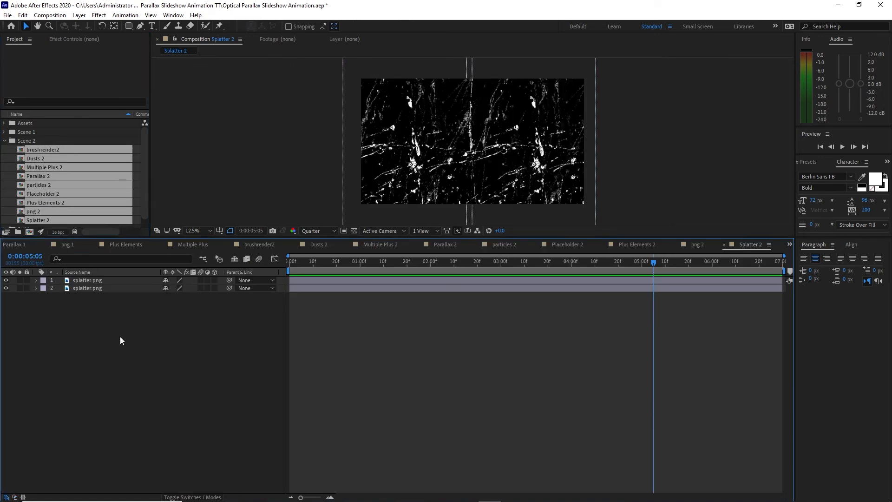
click(724, 245)
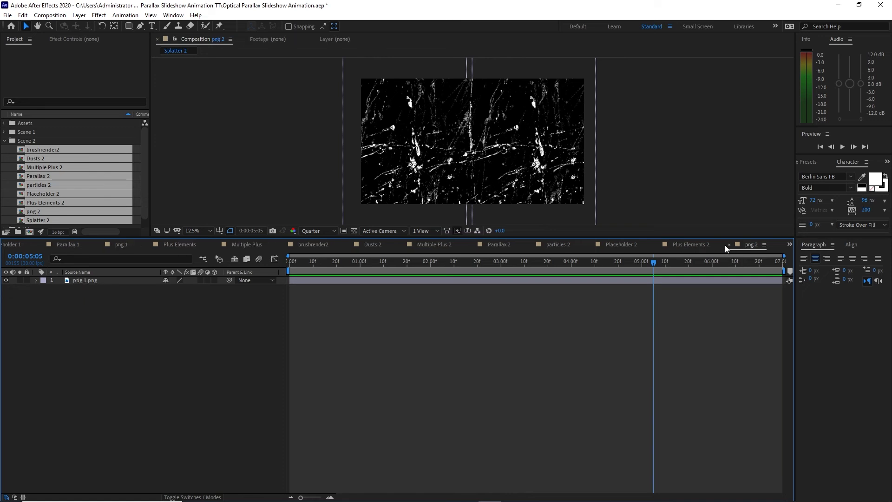
click(657, 245)
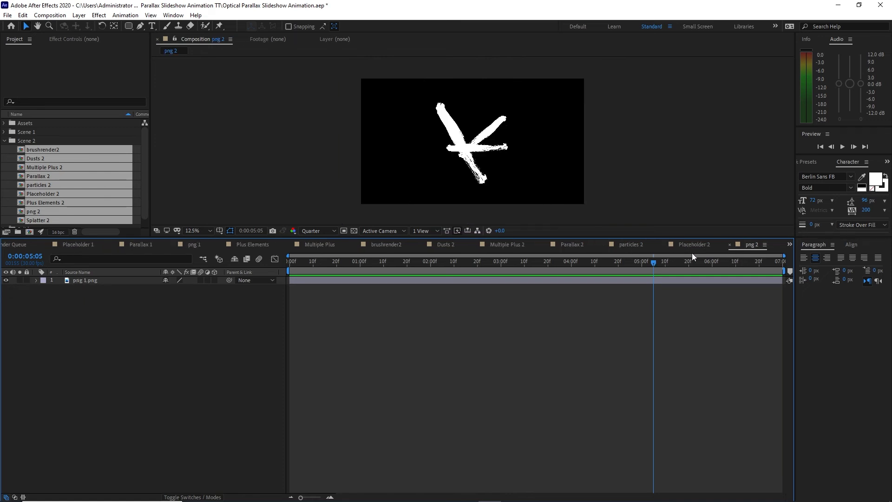
click(603, 245)
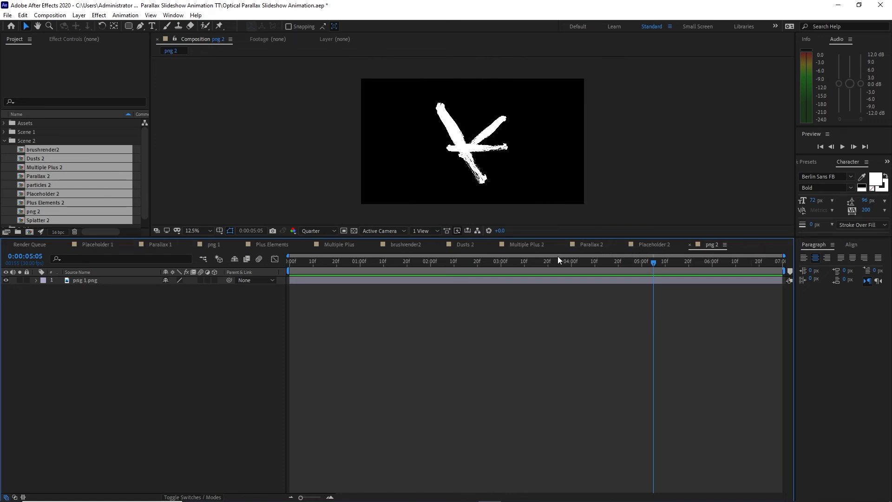
click(494, 245)
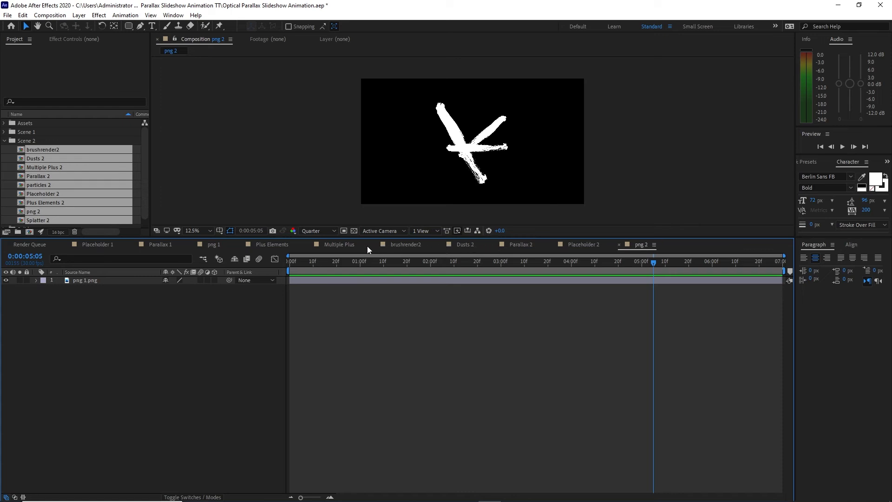
click(308, 245)
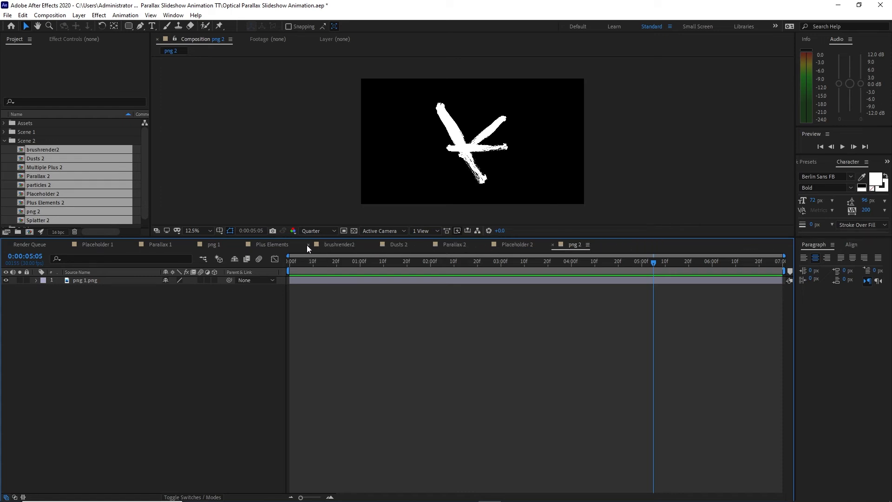
click(239, 245)
click(191, 245)
click(132, 245)
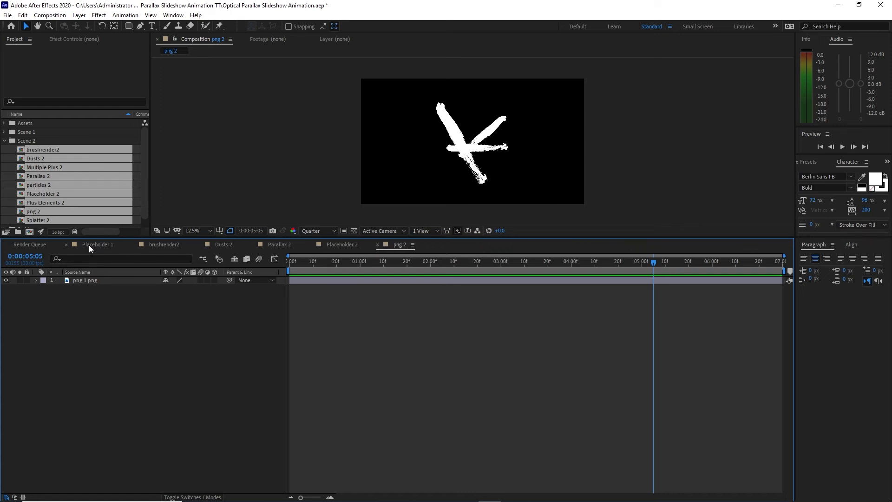
click(68, 245)
click(4, 141)
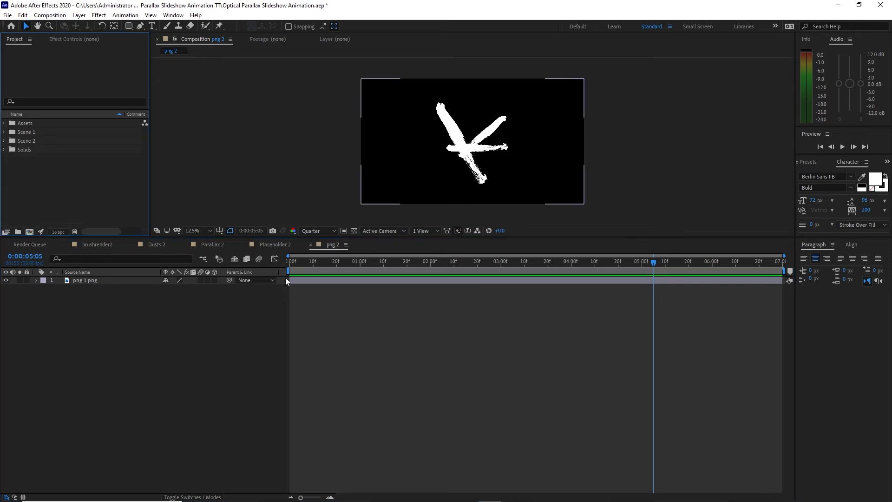
In Placeholder 2, replace the beach photo with the pexels 2398220 tent photo from the Image assets folder and scale it to 54%.
click(280, 247)
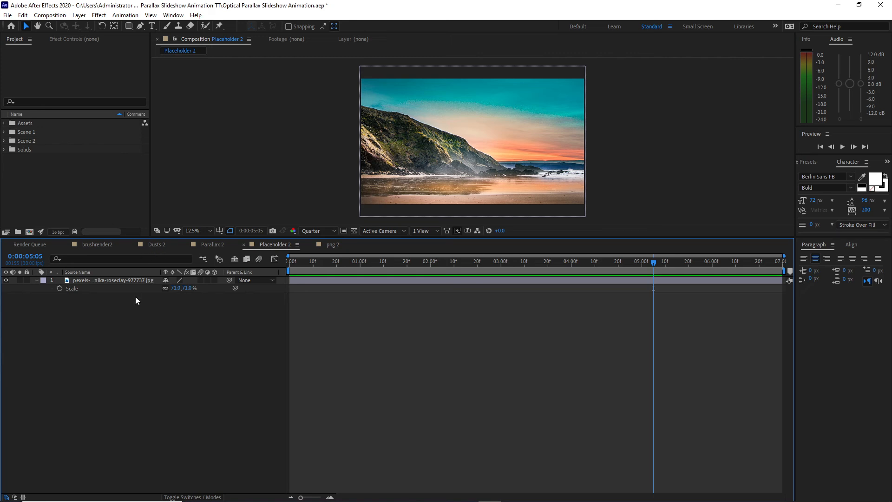
click(135, 281)
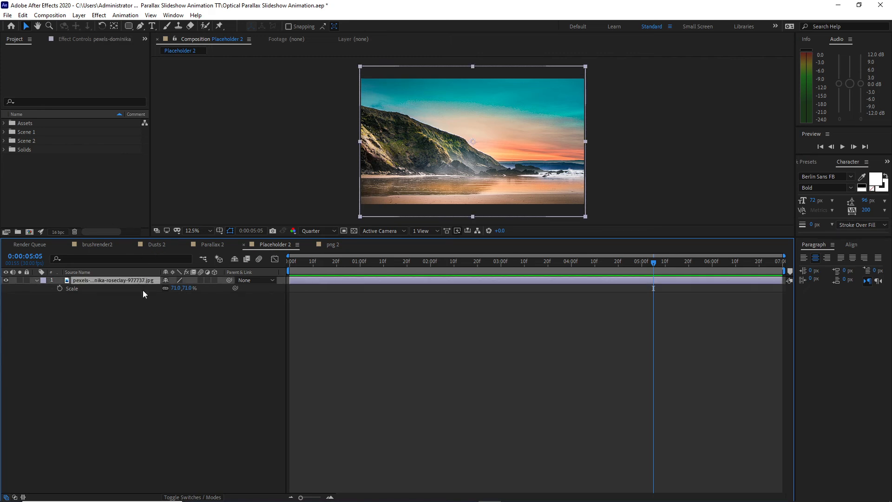
key(Delete)
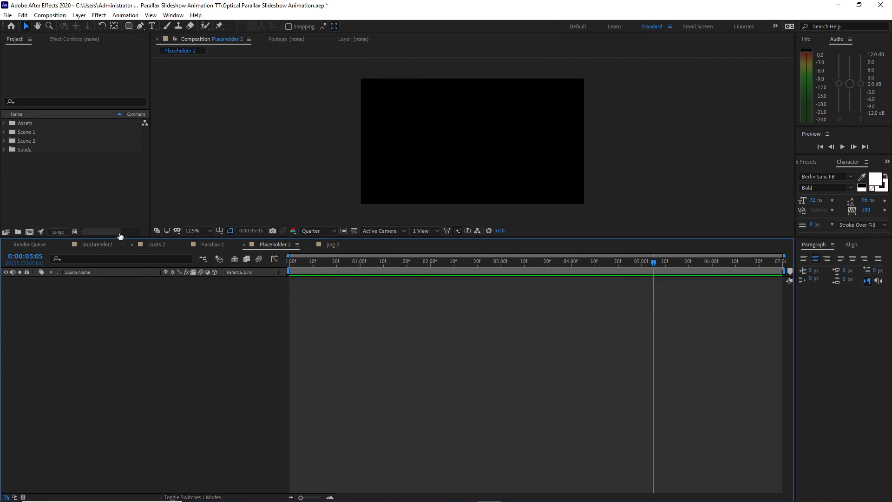
click(4, 124)
click(14, 141)
click(63, 149)
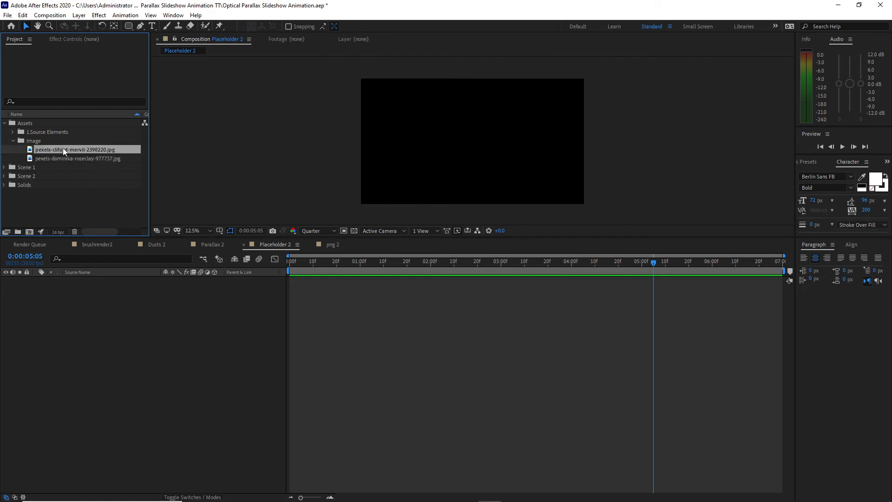
drag(63, 149, 79, 312)
key(s)
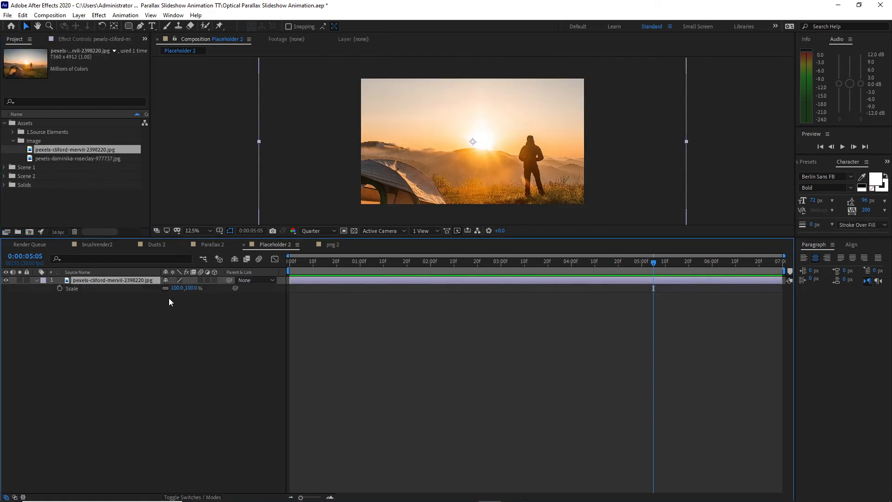
drag(177, 288, 155, 295)
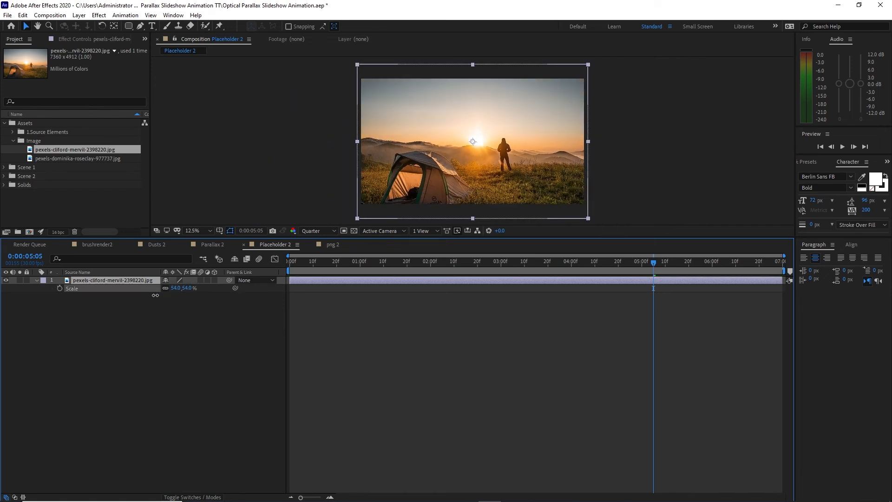
In Parallax 2, replace the source of all the Placeholder 1 layers with the Placeholder 2 composition.
click(219, 244)
drag(96, 452, 102, 375)
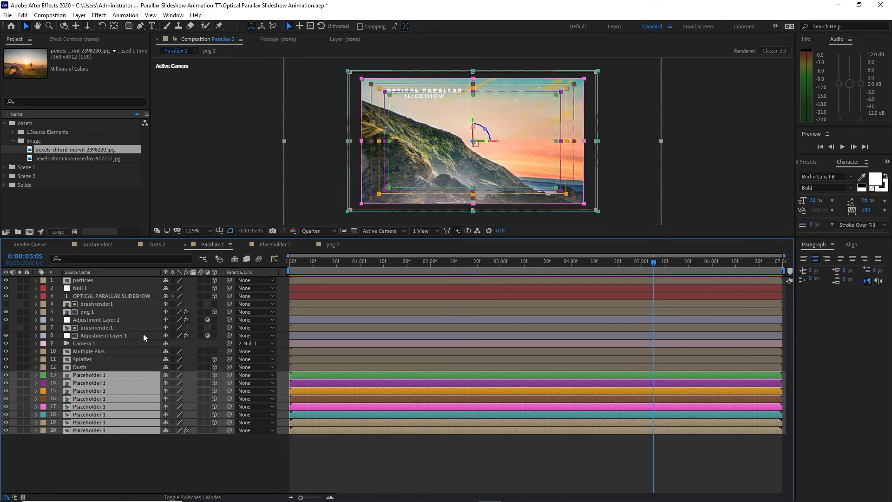
click(4, 176)
click(51, 194)
drag(57, 241, 74, 383)
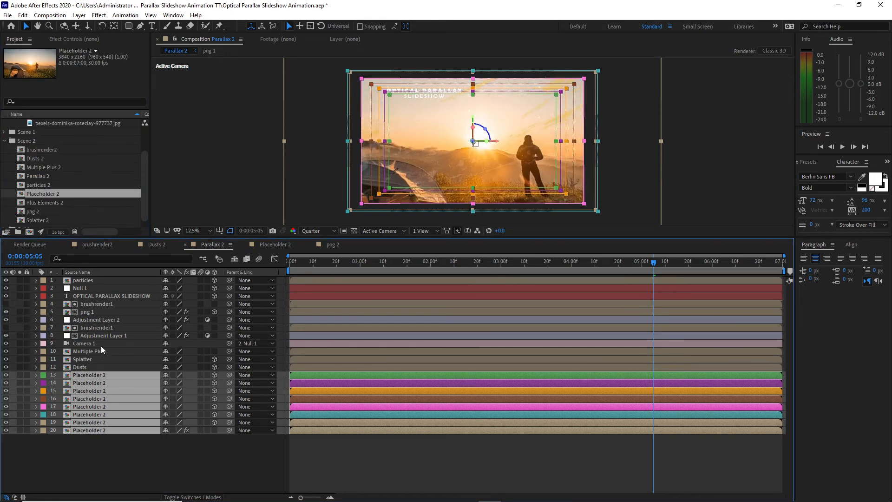
In Parallax 2, replace the png 1 layer with png 2 and the Splatter layer with Splatter 2.
click(97, 313)
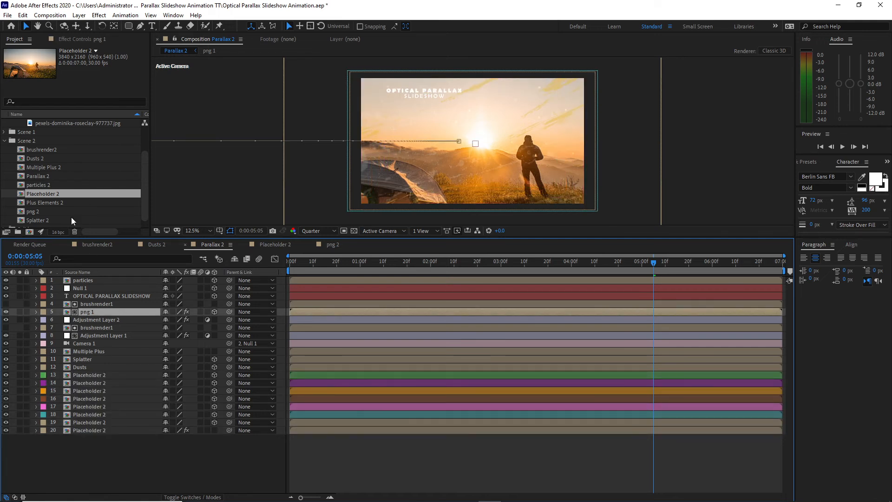
mouse_move(144, 184)
mouse_down()
mouse_move(144, 163)
mouse_move(148, 177)
mouse_up()
scroll(149, 177, down, 2)
drag(93, 211, 96, 314)
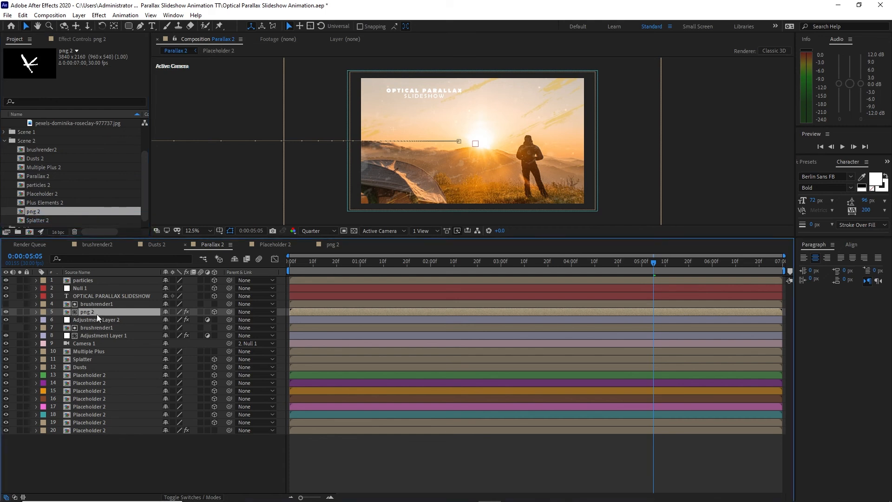
click(90, 358)
drag(76, 221, 94, 358)
Replace the Multiple Plus layer with Plus Elements 2 and the brushrender1 layer above Adjustment Layer 1 with brushrender2.
click(98, 350)
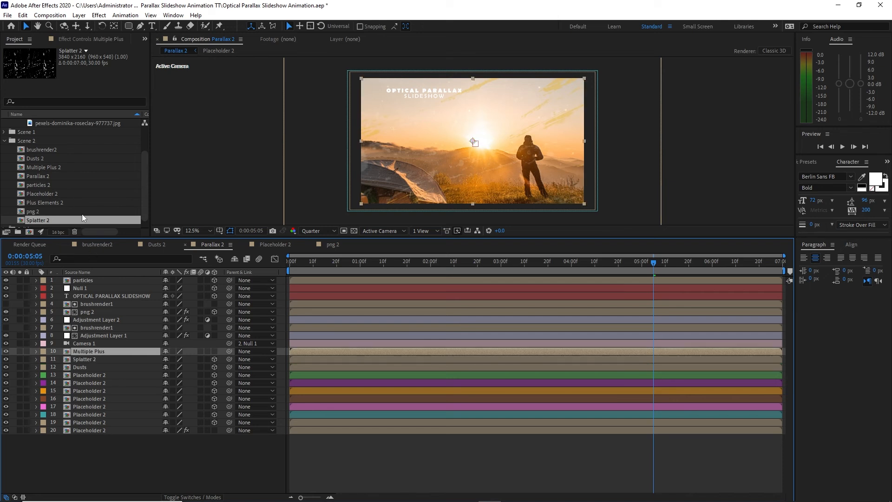
drag(72, 200, 96, 354)
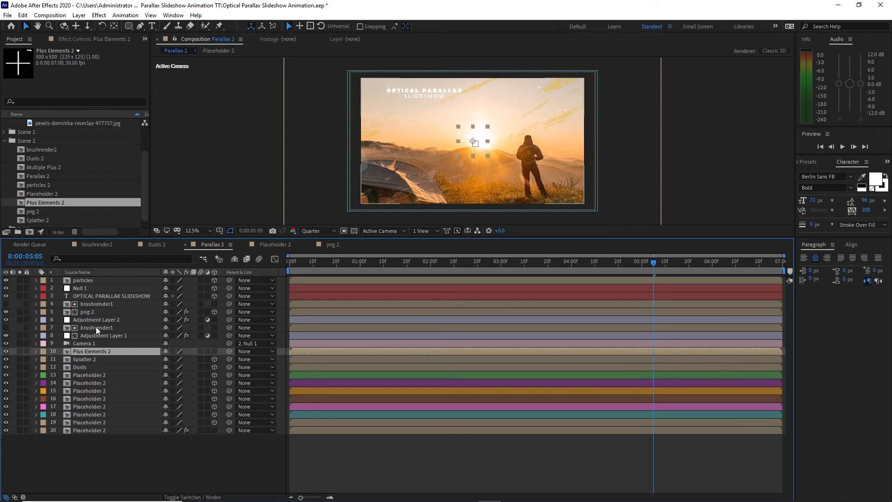
click(96, 327)
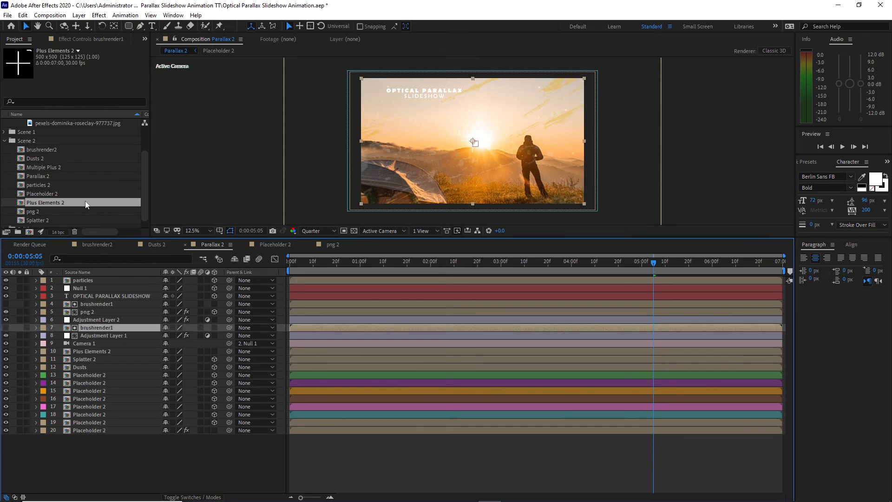
drag(57, 149, 99, 329)
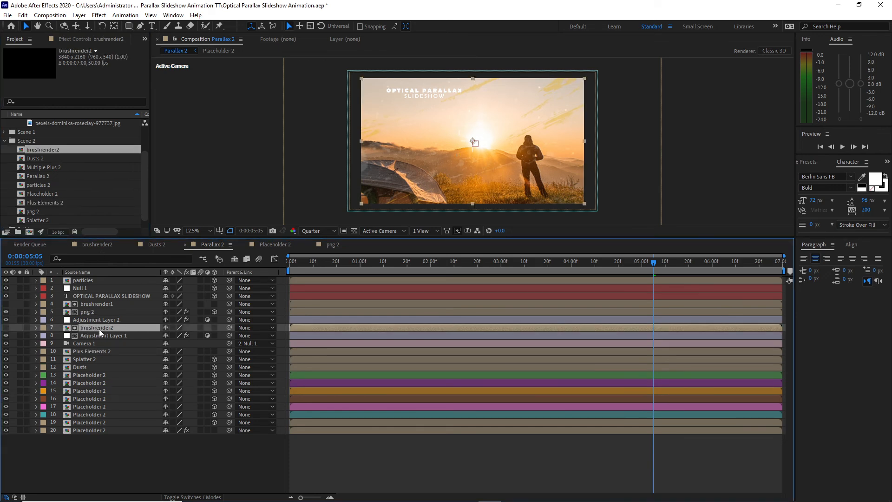
Replace the particles layer with particles 2 and delete the OPTICAL PARALLAX SLIDESHOW text layer.
click(95, 280)
drag(86, 183, 102, 301)
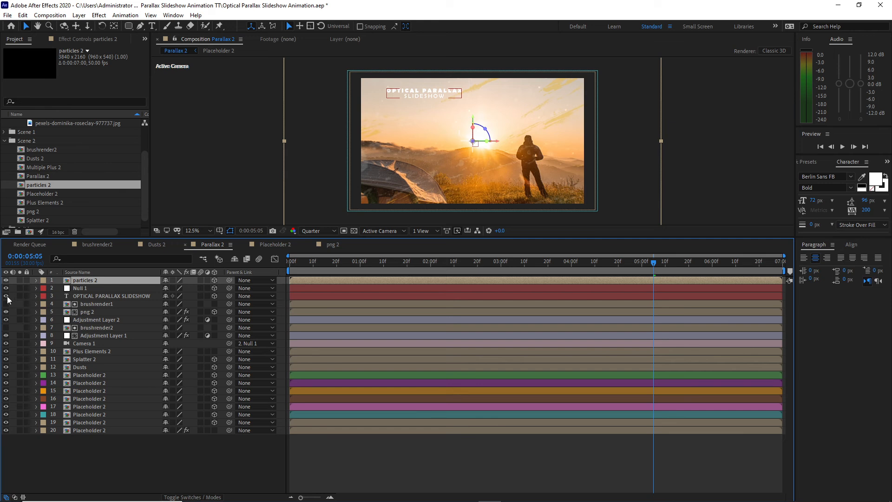
click(112, 297)
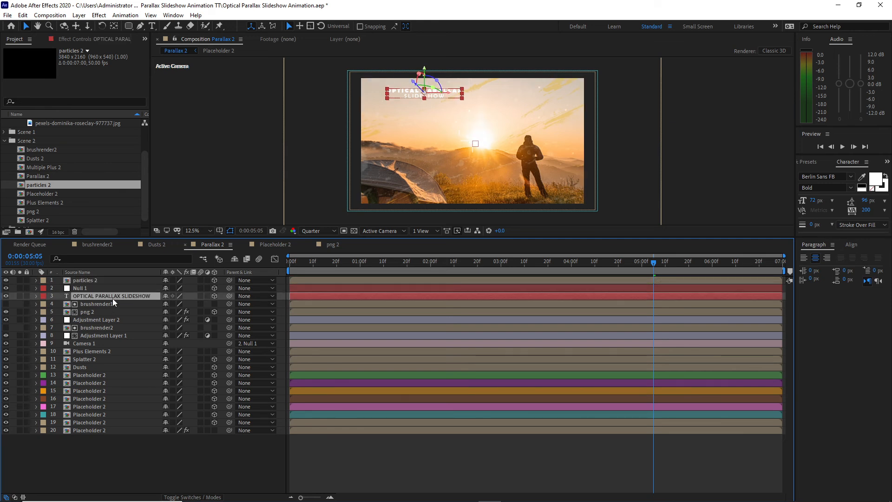
key(Delete)
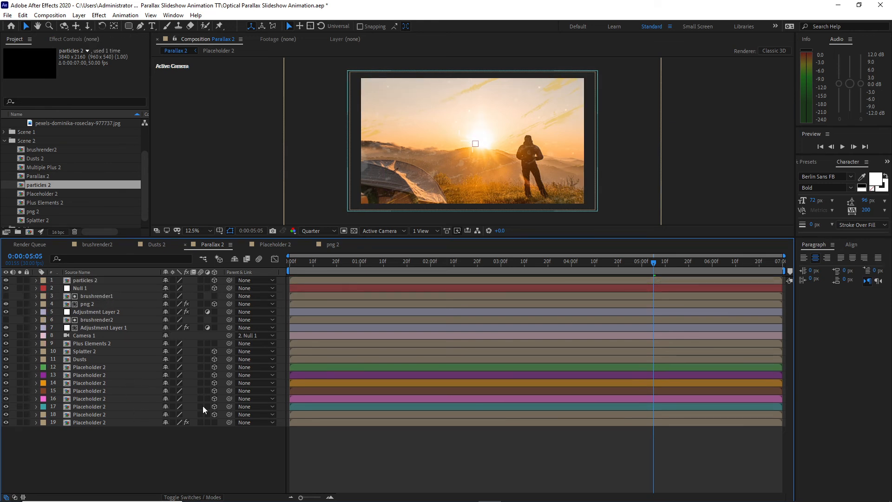
Inside the png 2 composition, replace the png 1.png brush stroke with png 2.png from the brush strokes assets folder.
click(414, 262)
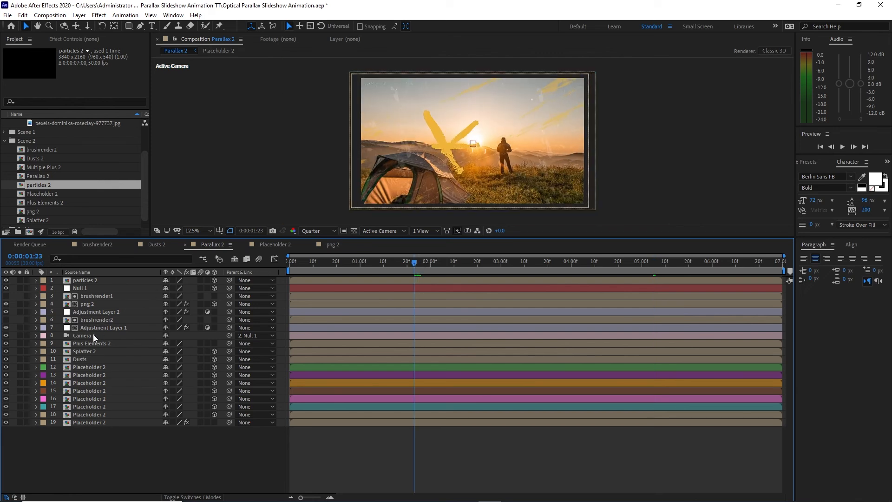
double_click(96, 304)
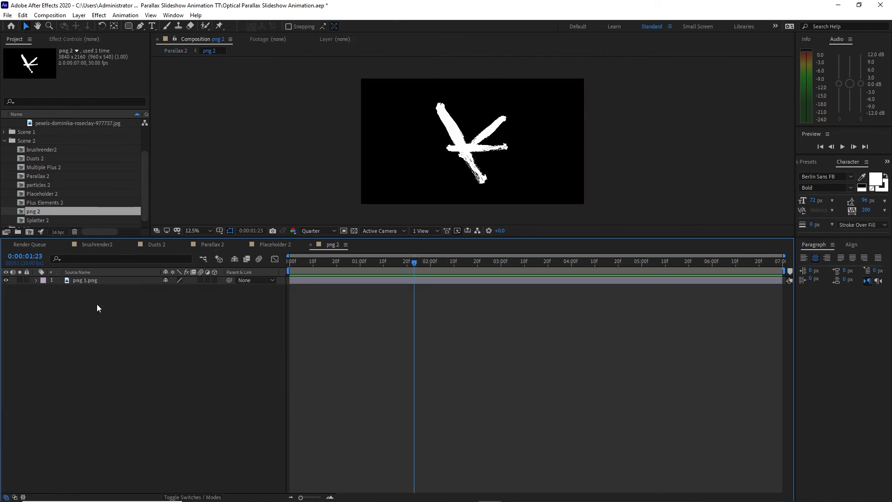
click(119, 281)
key(Delete)
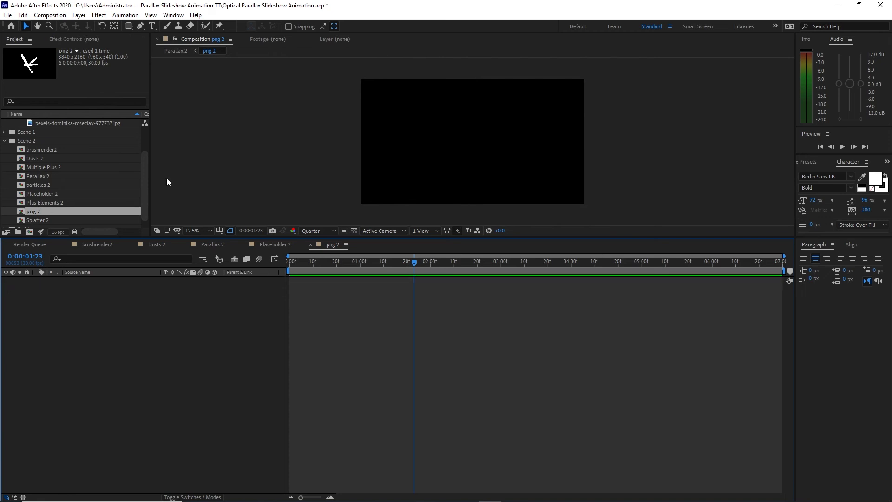
scroll(69, 171, up, 5)
drag(64, 168, 97, 300)
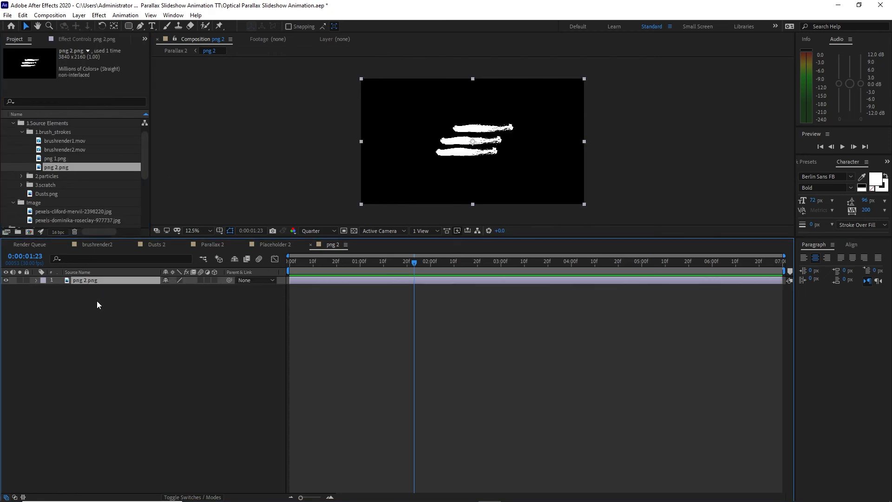
Set the scale of the png 2 layer in Parallax 2 to 50%.
click(214, 245)
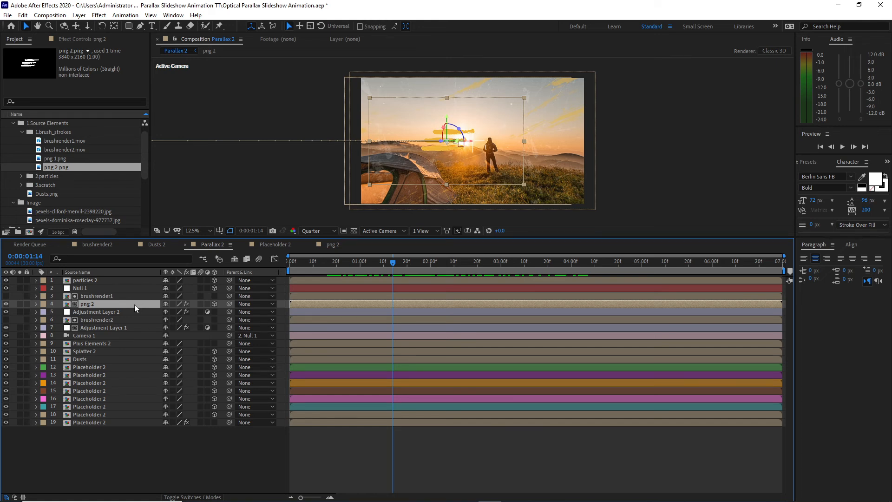
key(s)
click(178, 312)
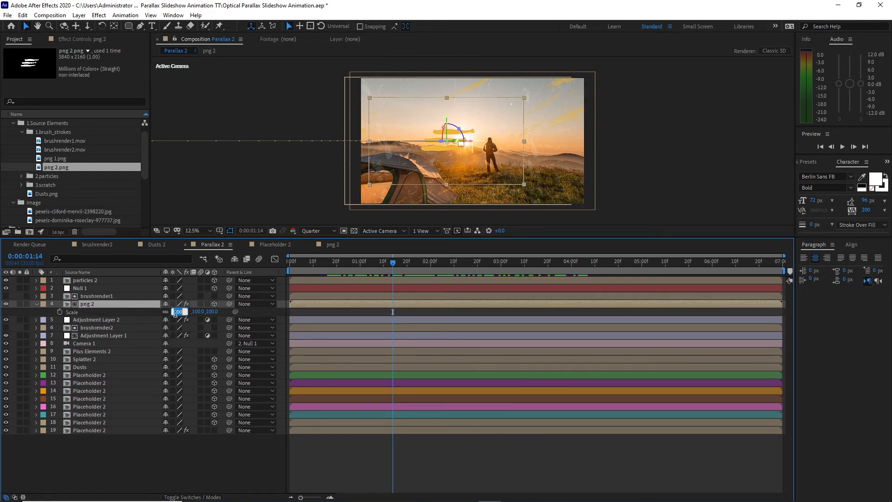
text(50)
At 0:00:00:00, lower the X position of the png 2 layer to shift its starting position keyframe sideways.
drag(392, 263, 286, 261)
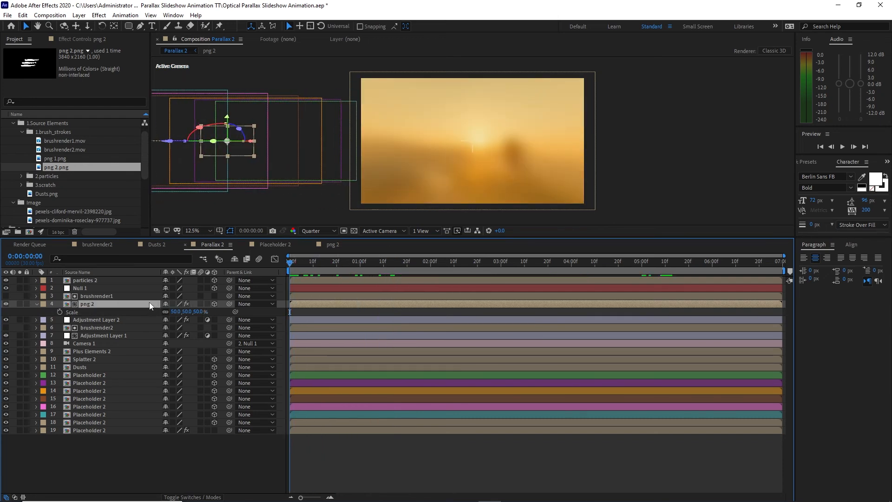
key(p)
drag(170, 313, 79, 316)
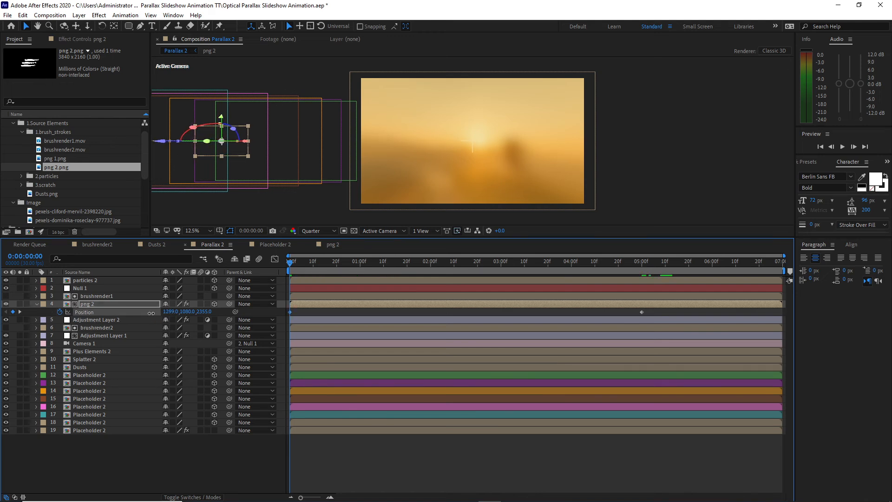
mouse_move(168, 312)
mouse_down()
mouse_move(0, 310)
mouse_move(70, 307)
mouse_move(52, 304)
mouse_up()
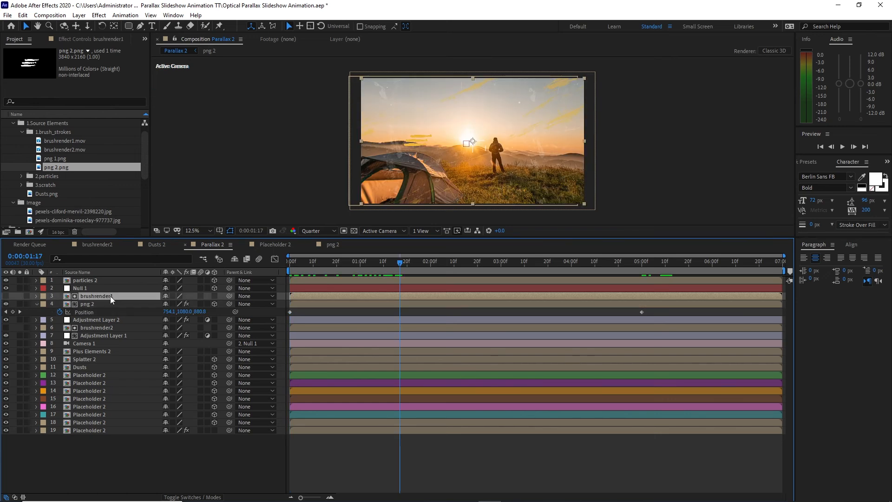
Delete the brushrender1 matte layer above png 2 in Parallax 2.
key(Delete)
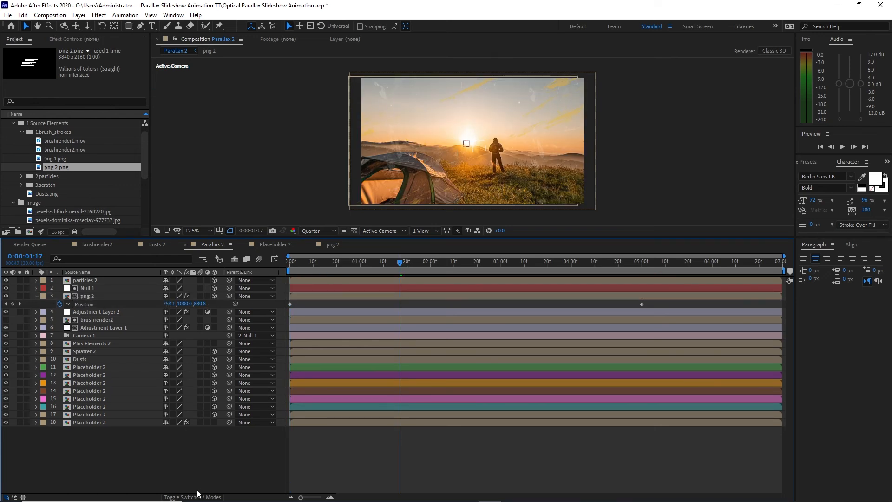
Remove the track matte from the png 2 layer in Parallax 2 by setting it to No Track Matte.
click(200, 497)
click(221, 296)
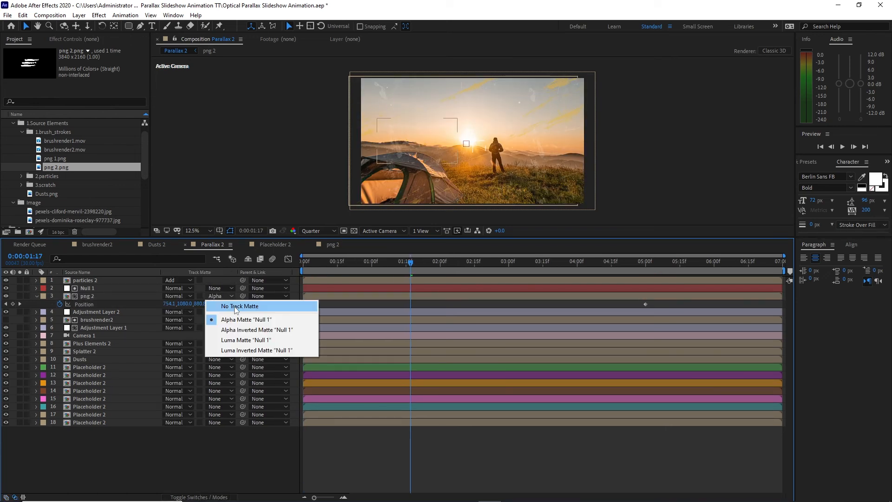
click(236, 307)
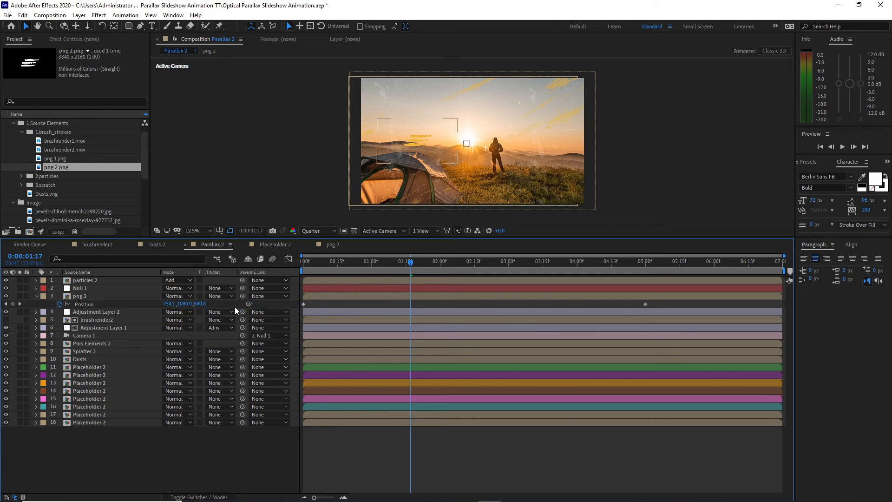
click(36, 296)
Duplicate the png 2 layer in Parallax 2.
click(79, 297)
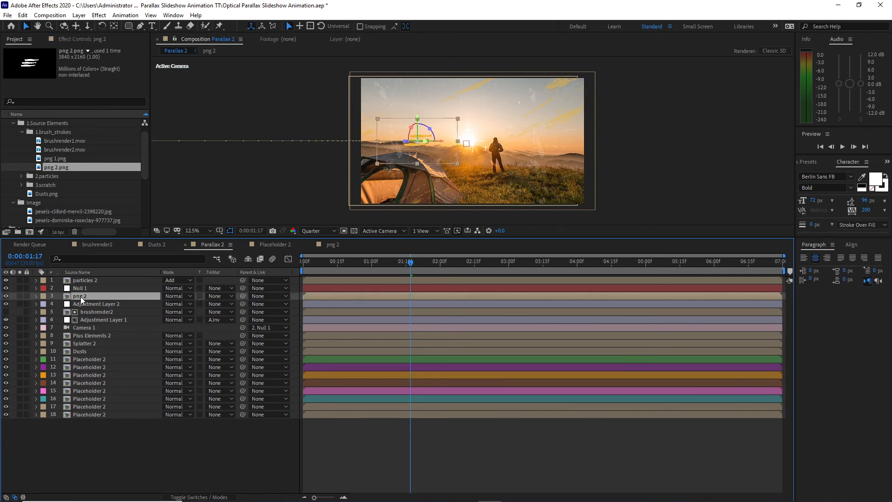
click(22, 14)
click(43, 134)
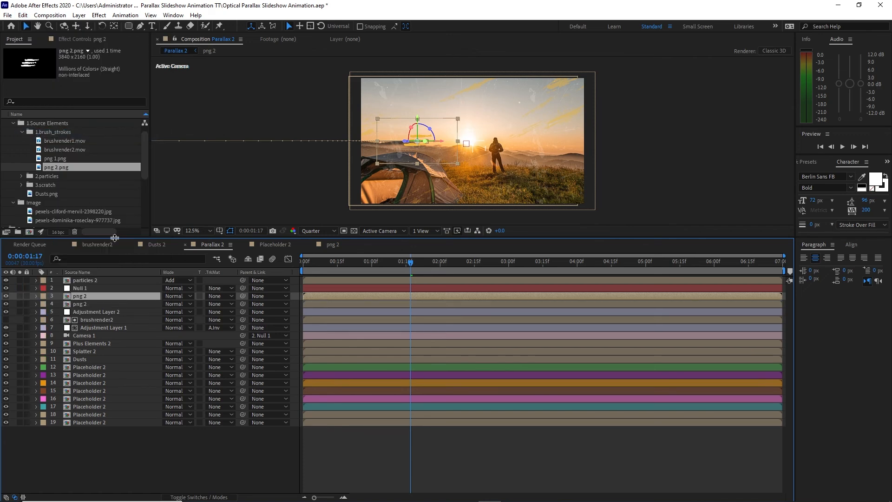
At 0:00:00:00, raise the X position of the upper png 2 copy to place its starting keyframe on the opposite side of the frame.
click(428, 269)
drag(428, 265, 303, 262)
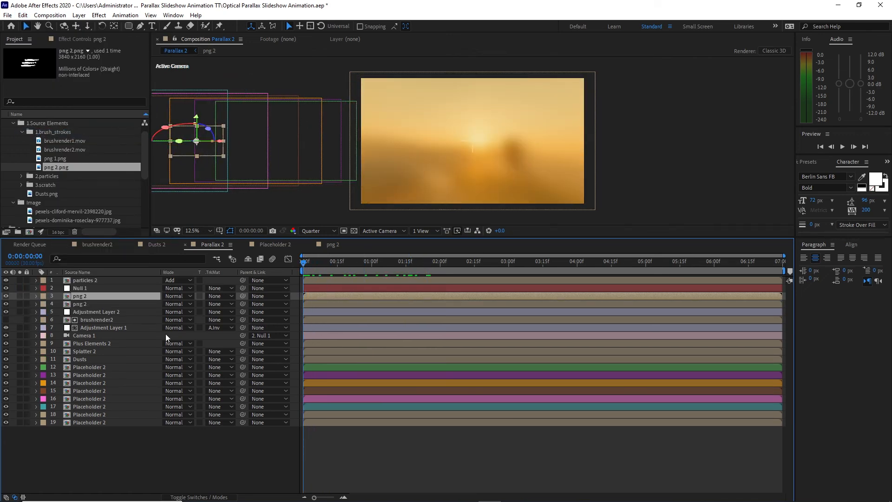
key(p)
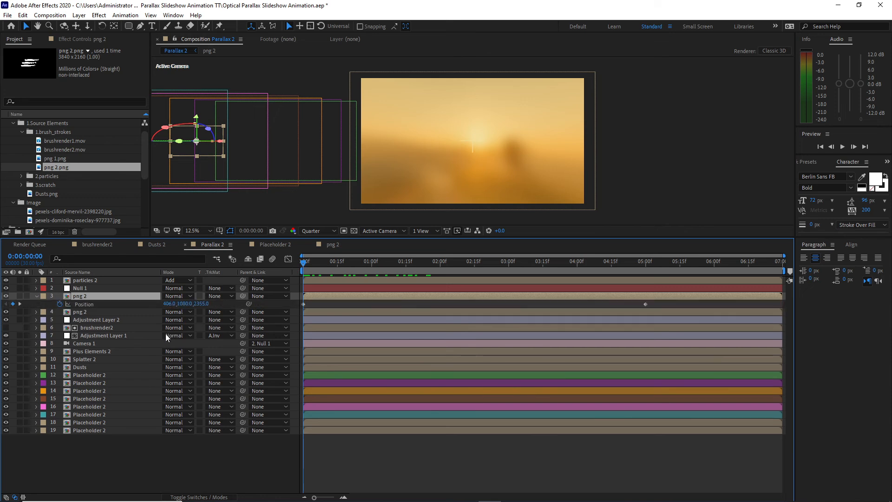
drag(168, 305, 520, 317)
drag(222, 307, 559, 307)
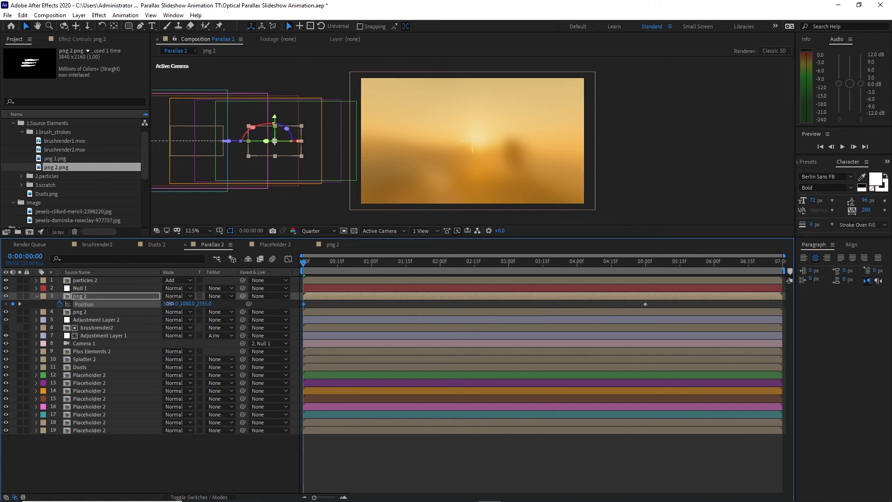
drag(170, 304, 355, 303)
drag(299, 267, 294, 286)
drag(170, 304, 614, 307)
drag(173, 304, 321, 308)
drag(306, 261, 539, 295)
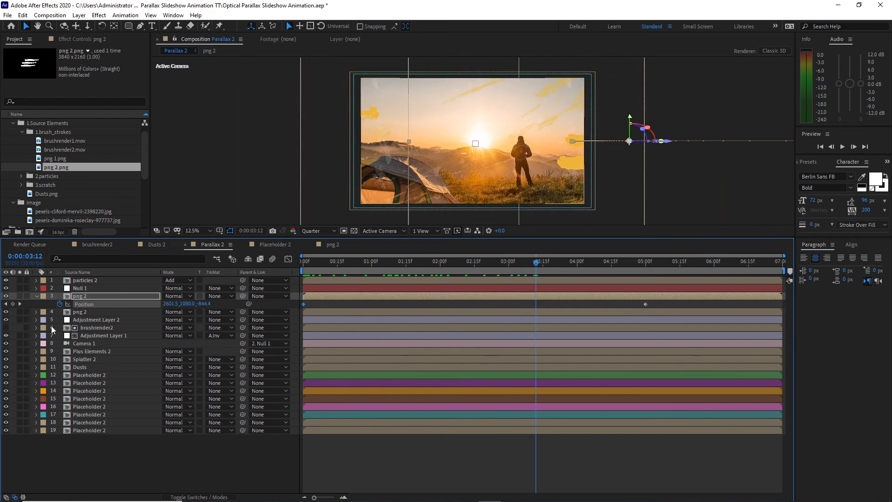
click(36, 296)
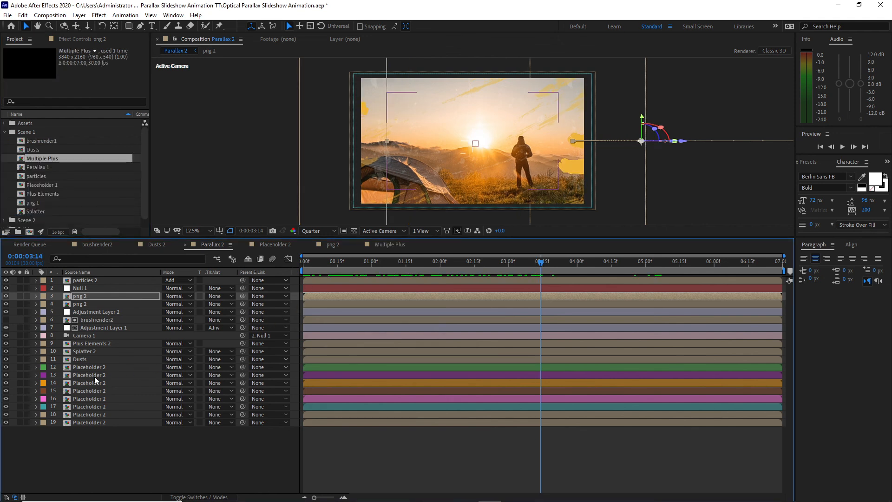
Replace the Plus Elements 2 layer in Parallax 2 with the Multiple Plus 2 composition from the Scene 2 folder.
click(91, 346)
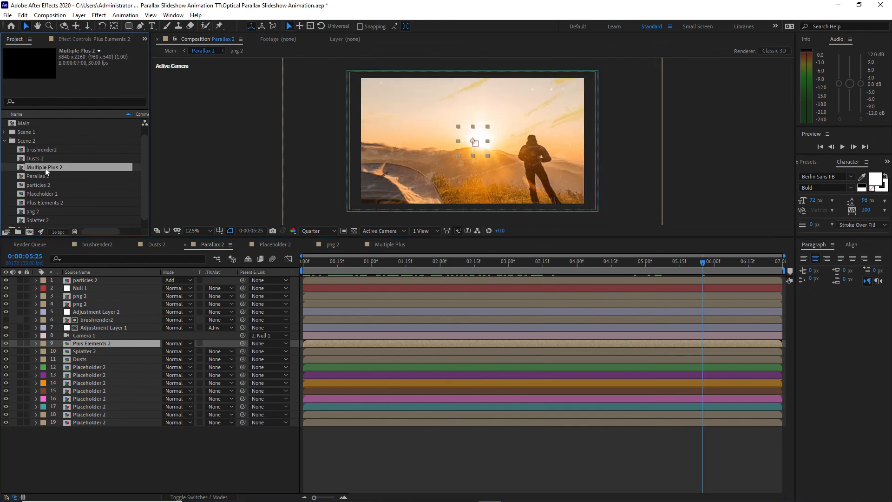
mouse_move(45, 170)
mouse_down()
mouse_move(113, 314)
mouse_move(108, 340)
mouse_up()
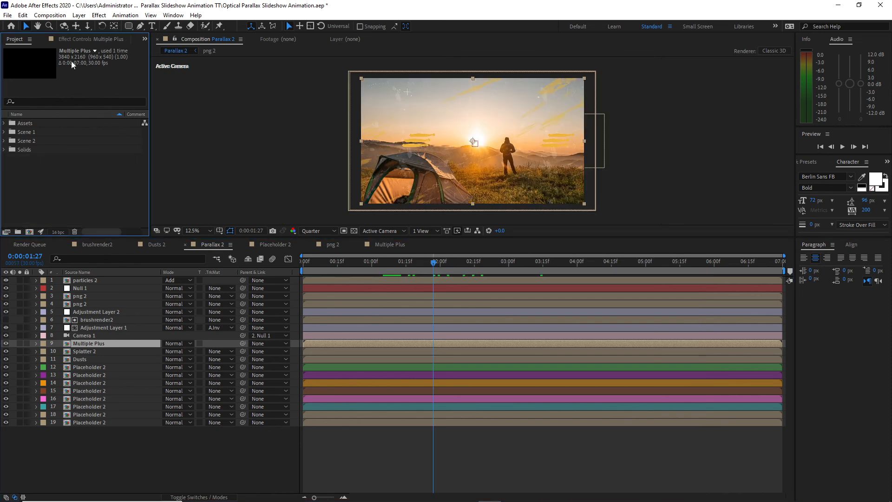
Create a new composition named Main.
click(50, 14)
click(70, 26)
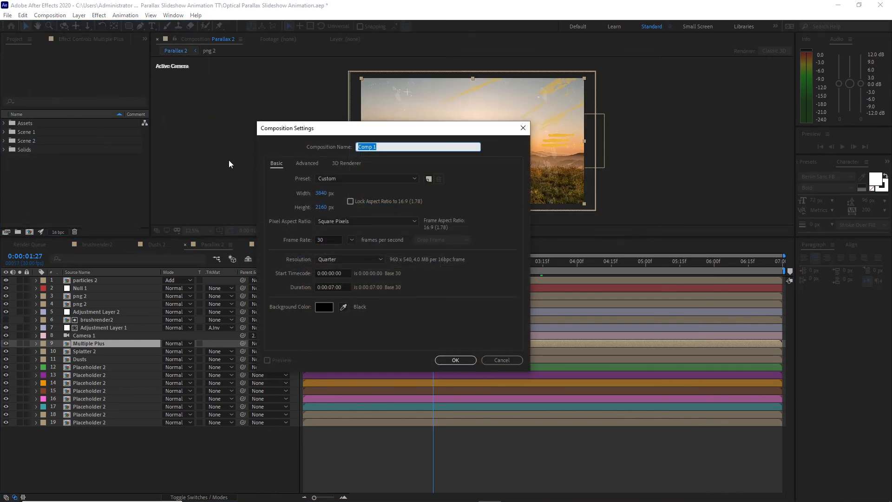
text(Main)
click(447, 360)
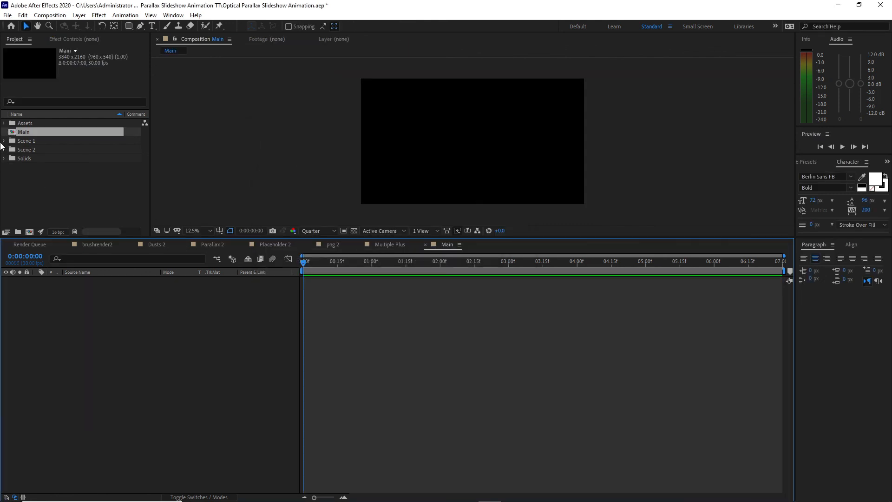
Add Parallax 1 to the Main composition and place Parallax 2 above it, starting at 0:00:05:00.
click(4, 141)
drag(37, 176, 61, 301)
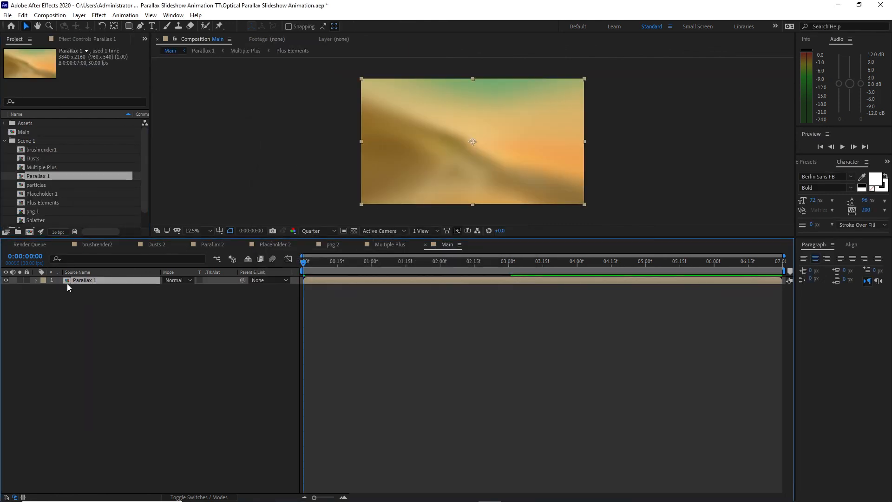
click(4, 141)
click(4, 149)
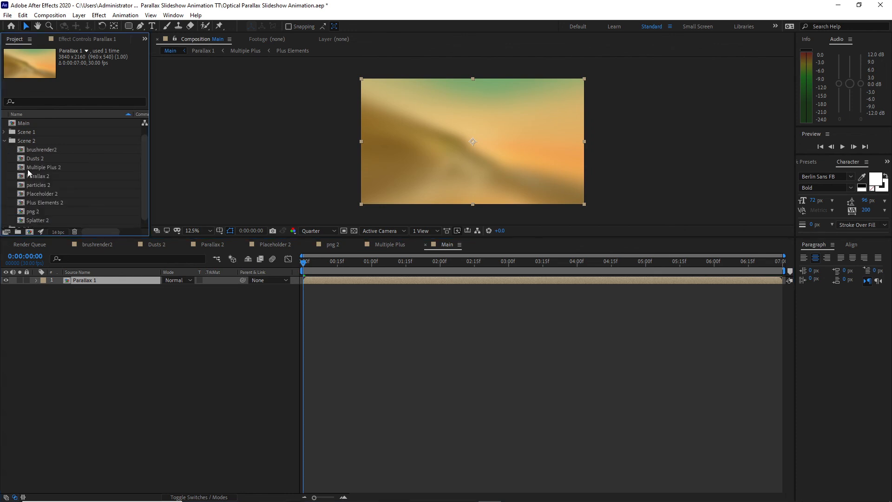
drag(35, 176, 63, 282)
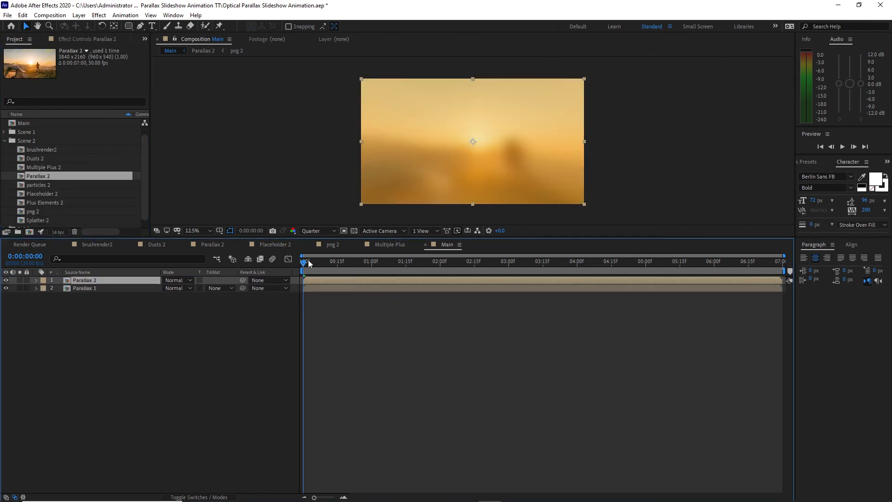
drag(311, 263, 646, 267)
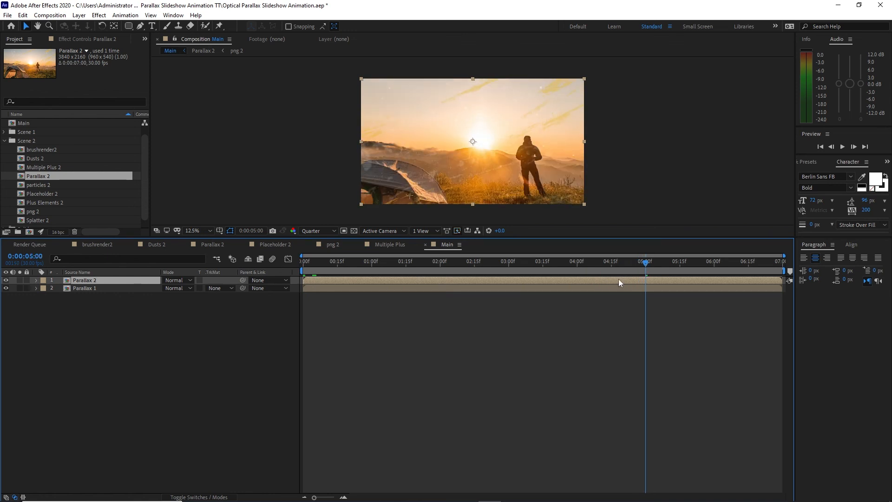
key(bracketleft)
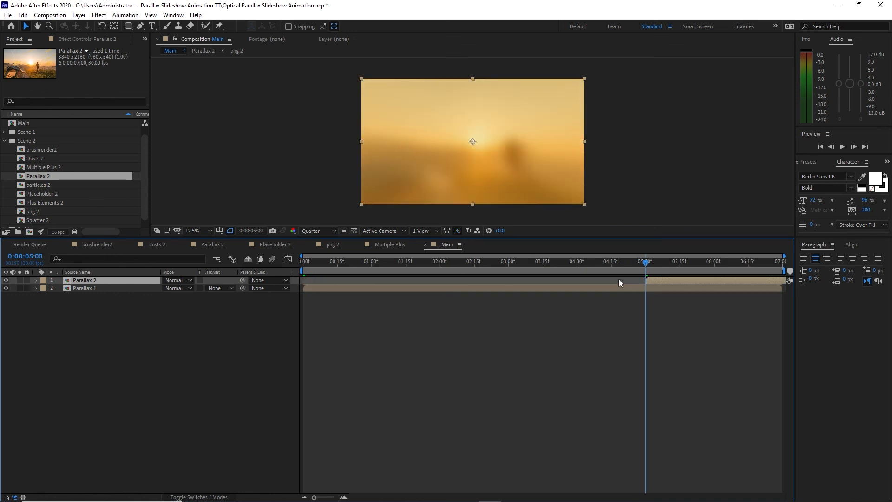
Set the Main composition's duration to 12 seconds and play a preview of the combined scenes.
click(50, 15)
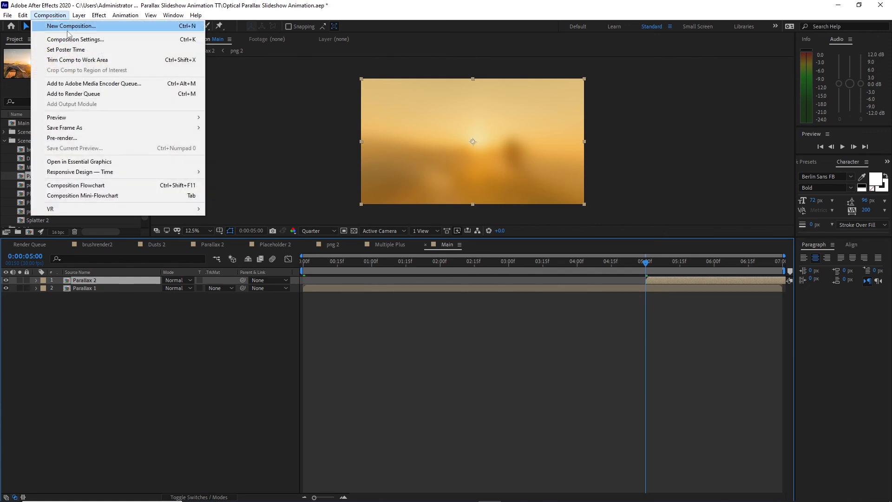
click(74, 39)
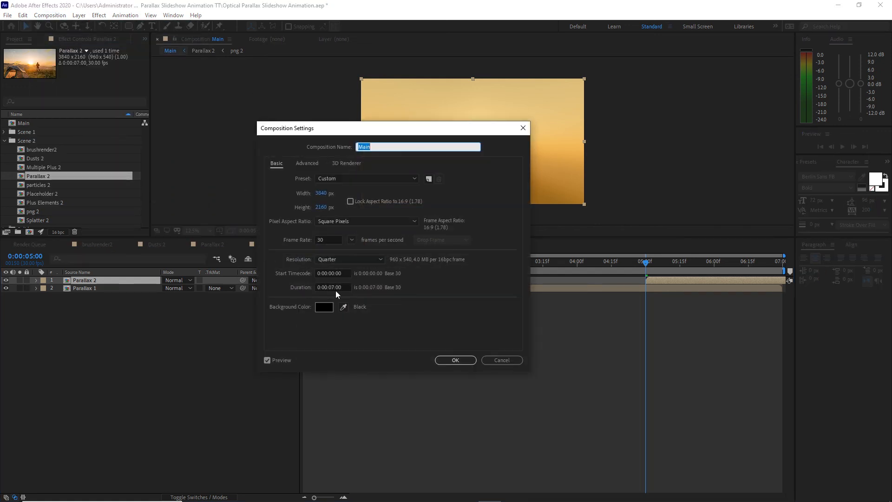
click(333, 288)
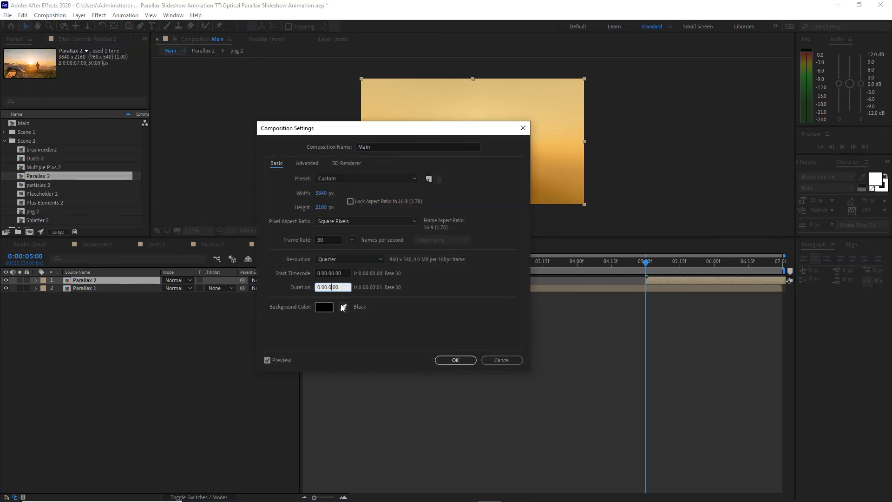
key(BackSpace)
click(464, 363)
click(842, 147)
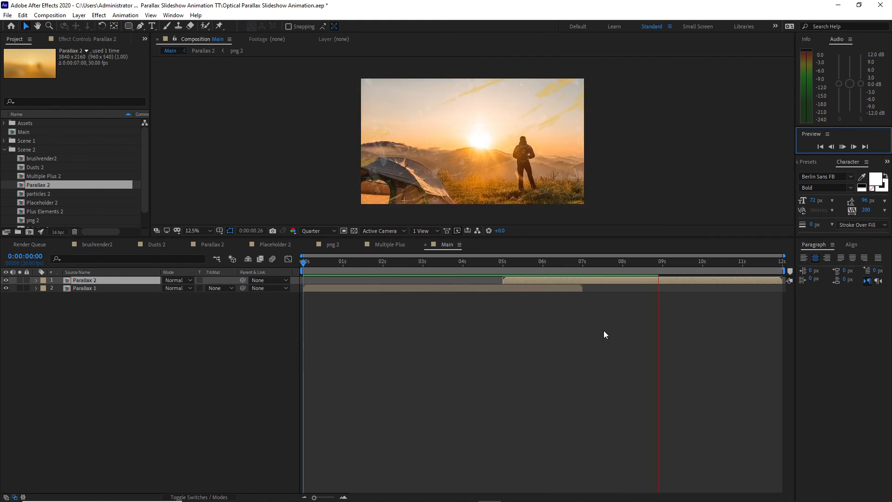
click(844, 147)
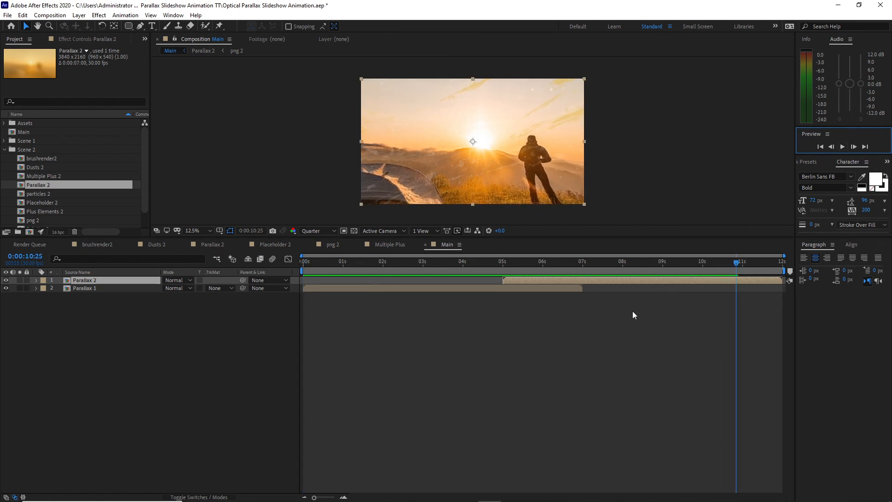